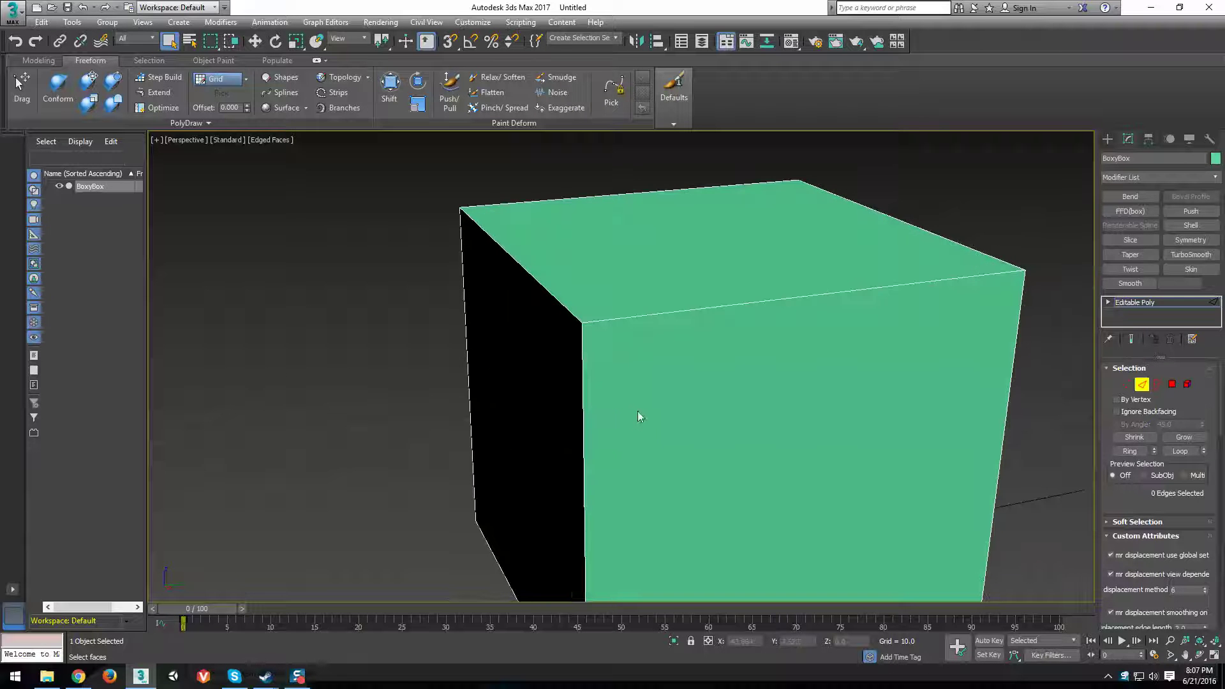
- Widen the command panel to three columns and collapse the Custom Attributes rollout
{"action": "middle_click_drag", "start_coordinate": [638, 415], "coordinate": [610, 395], "text": "alt"}
{"action": "scroll", "coordinate": [583, 411], "scroll_direction": "down", "scroll_amount": 3}
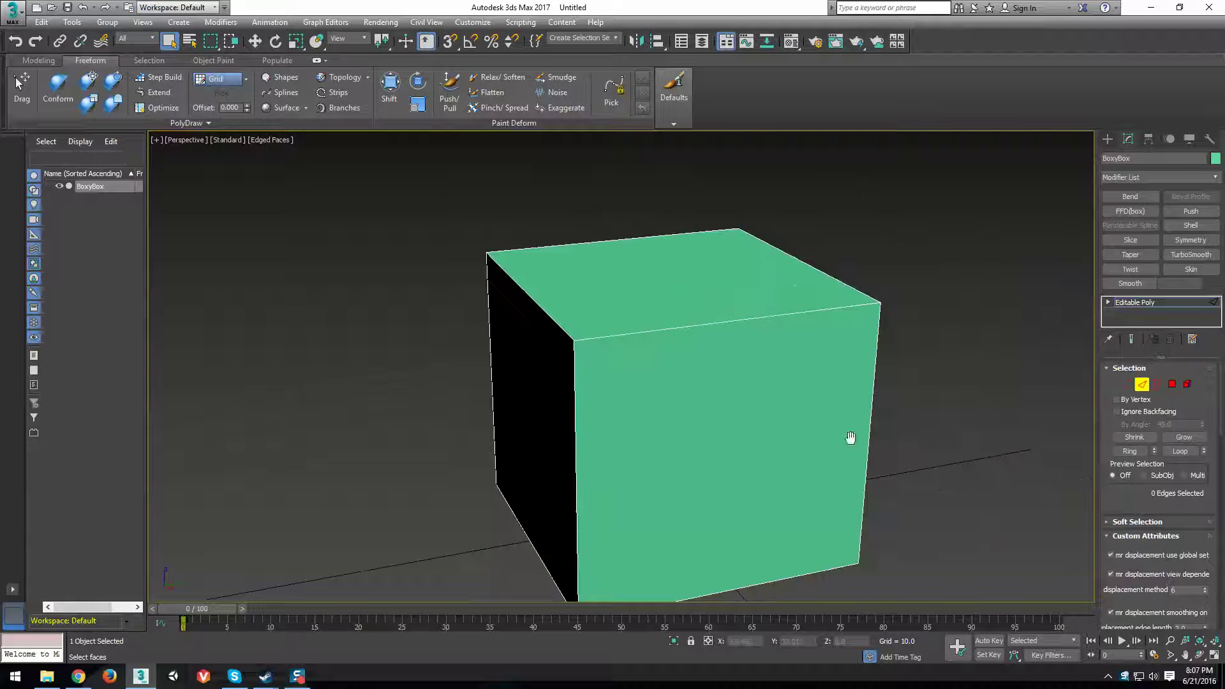
{"action": "middle_click_drag", "start_coordinate": [851, 438], "coordinate": [830, 404]}
{"action": "middle_click_drag", "start_coordinate": [713, 424], "coordinate": [778, 416], "text": "alt"}
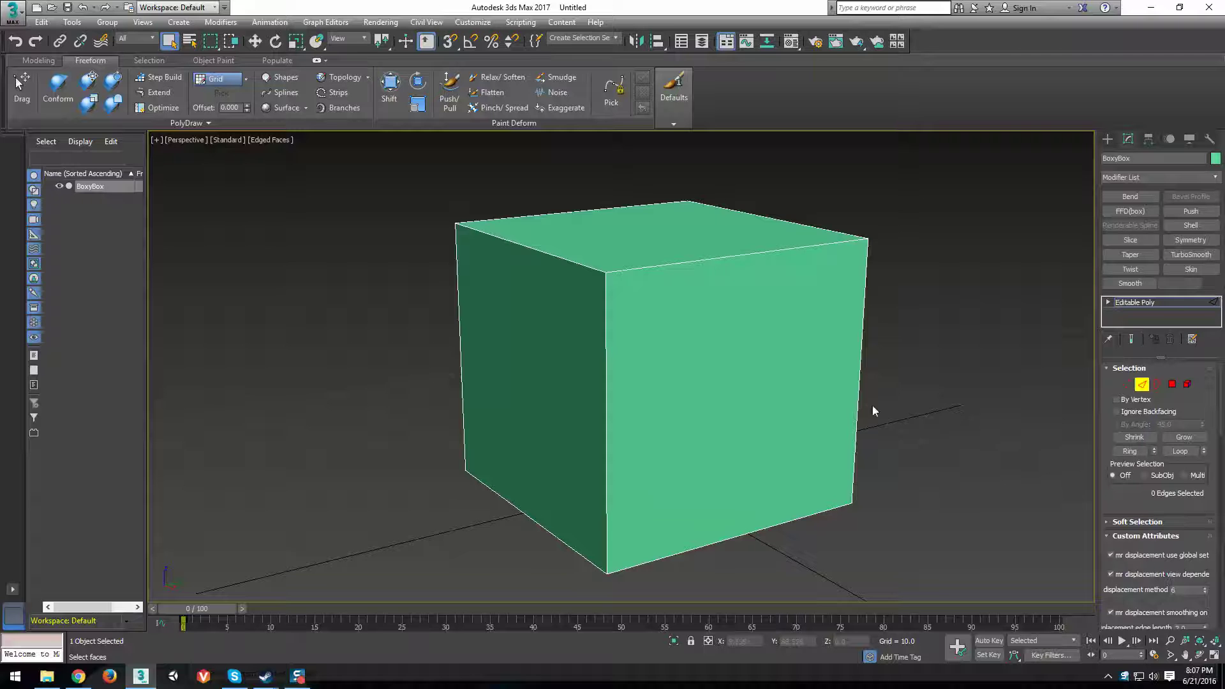
{"action": "middle_click_drag", "start_coordinate": [716, 376], "coordinate": [741, 380]}
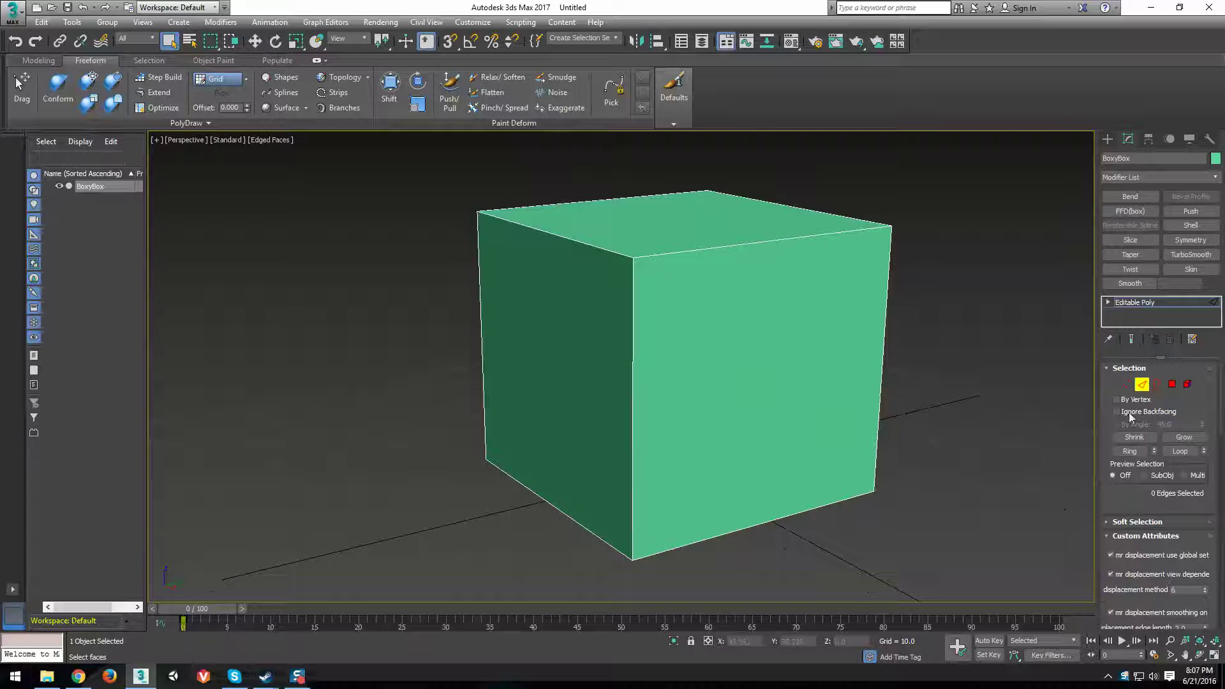
{"action": "left_click_drag", "start_coordinate": [1096, 367], "coordinate": [971, 379]}
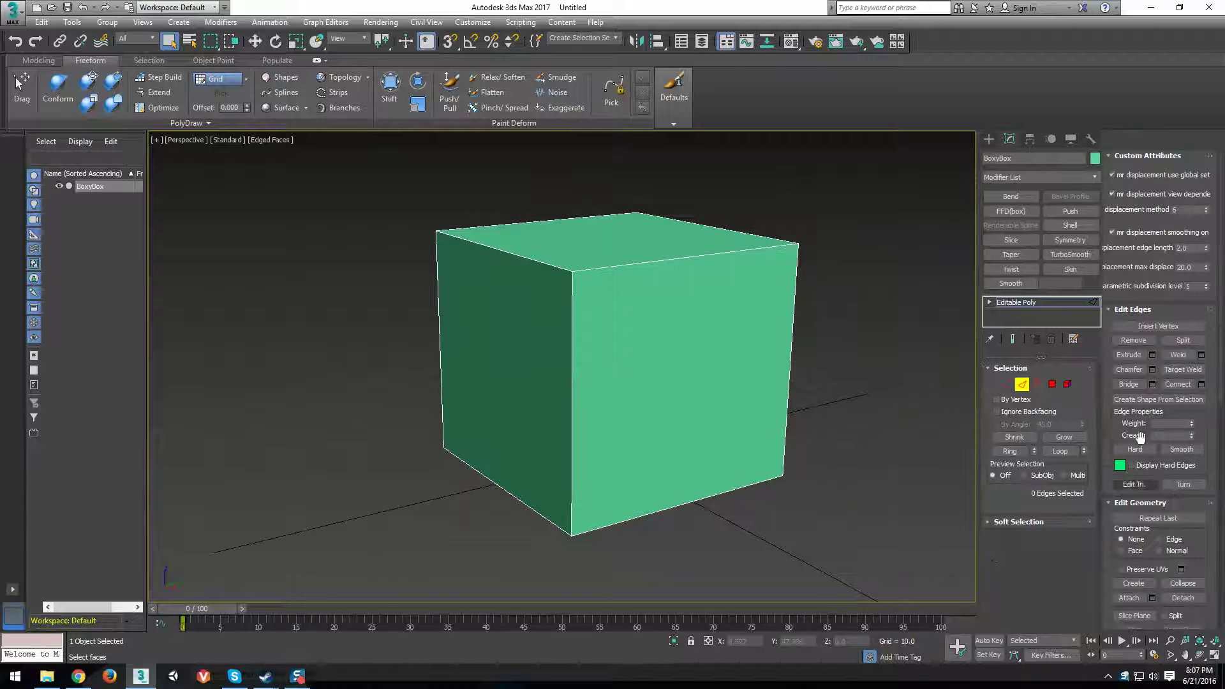
{"action": "left_click_drag", "start_coordinate": [977, 223], "coordinate": [856, 225]}
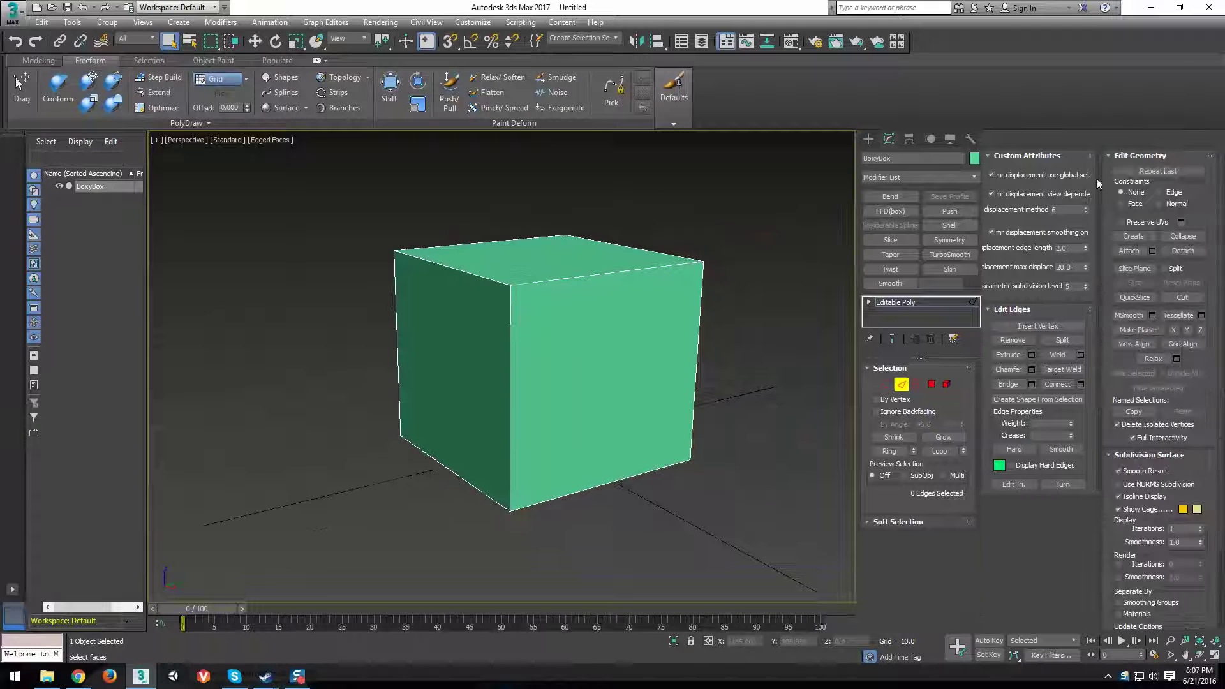
{"action": "left_click", "coordinate": [1039, 162]}
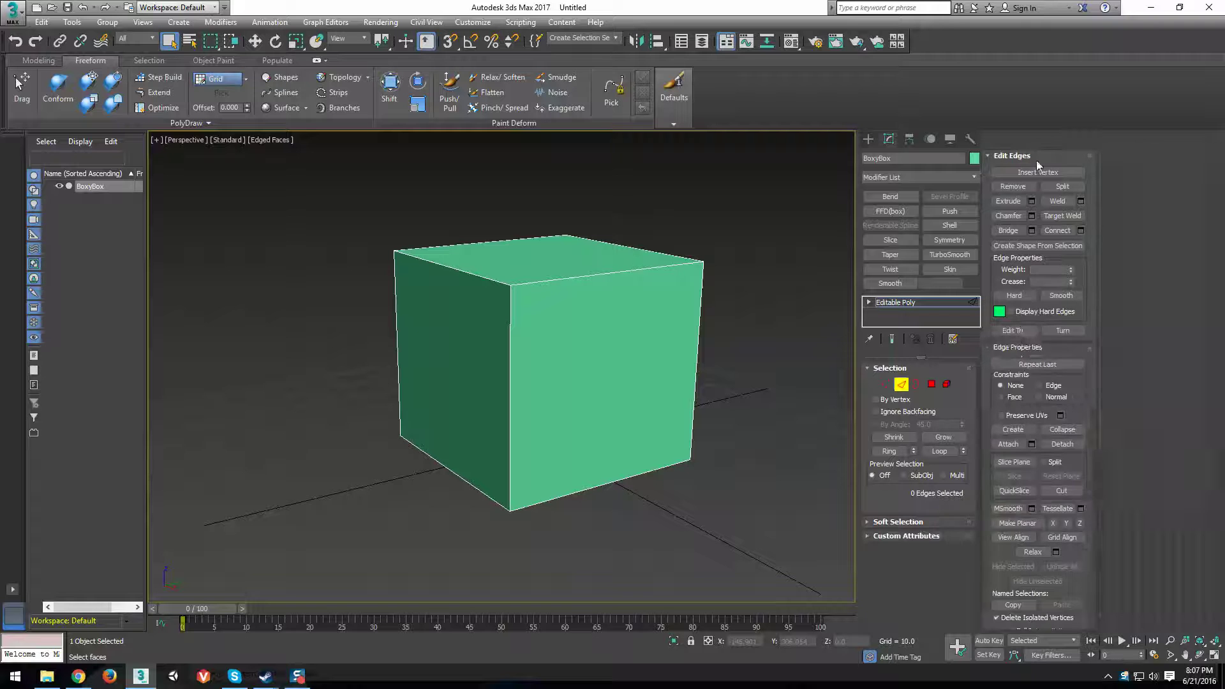
{"action": "left_click", "coordinate": [921, 537]}
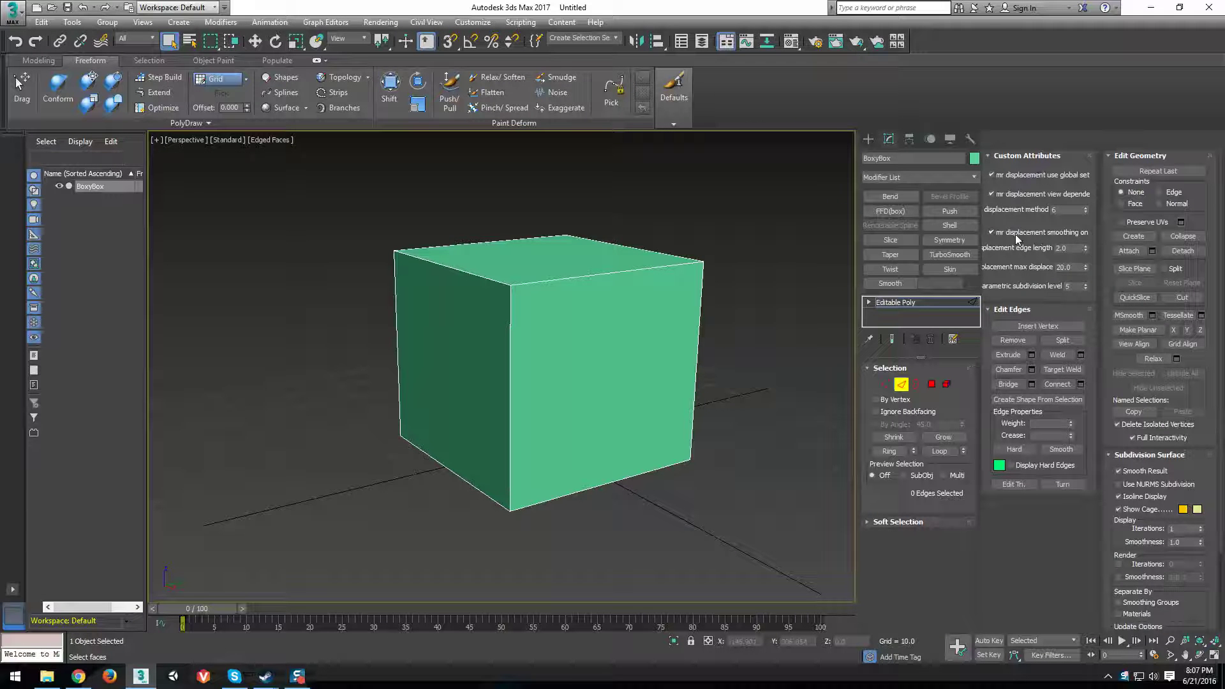
{"action": "left_click", "coordinate": [1013, 158]}
- Connect the box's four vertical edges with a horizontal edge loop and raise the loop to a Z of about 24.3
{"action": "middle_click_drag", "start_coordinate": [506, 423], "coordinate": [513, 458], "text": "alt"}
{"action": "left_click_drag", "start_coordinate": [781, 378], "coordinate": [94, 437]}
{"action": "key", "text": "ctrl+shift+e"}
{"action": "middle_click_drag", "start_coordinate": [626, 384], "coordinate": [574, 357], "text": "alt"}
{"action": "key", "text": "w"}
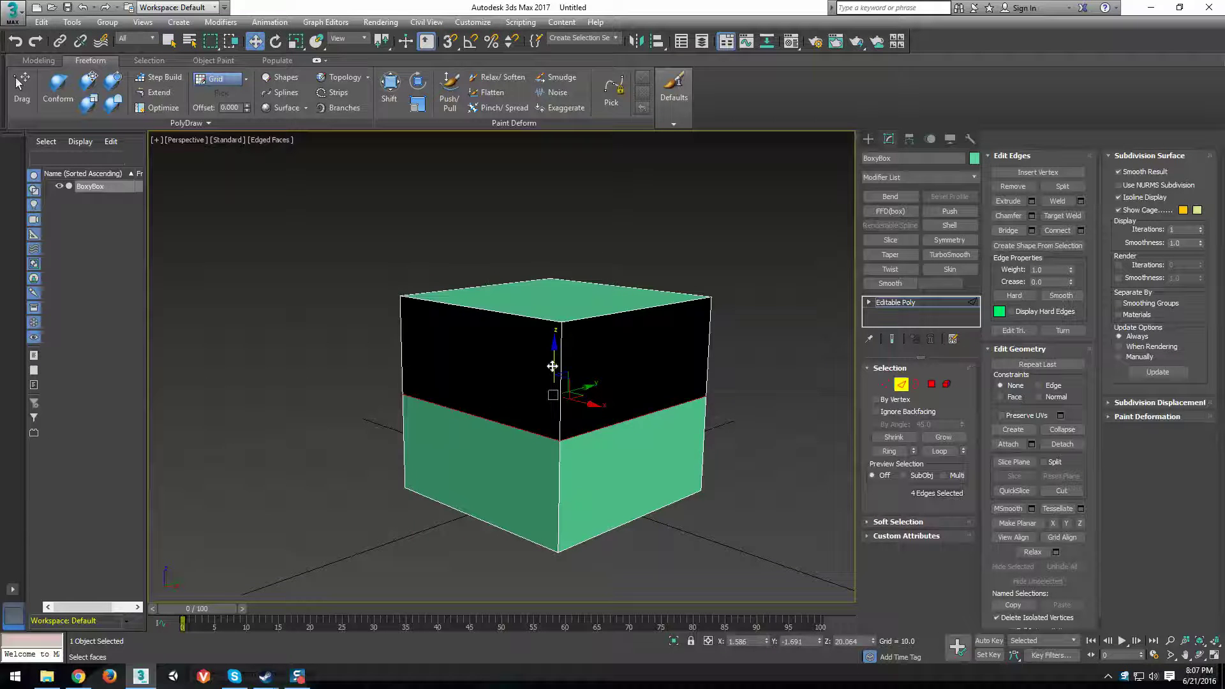
{"action": "left_click_drag", "start_coordinate": [535, 333], "coordinate": [533, 342]}
- Reset the scene without saving the changes
{"action": "left_click", "coordinate": [11, 9]}
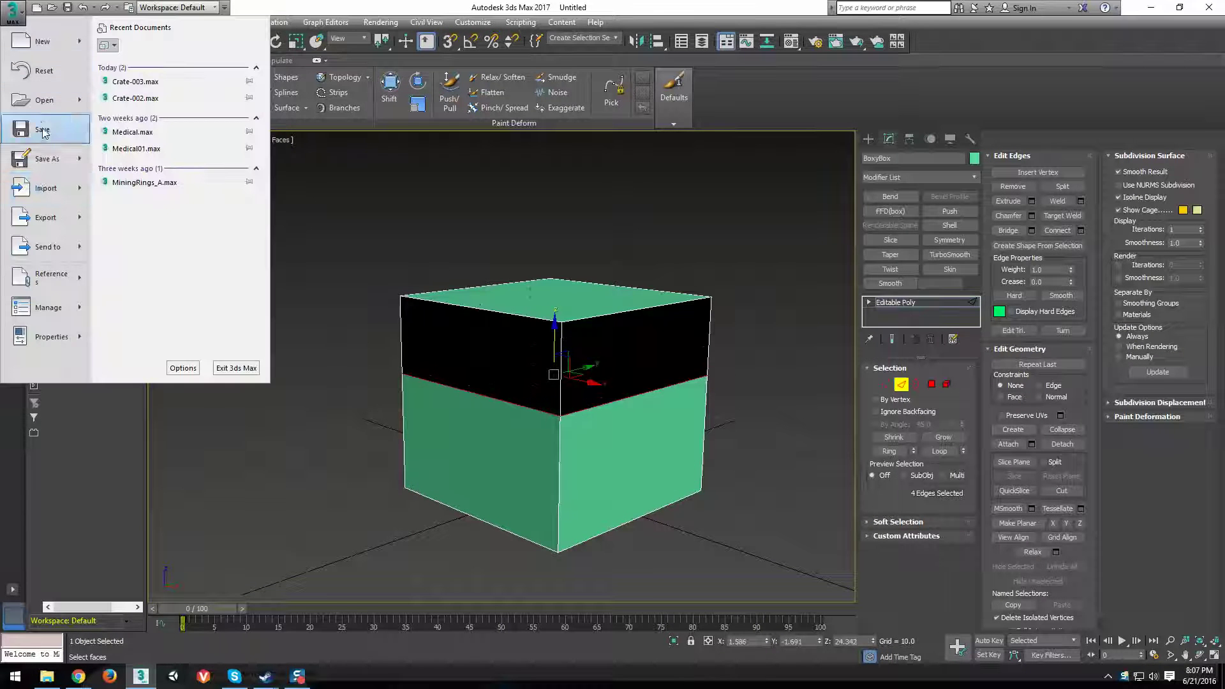
{"action": "left_click", "coordinate": [42, 72]}
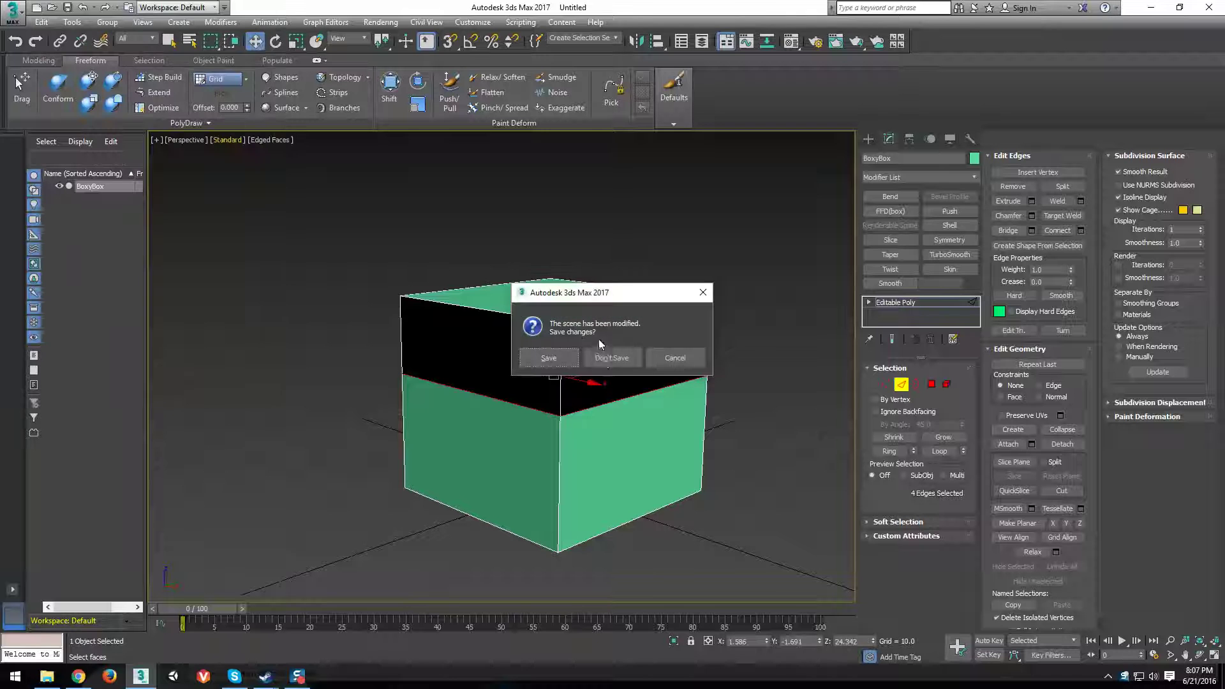
{"action": "left_click", "coordinate": [593, 356]}
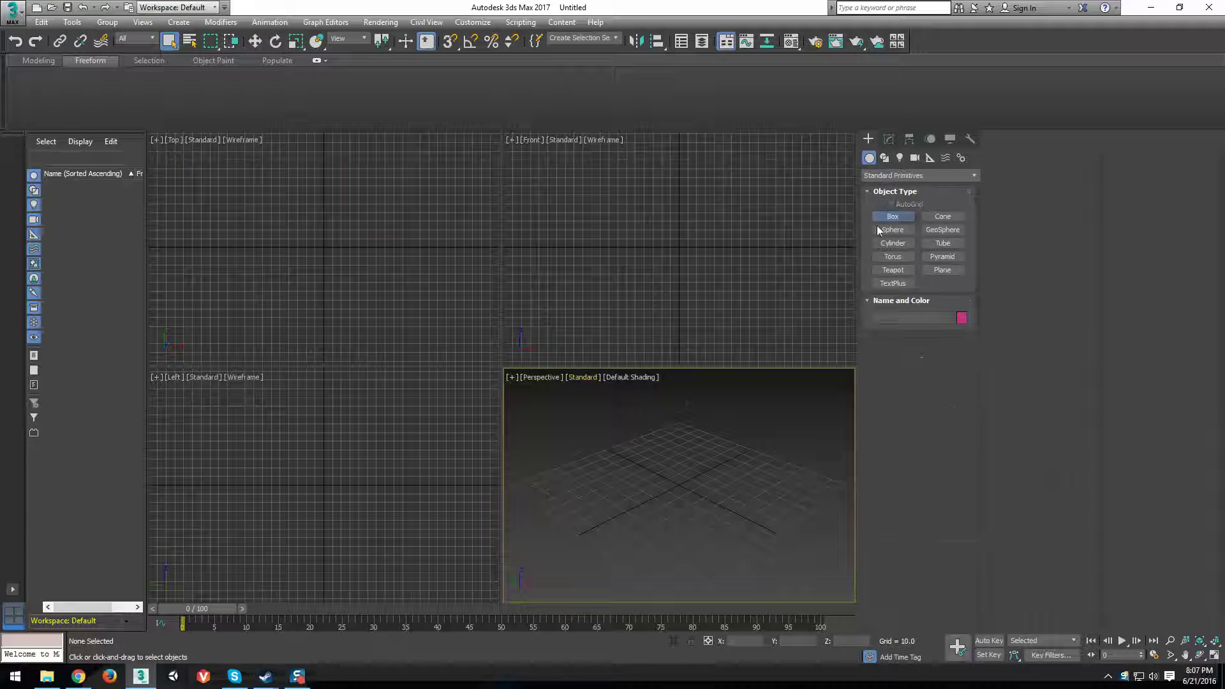
- Create a roughly cube-shaped box in the Perspective viewport and maximize that viewport
{"action": "left_click_drag", "start_coordinate": [684, 464], "coordinate": [670, 525]}
{"action": "left_click", "coordinate": [675, 448]}
{"action": "key", "text": "alt+w"}
{"action": "middle_click_drag", "start_coordinate": [653, 459], "coordinate": [500, 321], "text": "alt"}
{"action": "right_click", "coordinate": [496, 316]}
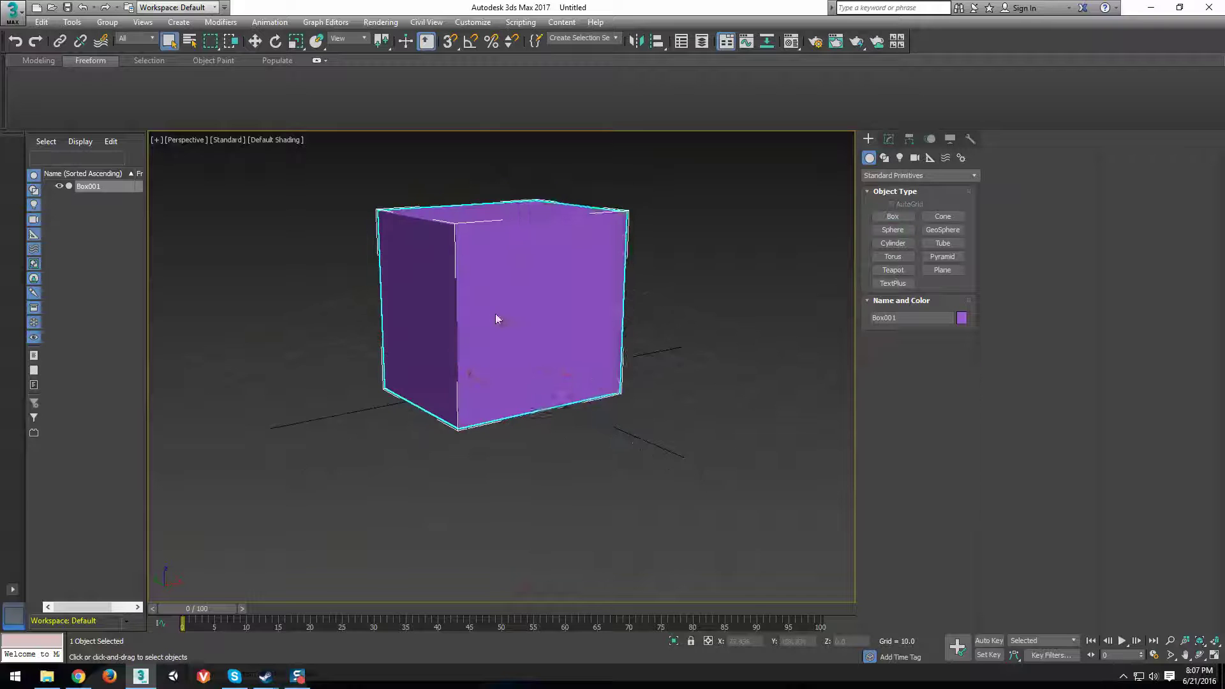
- Convert the new box to an Editable Poly
{"action": "right_click", "coordinate": [517, 291]}
{"action": "mouse_move", "coordinate": [554, 423]}
{"action": "left_click", "coordinate": [640, 433]}
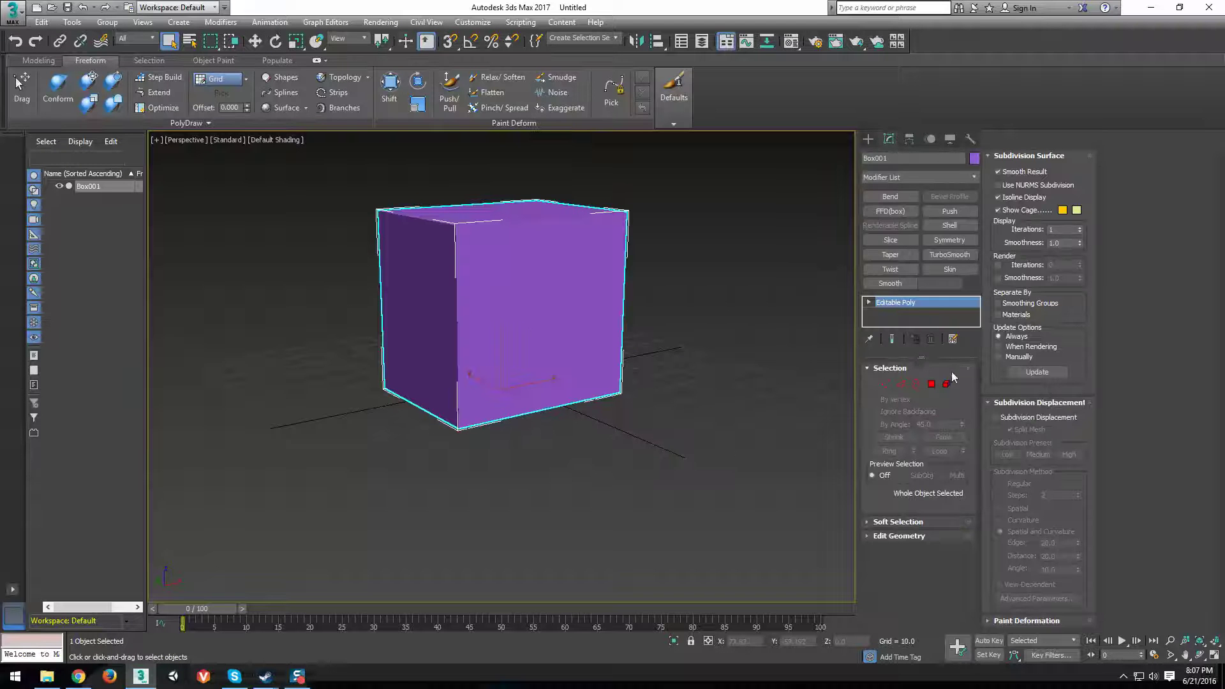
- Connect the box's edges with one horizontal and one vertical loop around its middle, with edged faces displayed
{"action": "left_click", "coordinate": [903, 382]}
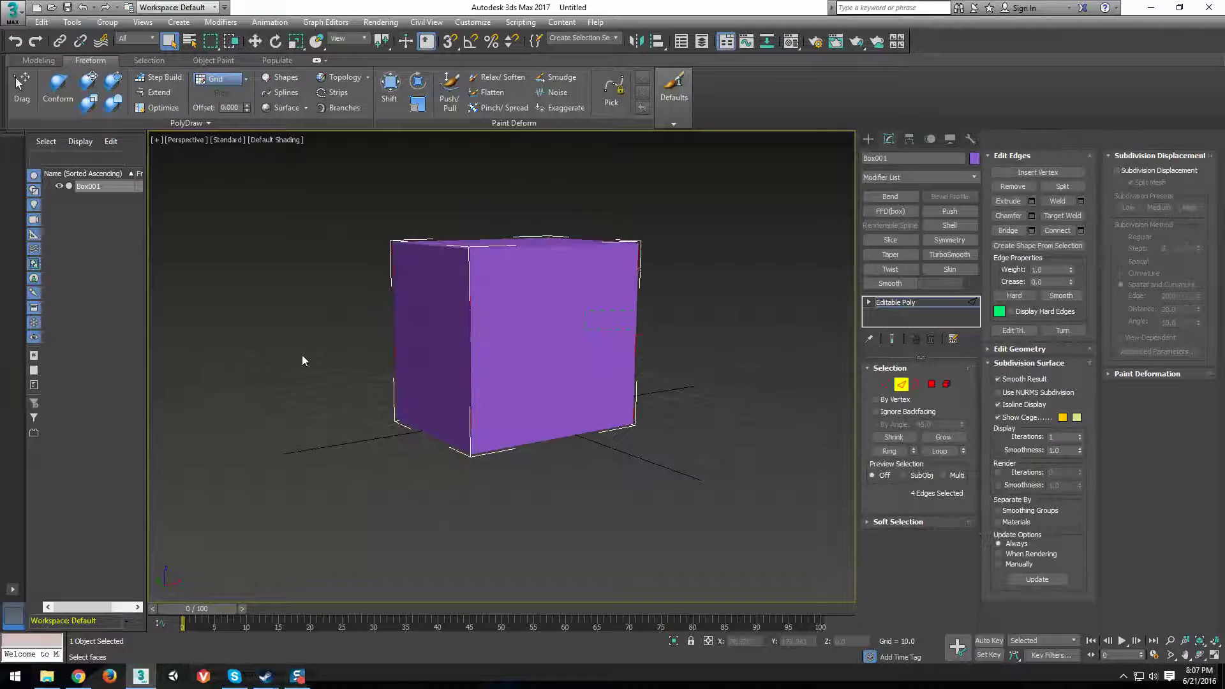
{"action": "scroll", "coordinate": [635, 390], "scroll_direction": "up", "scroll_amount": 4}
{"action": "scroll", "coordinate": [583, 416], "scroll_direction": "down", "scroll_amount": 3}
{"action": "middle_click_drag", "start_coordinate": [583, 416], "coordinate": [502, 303], "text": "alt"}
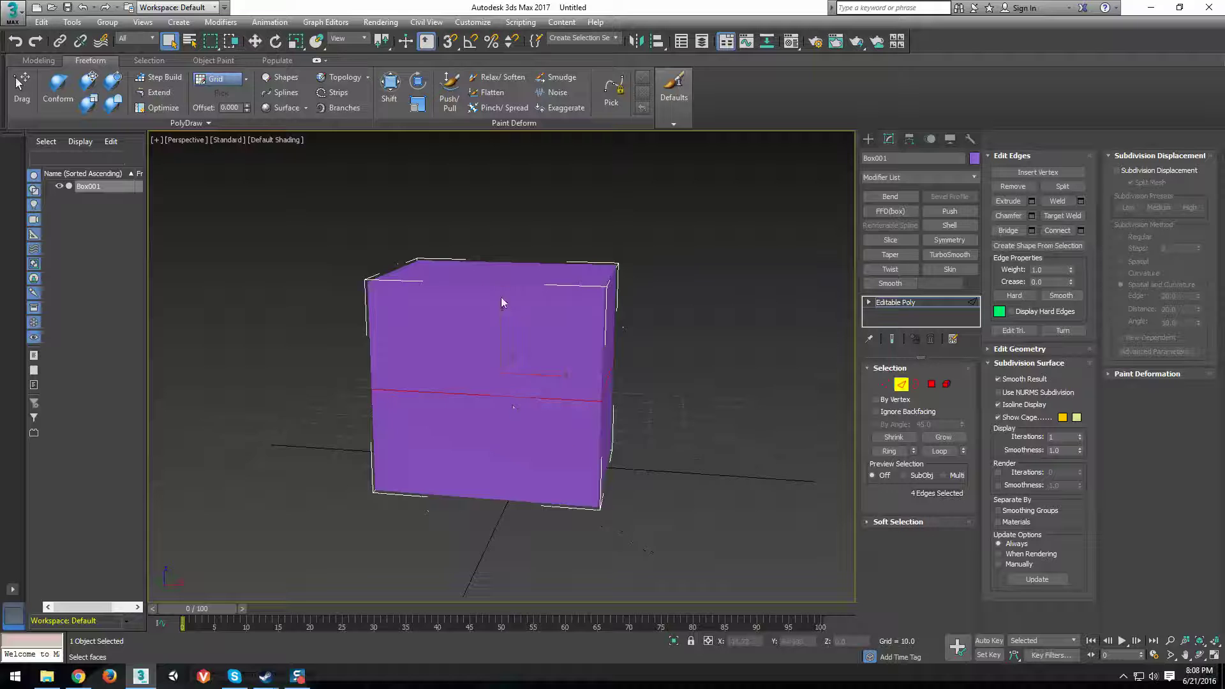
{"action": "key", "text": "F4"}
{"action": "mouse_move", "coordinate": [516, 463]}
{"action": "middle_mouse_down"}
{"action": "mouse_move", "coordinate": [519, 480]}
{"action": "mouse_move", "coordinate": [493, 455]}
{"action": "middle_mouse_up"}
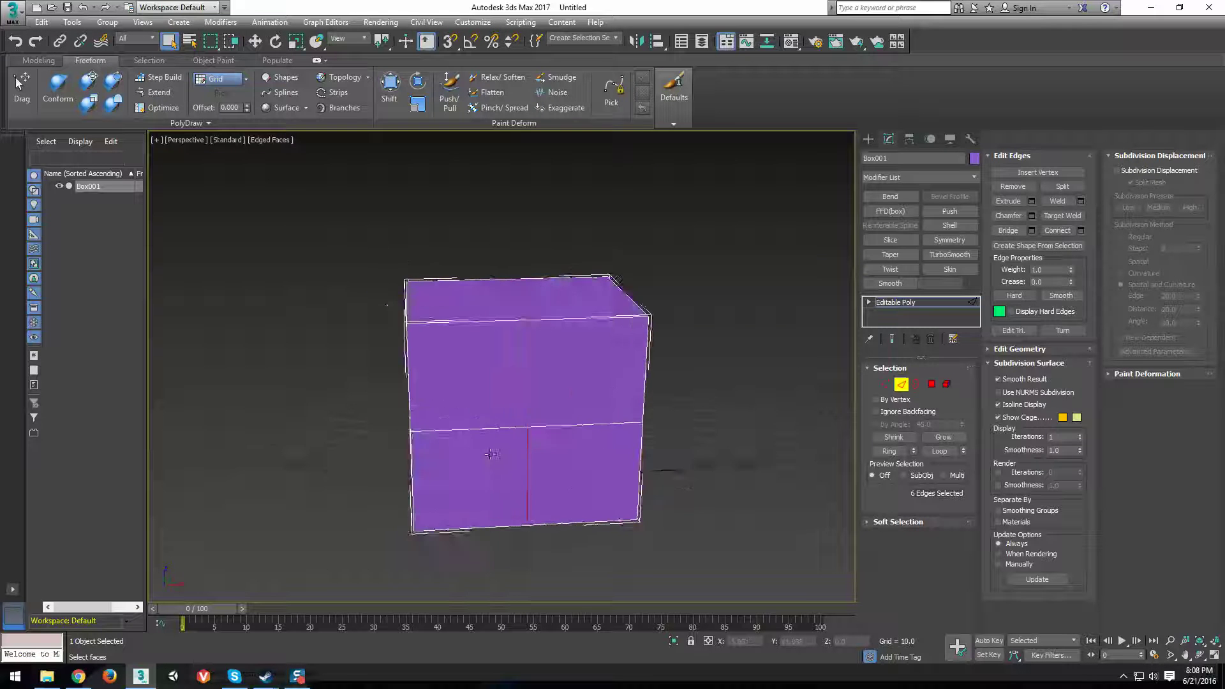
- Move the vertices where the two loops cross, front and back, up and sideways to about X -10.3, Z 28.5
{"action": "scroll", "coordinate": [493, 455], "scroll_direction": "up", "scroll_amount": 4}
{"action": "key", "text": "1"}
{"action": "scroll", "coordinate": [602, 418], "scroll_direction": "down", "scroll_amount": 2}
{"action": "key", "text": "F3"}
{"action": "middle_click_drag", "start_coordinate": [625, 400], "coordinate": [611, 323], "text": "alt"}
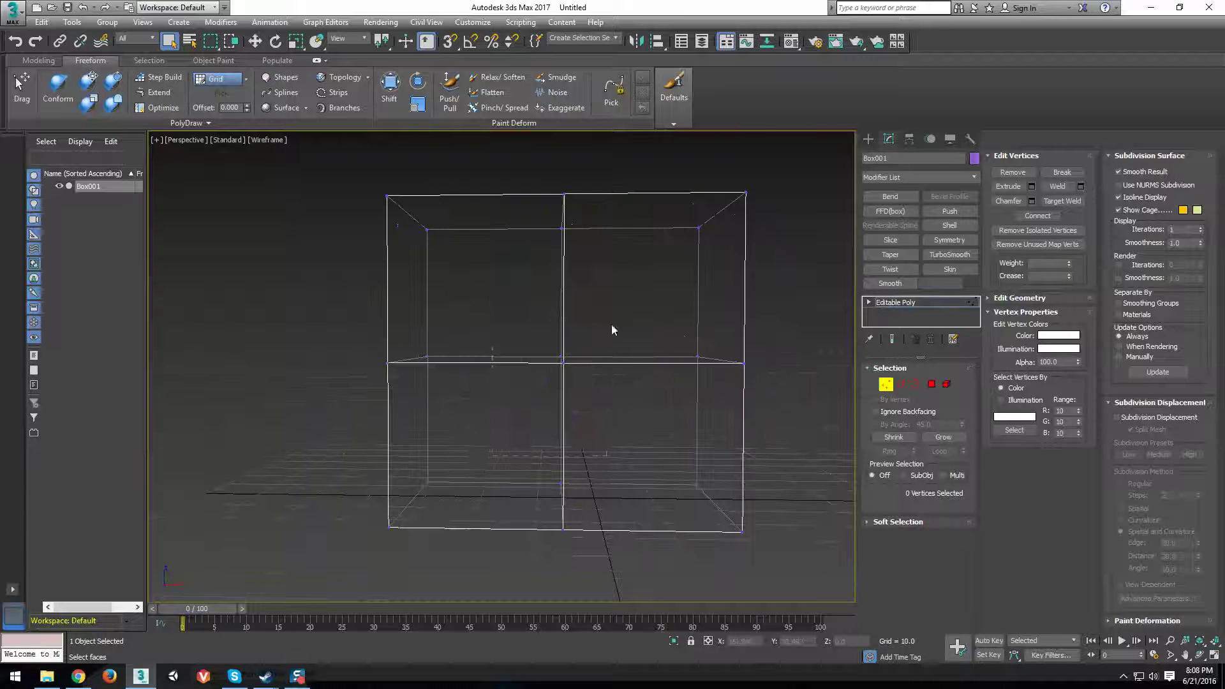
{"action": "key", "text": "F3"}
{"action": "key", "text": "w"}
{"action": "left_click_drag", "start_coordinate": [573, 351], "coordinate": [543, 324]}
{"action": "middle_click_drag", "start_coordinate": [654, 443], "coordinate": [692, 520]}
{"action": "scroll", "coordinate": [708, 503], "scroll_direction": "up", "scroll_amount": 2}
{"action": "scroll", "coordinate": [691, 519], "scroll_direction": "down", "scroll_amount": 5}
{"action": "middle_click_drag", "start_coordinate": [564, 443], "coordinate": [644, 529], "text": "alt"}
{"action": "scroll", "coordinate": [644, 529], "scroll_direction": "up", "scroll_amount": 3}
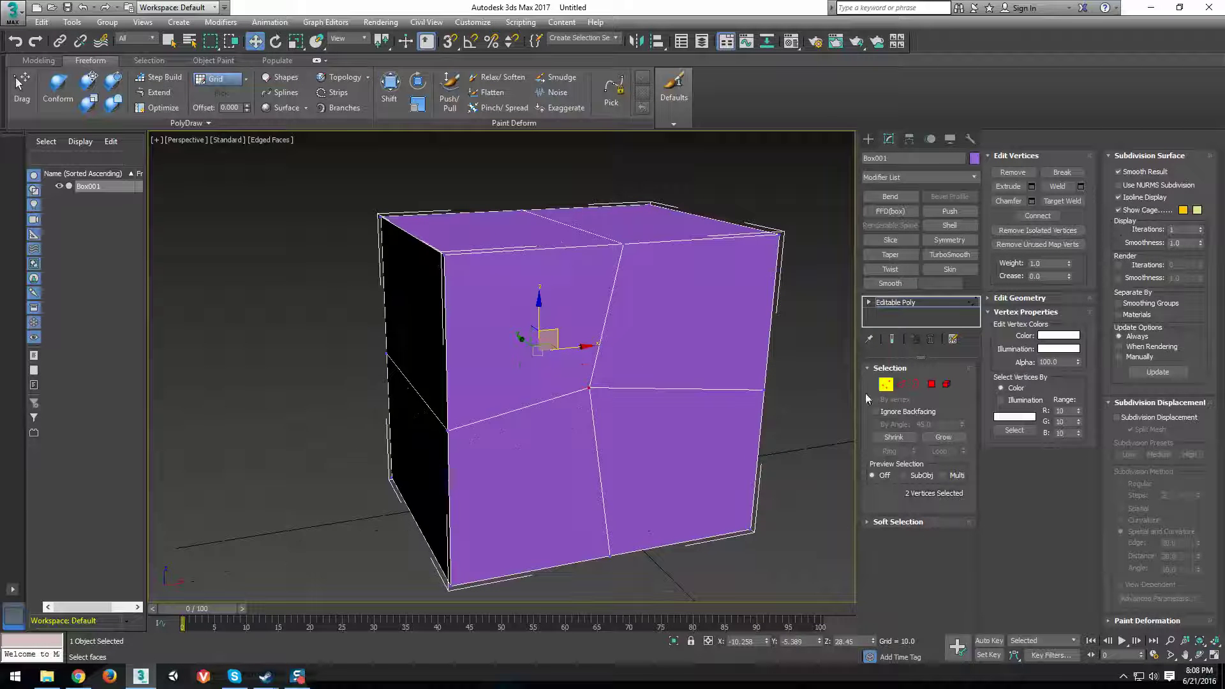
- Return to edge level with the vertical loop selected, expand the Edit Geometry rollout and activate the Cut tool
{"action": "left_click", "coordinate": [910, 384]}
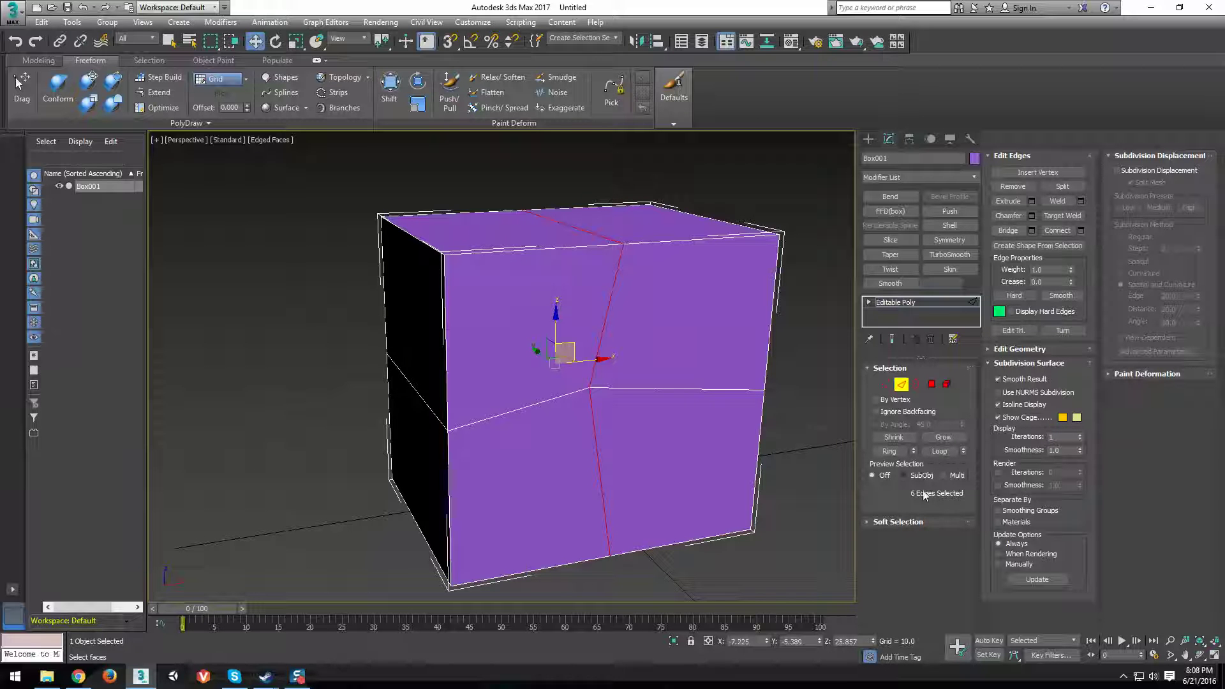
{"action": "left_click", "coordinate": [1019, 349]}
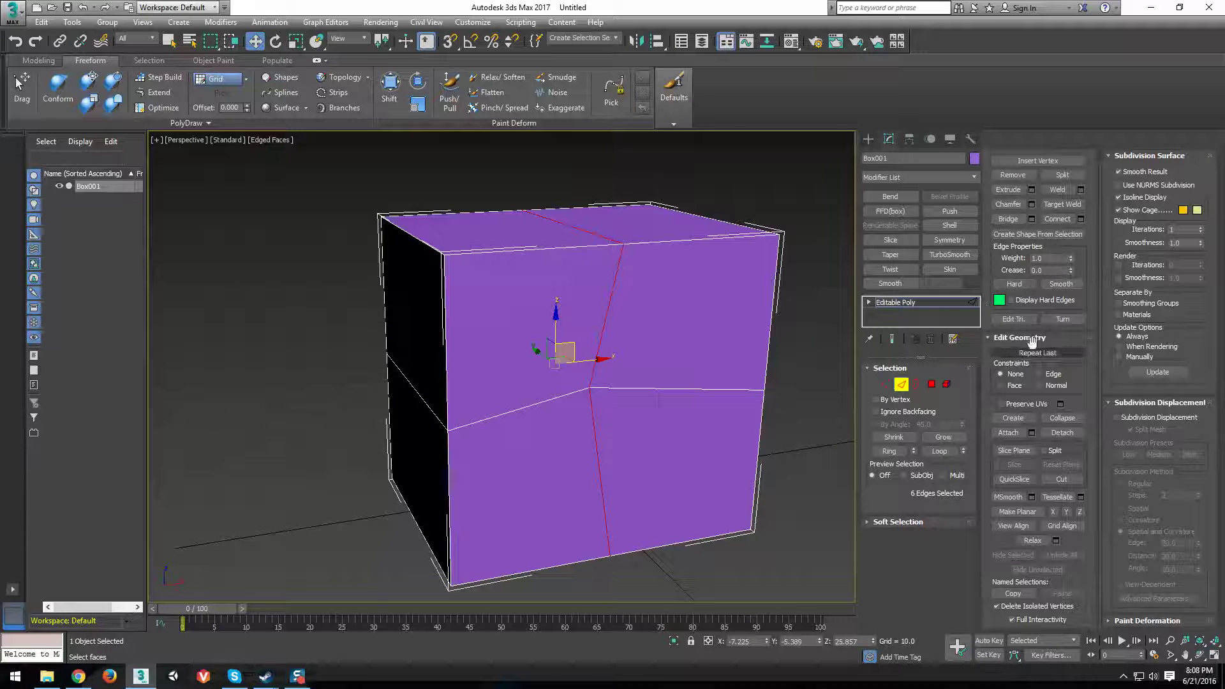
{"action": "left_click", "coordinate": [1061, 480]}
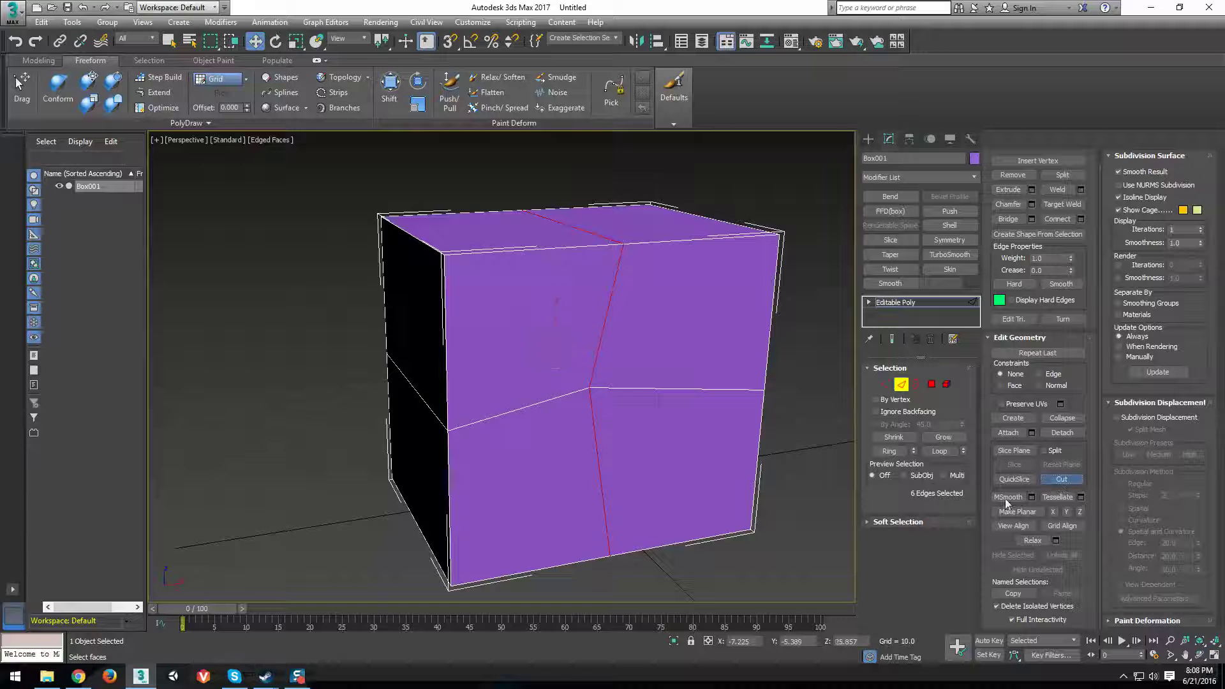
{"action": "middle_click_drag", "start_coordinate": [481, 456], "coordinate": [430, 428], "text": "alt"}
{"action": "scroll", "coordinate": [465, 459], "scroll_direction": "up", "scroll_amount": 5}
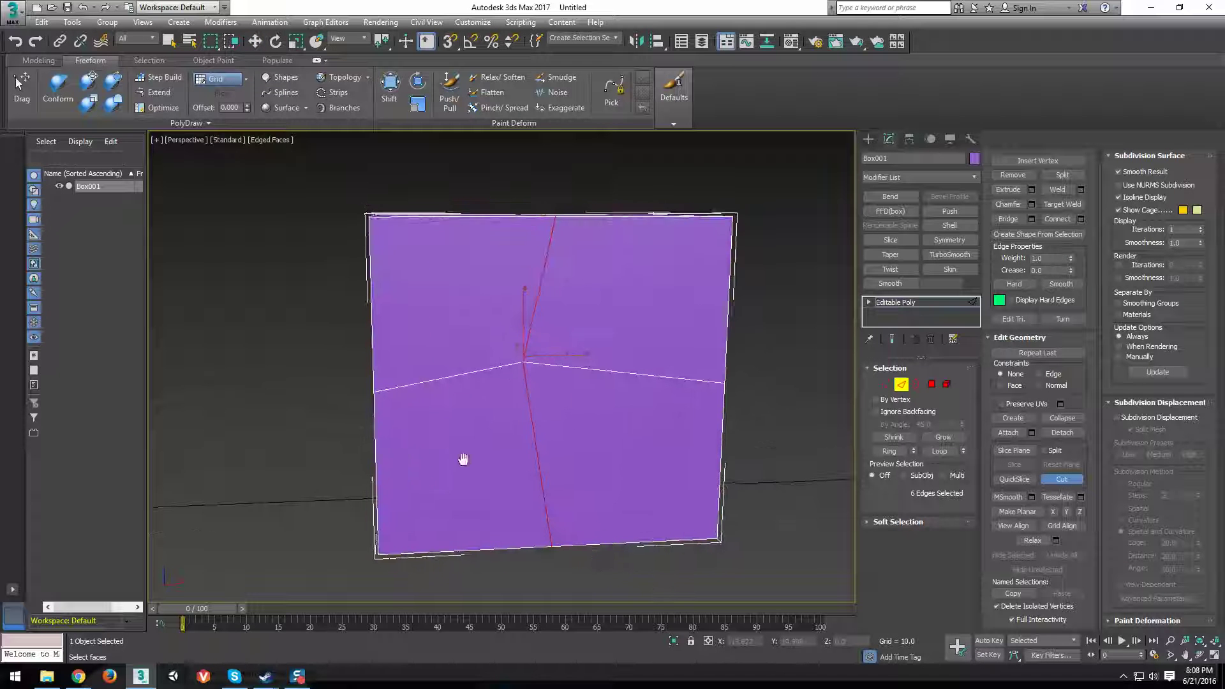
- Try a freehand zigzag cut across the lower part of the front face and over the middle loops
{"action": "left_click", "coordinate": [390, 399]}
{"action": "left_click", "coordinate": [478, 439]}
{"action": "left_click", "coordinate": [592, 383]}
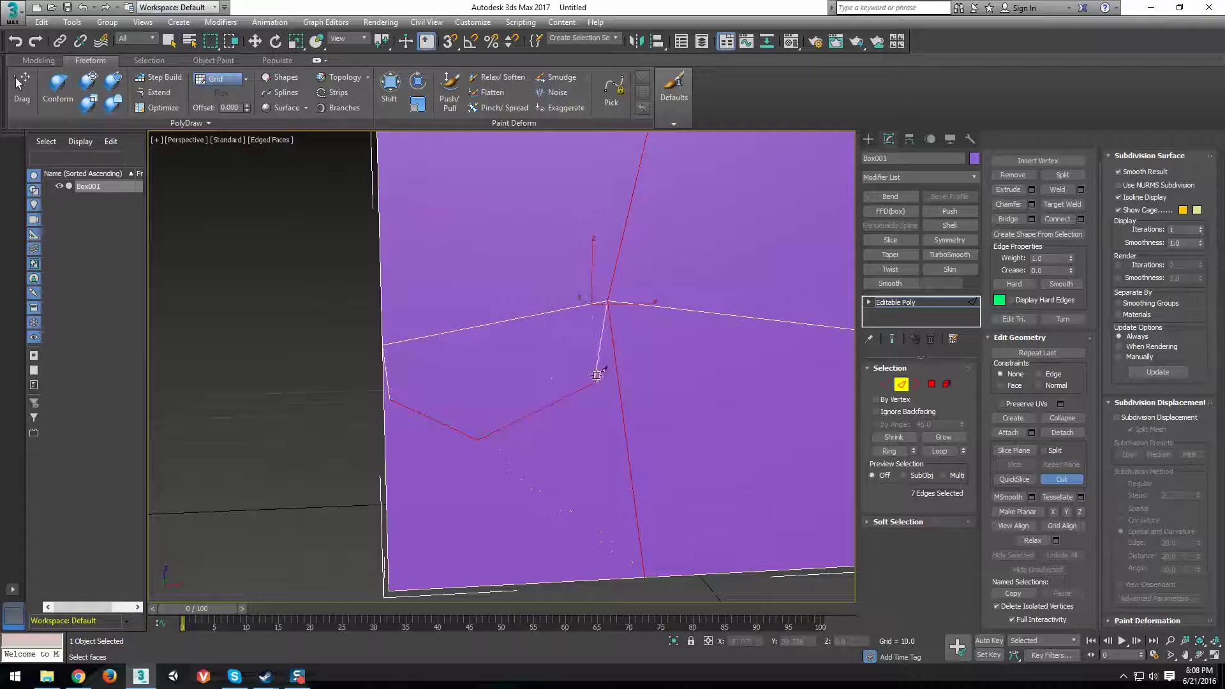
{"action": "left_click", "coordinate": [663, 296]}
{"action": "left_click", "coordinate": [759, 296]}
{"action": "left_click", "coordinate": [763, 397]}
{"action": "left_click", "coordinate": [721, 465]}
- Undo all segments of the zigzag cut on the front face
{"action": "key", "text": "ctrl+z"}
{"action": "key", "text": "ctrl+z"}
{"action": "key", "text": "ctrl+z"}
{"action": "key", "text": "ctrl+z"}
{"action": "key", "text": "ctrl+z"}
{"action": "key", "text": "ctrl+z"}
{"action": "key", "text": "ctrl+z"}
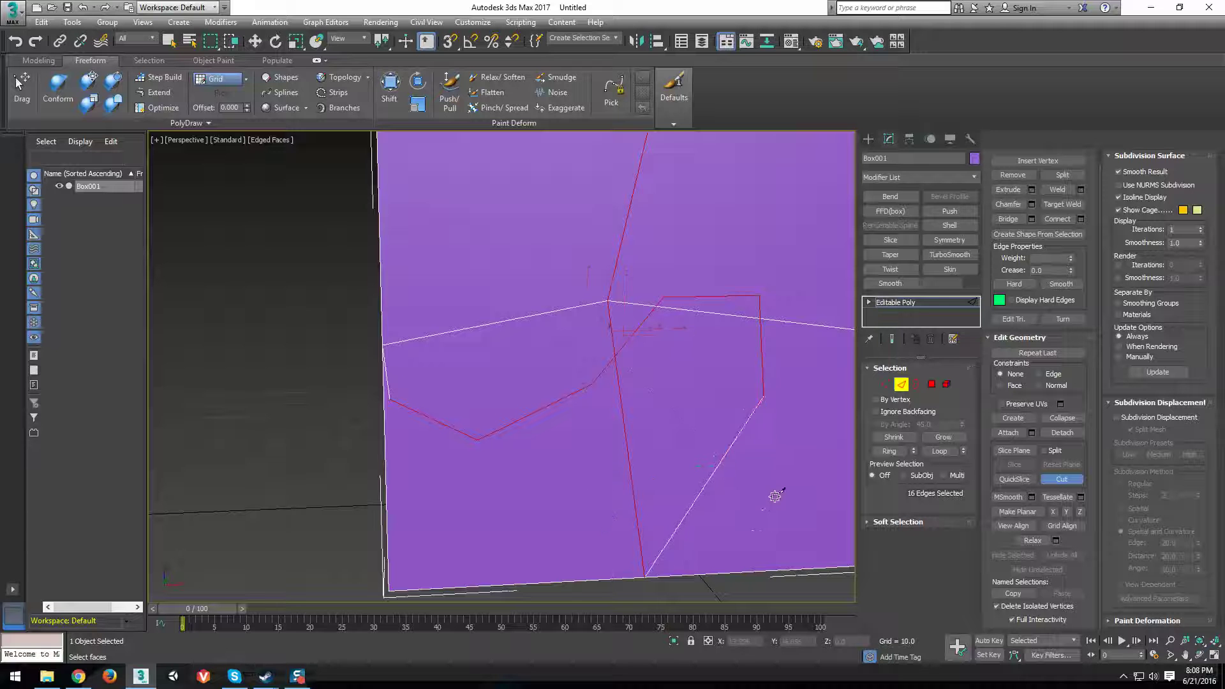
{"action": "scroll", "coordinate": [497, 402], "scroll_direction": "down", "scroll_amount": 5}
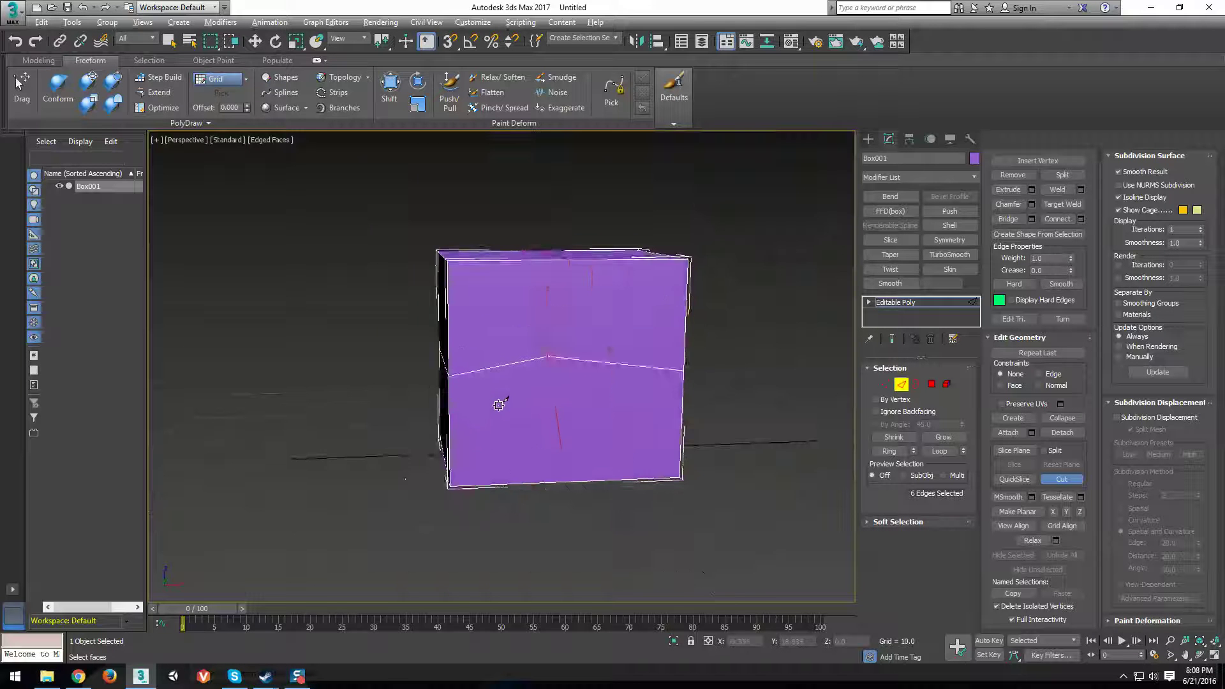
- Cut a closed five-sided outline into the front face's lower-left quadrant
{"action": "scroll", "coordinate": [497, 421], "scroll_direction": "up", "scroll_amount": 5}
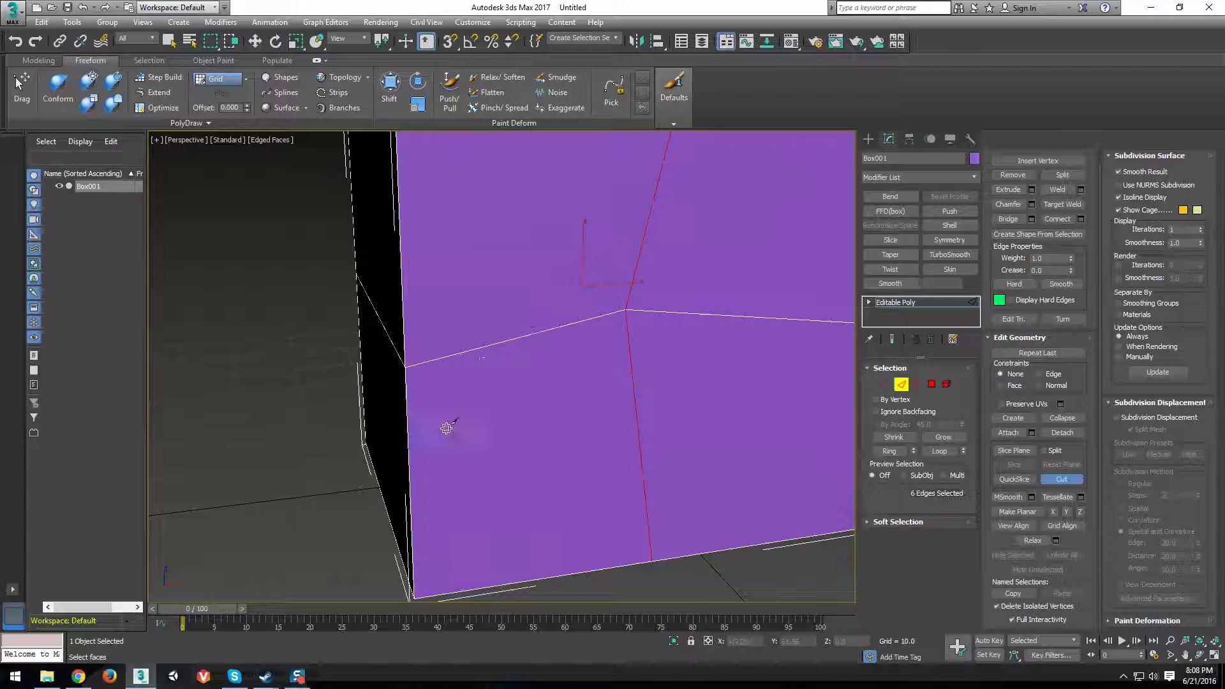
{"action": "scroll", "coordinate": [446, 428], "scroll_direction": "down", "scroll_amount": 5}
{"action": "middle_click_drag", "start_coordinate": [628, 431], "coordinate": [486, 395], "text": "alt"}
{"action": "scroll", "coordinate": [467, 423], "scroll_direction": "up", "scroll_amount": 2}
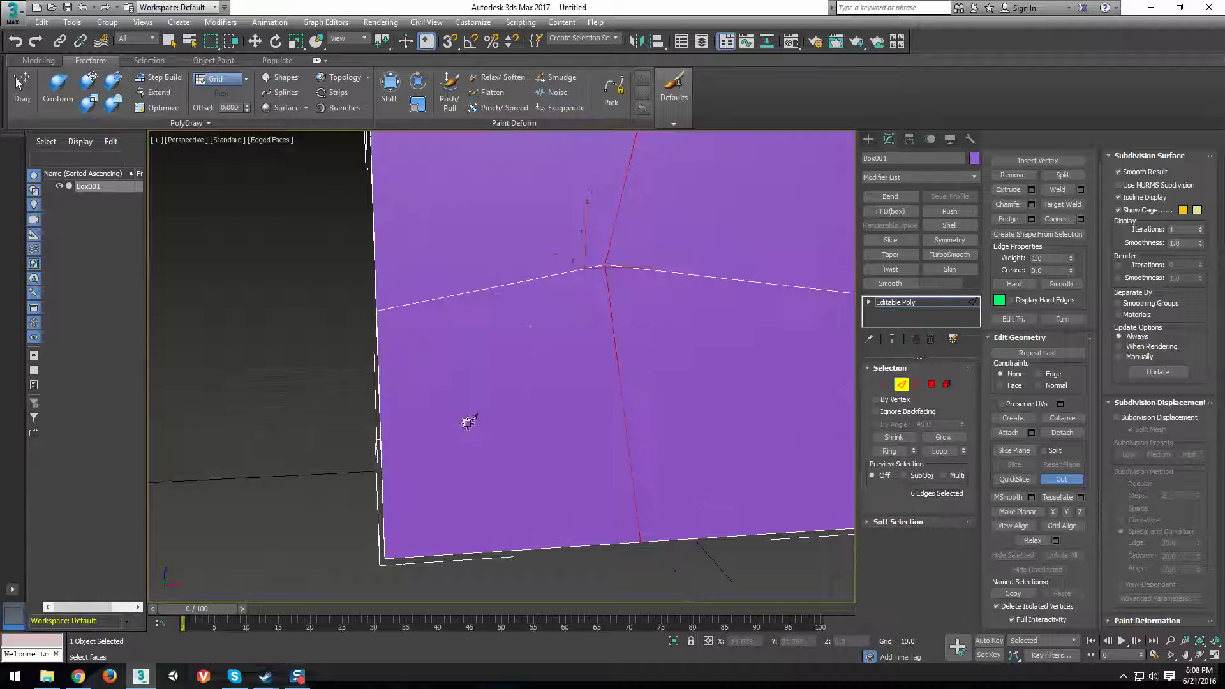
{"action": "left_click", "coordinate": [446, 372]}
{"action": "left_click", "coordinate": [453, 449]}
{"action": "left_click", "coordinate": [561, 457]}
{"action": "left_click", "coordinate": [588, 370]}
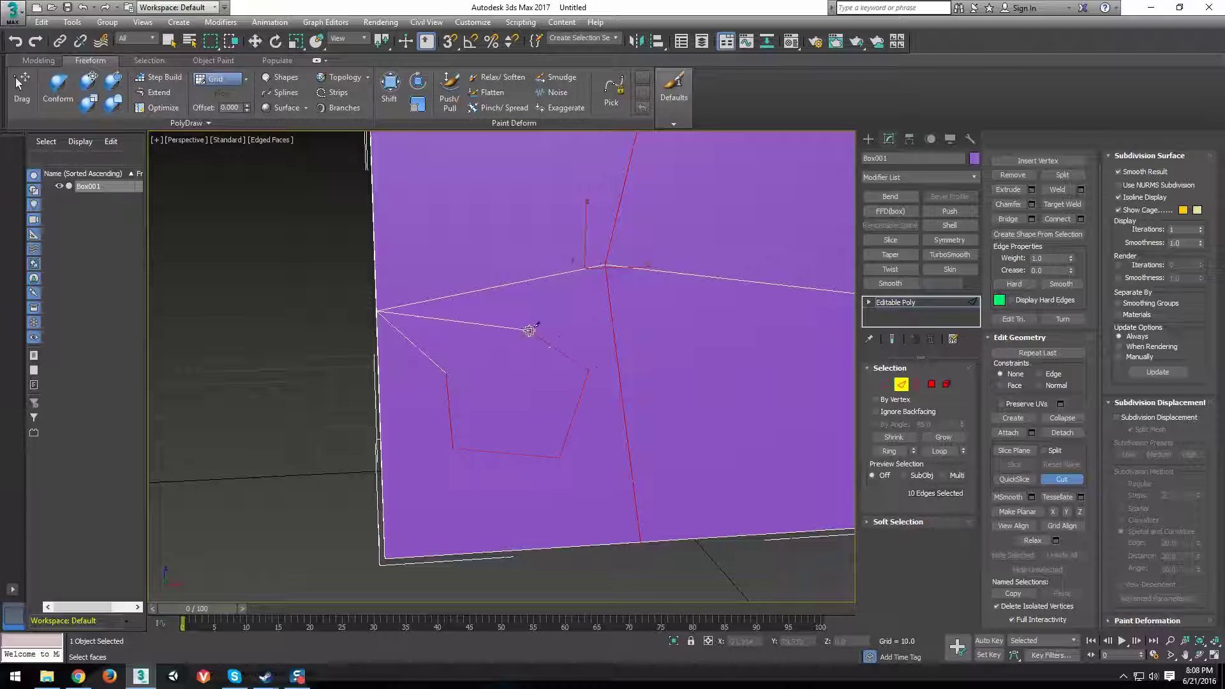
{"action": "left_click", "coordinate": [449, 378]}
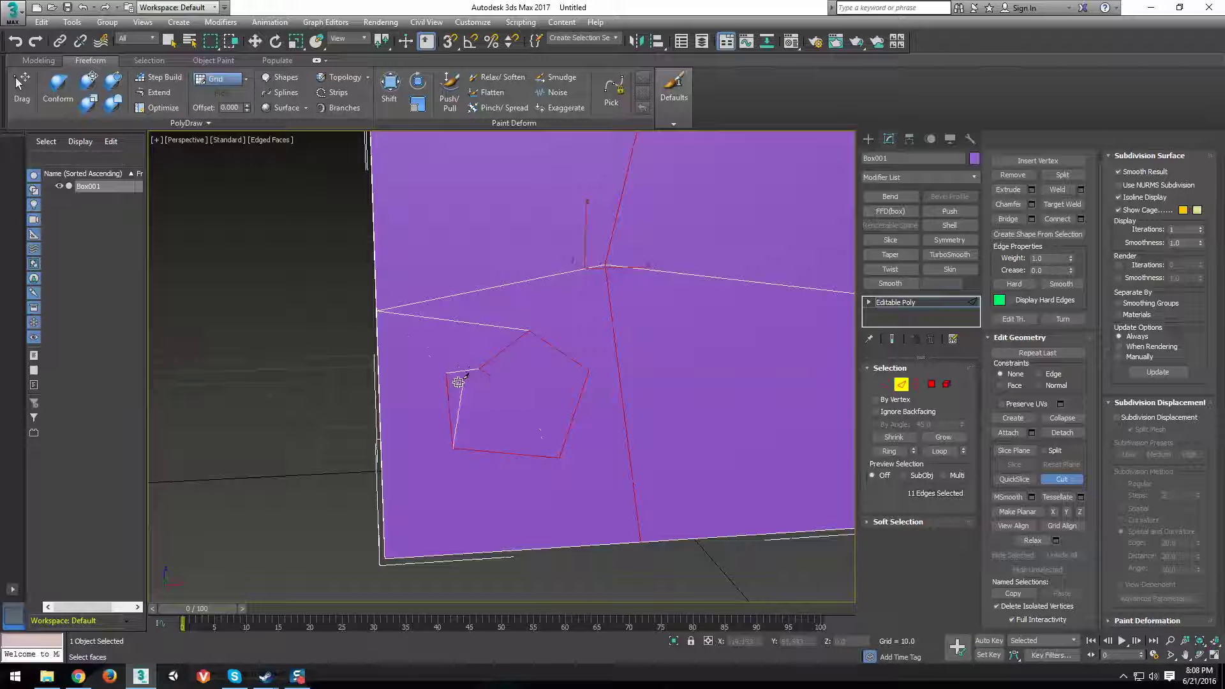
- Undo all segments of the five-sided cut
{"action": "middle_click_drag", "start_coordinate": [529, 394], "coordinate": [481, 436], "text": "alt"}
{"action": "key", "text": "ctrl+z"}
{"action": "key", "text": "ctrl+z"}
{"action": "key", "text": "ctrl+z"}
{"action": "key", "text": "ctrl+z"}
{"action": "key", "text": "ctrl+z"}
{"action": "key", "text": "ctrl+z"}
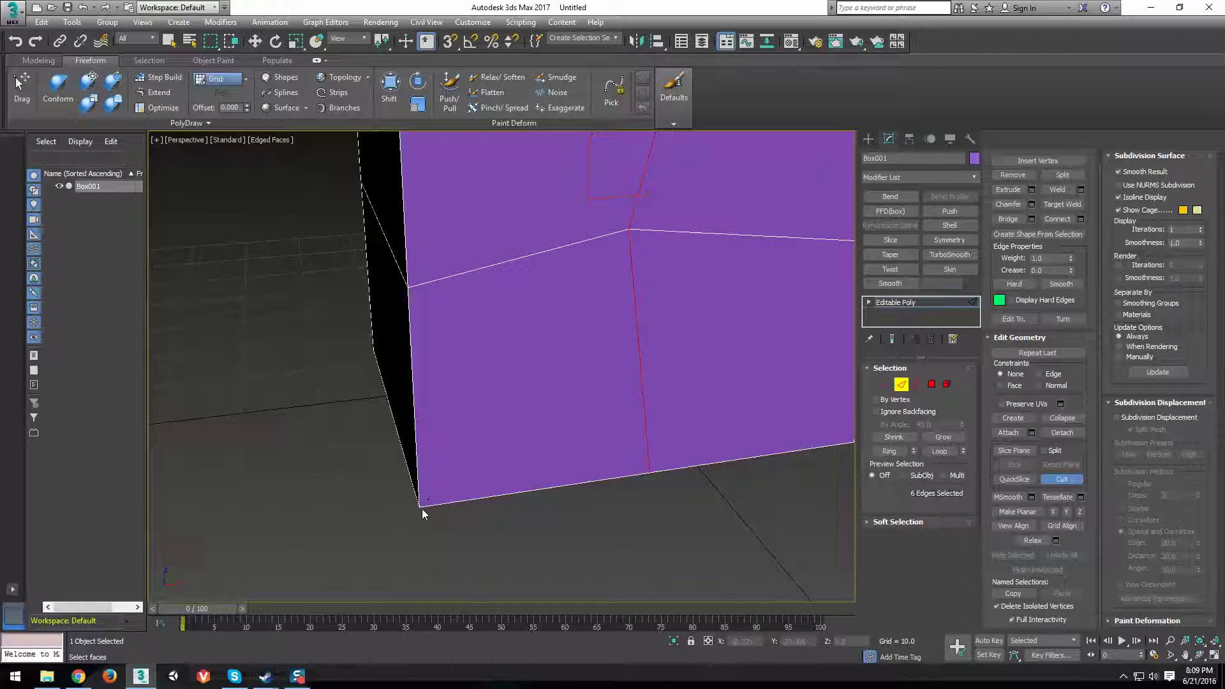
{"action": "middle_click_drag", "start_coordinate": [551, 342], "coordinate": [462, 394], "text": "alt"}
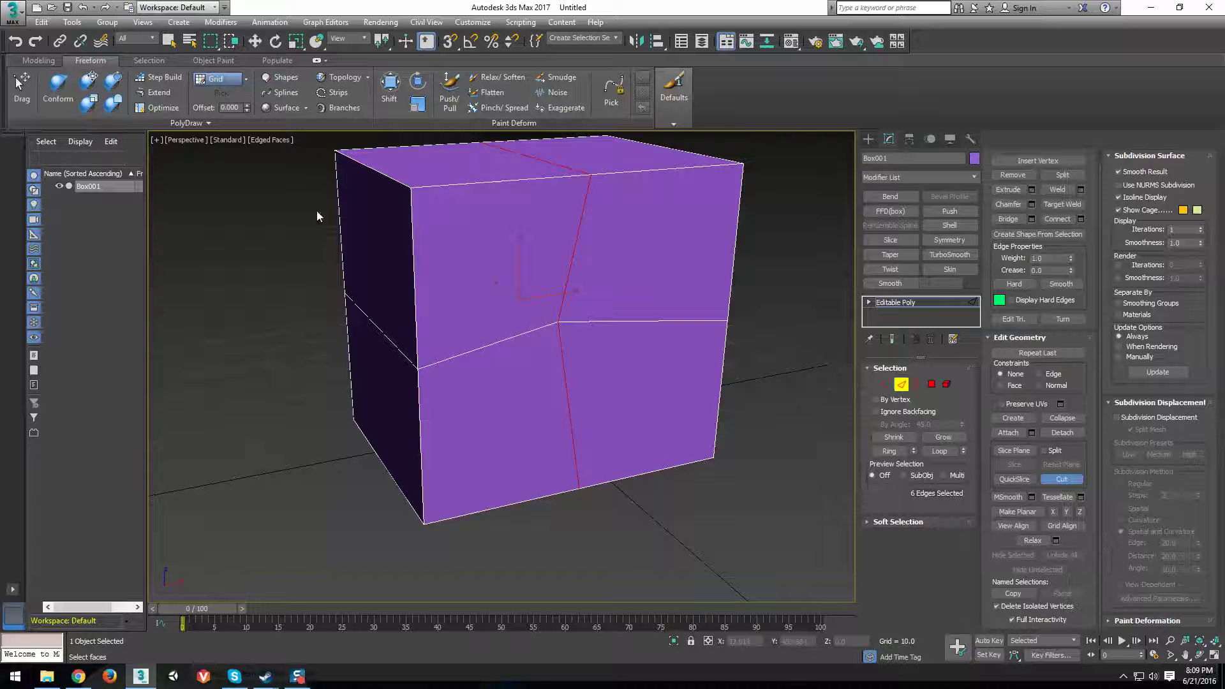
{"action": "middle_click_drag", "start_coordinate": [772, 356], "coordinate": [492, 323], "text": "alt"}
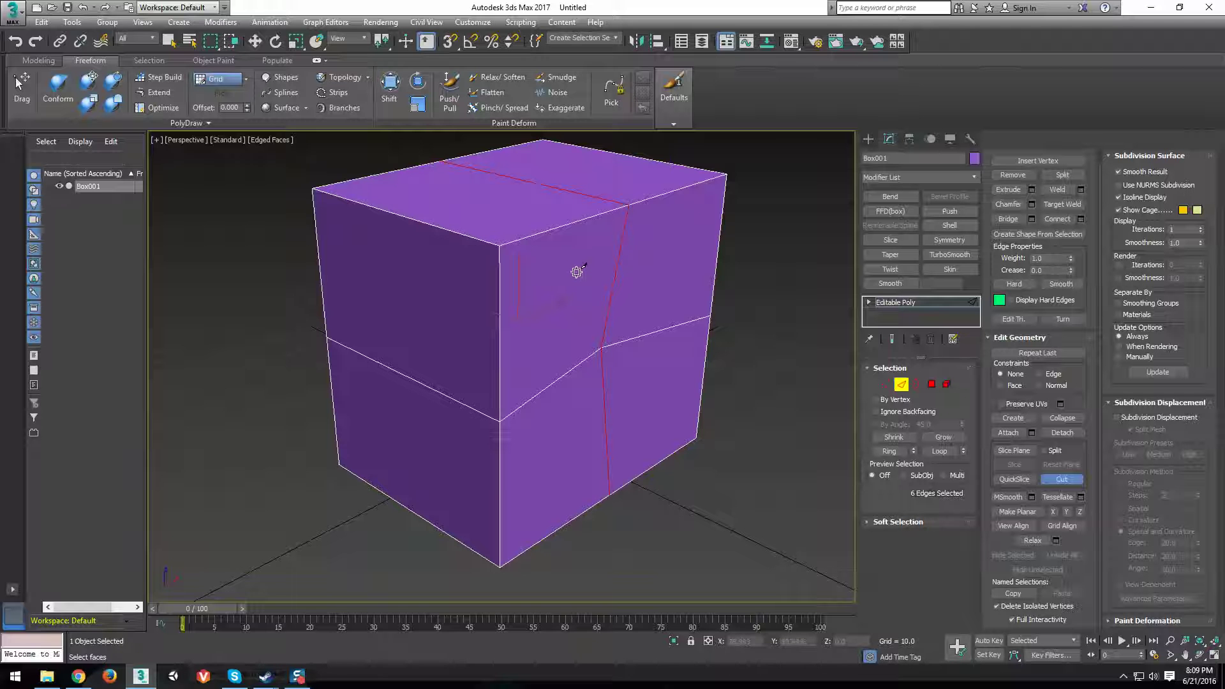
{"action": "mouse_move", "coordinate": [576, 272]}
{"action": "middle_mouse_down", "text": "alt"}
{"action": "mouse_move", "coordinate": [588, 276]}
{"action": "mouse_move", "coordinate": [561, 272]}
{"action": "middle_mouse_up", "text": "alt"}
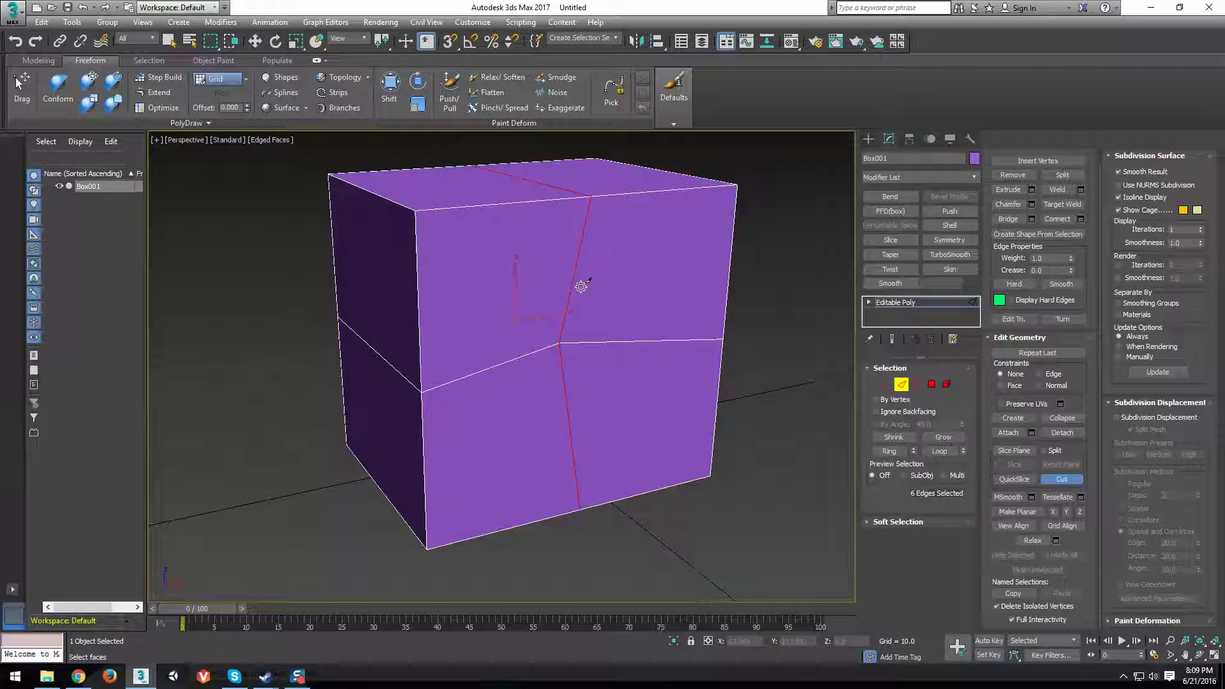
- Switch to the Front view, frame the box, orbit into an orthographic view and display it shaded with edged faces
{"action": "key", "text": "f"}
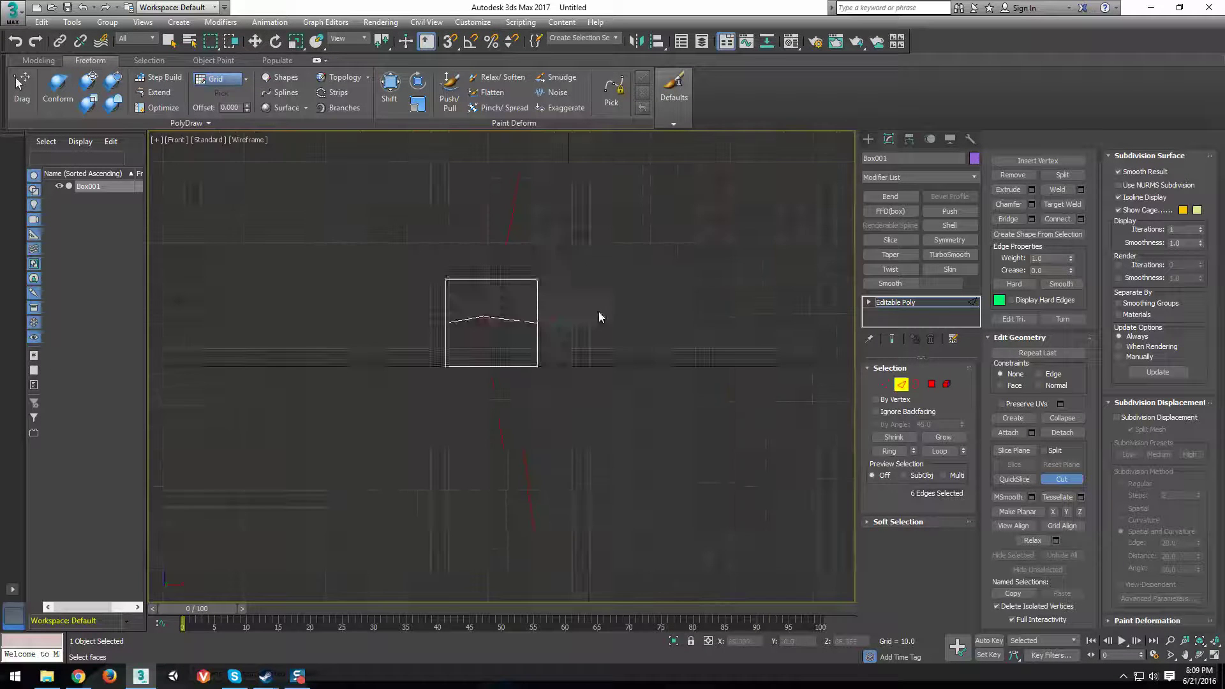
{"action": "key", "text": "z"}
{"action": "mouse_move", "coordinate": [395, 275]}
{"action": "middle_mouse_down", "text": "alt"}
{"action": "mouse_move", "coordinate": [422, 300]}
{"action": "mouse_move", "coordinate": [509, 306]}
{"action": "mouse_move", "coordinate": [464, 287]}
{"action": "mouse_move", "coordinate": [549, 312]}
{"action": "mouse_move", "coordinate": [481, 317]}
{"action": "mouse_move", "coordinate": [574, 282]}
{"action": "mouse_move", "coordinate": [562, 319]}
{"action": "mouse_move", "coordinate": [498, 361]}
{"action": "mouse_move", "coordinate": [522, 399]}
{"action": "mouse_move", "coordinate": [504, 410]}
{"action": "mouse_move", "coordinate": [517, 377]}
{"action": "mouse_move", "coordinate": [514, 411]}
{"action": "mouse_move", "coordinate": [413, 415]}
{"action": "mouse_move", "coordinate": [536, 396]}
{"action": "mouse_move", "coordinate": [537, 361]}
{"action": "mouse_move", "coordinate": [511, 391]}
{"action": "mouse_move", "coordinate": [432, 415]}
{"action": "mouse_move", "coordinate": [542, 394]}
{"action": "mouse_move", "coordinate": [453, 344]}
{"action": "middle_mouse_up", "text": "alt"}
{"action": "key", "text": "F3"}
{"action": "key", "text": "F4"}
{"action": "scroll", "coordinate": [522, 400], "scroll_direction": "up", "scroll_amount": 2}
{"action": "scroll", "coordinate": [440, 430], "scroll_direction": "up", "scroll_amount": 4}
{"action": "scroll", "coordinate": [444, 438], "scroll_direction": "down", "scroll_amount": 4}
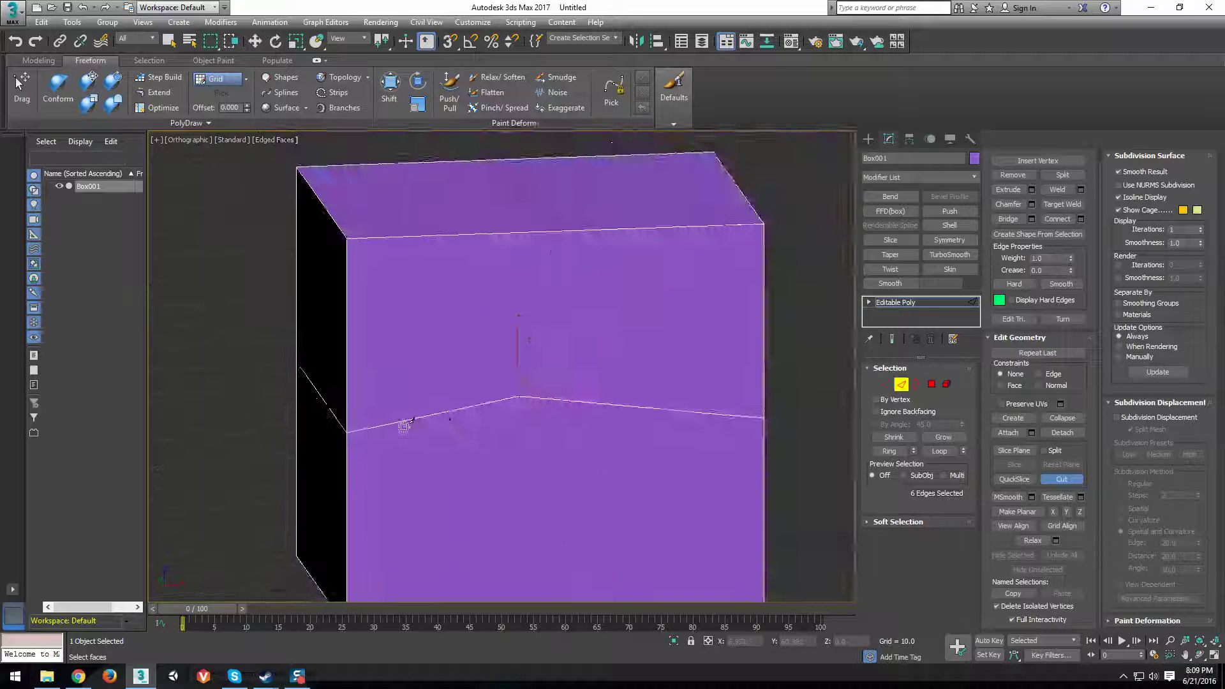
- Cut a multi-segment edge path from the front face's left-edge middle vertex through the upper-left quadrant to the vertical centre edge
{"action": "scroll", "coordinate": [402, 421], "scroll_direction": "up", "scroll_amount": 4}
{"action": "scroll", "coordinate": [347, 440], "scroll_direction": "down", "scroll_amount": 4}
{"action": "middle_click_drag", "start_coordinate": [375, 478], "coordinate": [402, 401]}
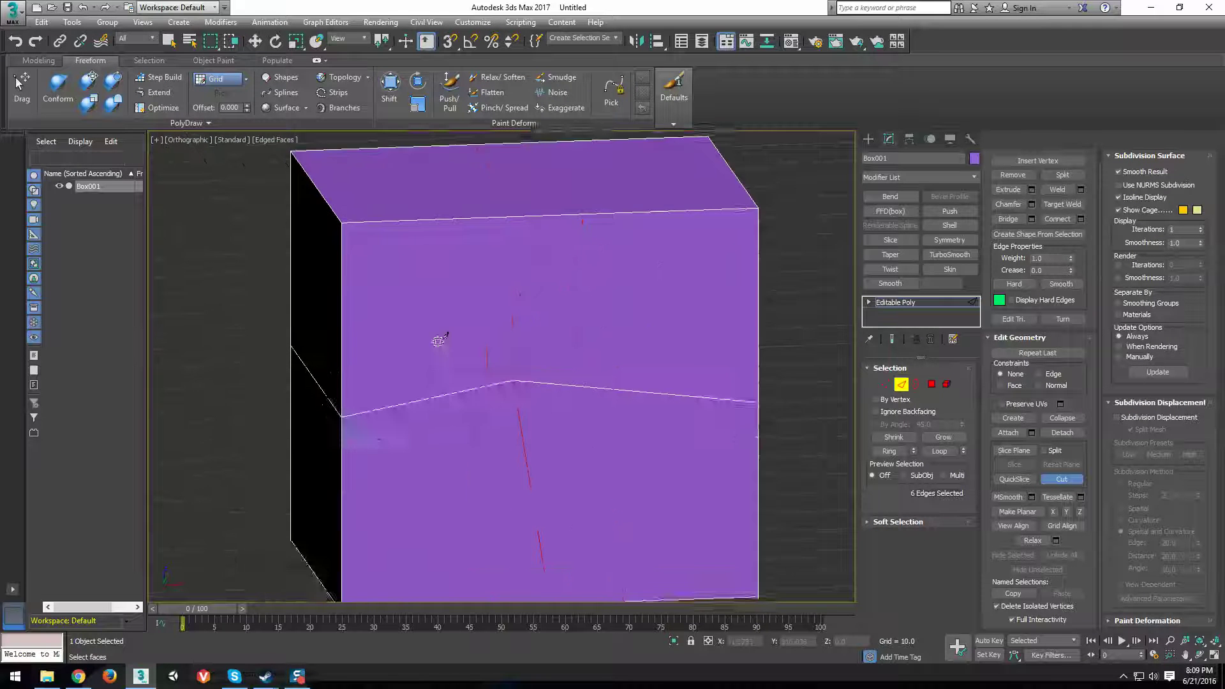
{"action": "scroll", "coordinate": [418, 353], "scroll_direction": "up", "scroll_amount": 3}
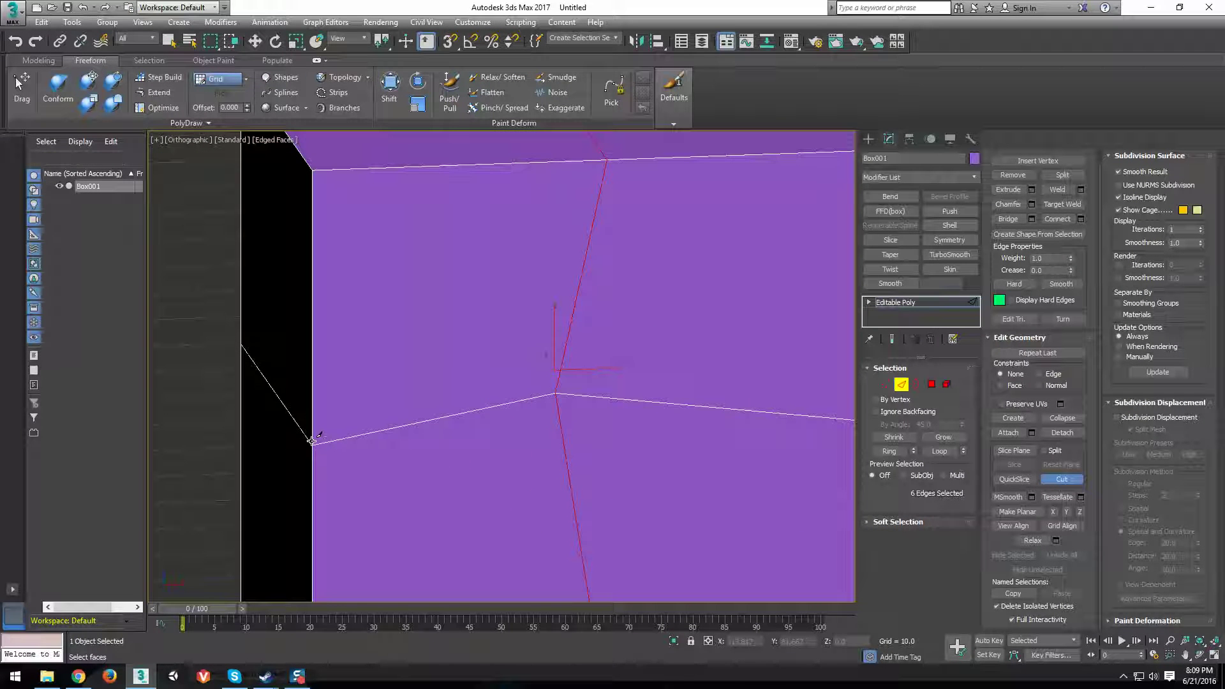
{"action": "left_click", "coordinate": [312, 443]}
{"action": "left_click", "coordinate": [434, 362]}
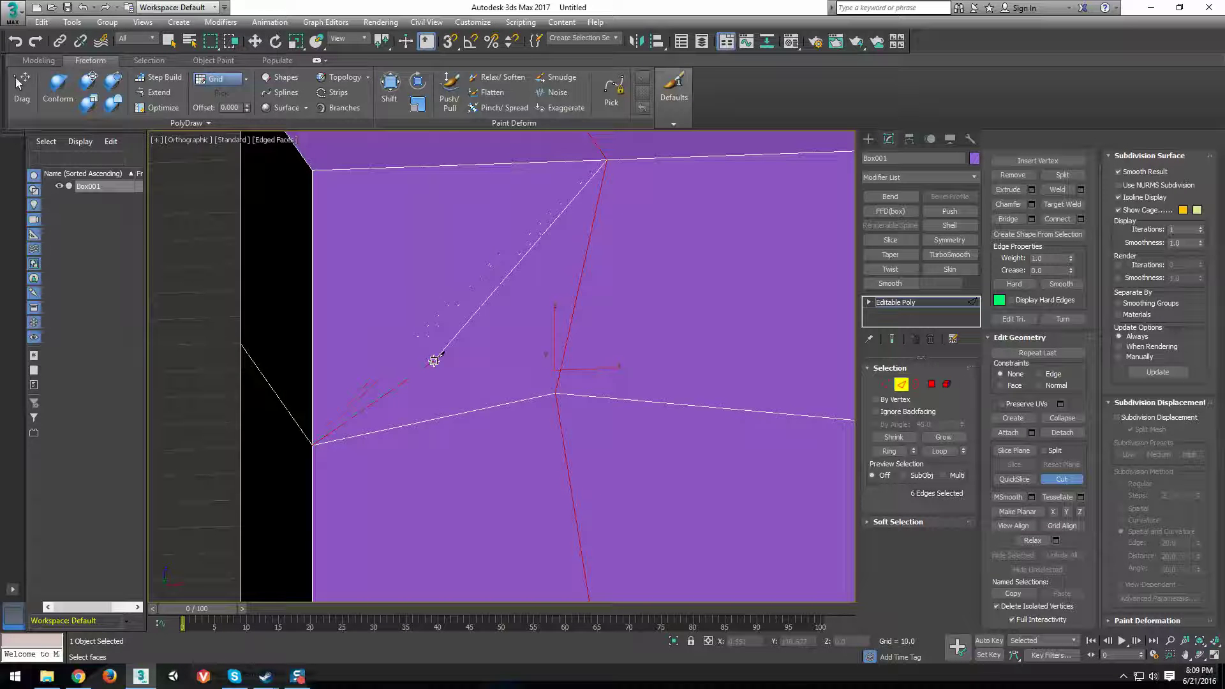
{"action": "left_click", "coordinate": [483, 249]}
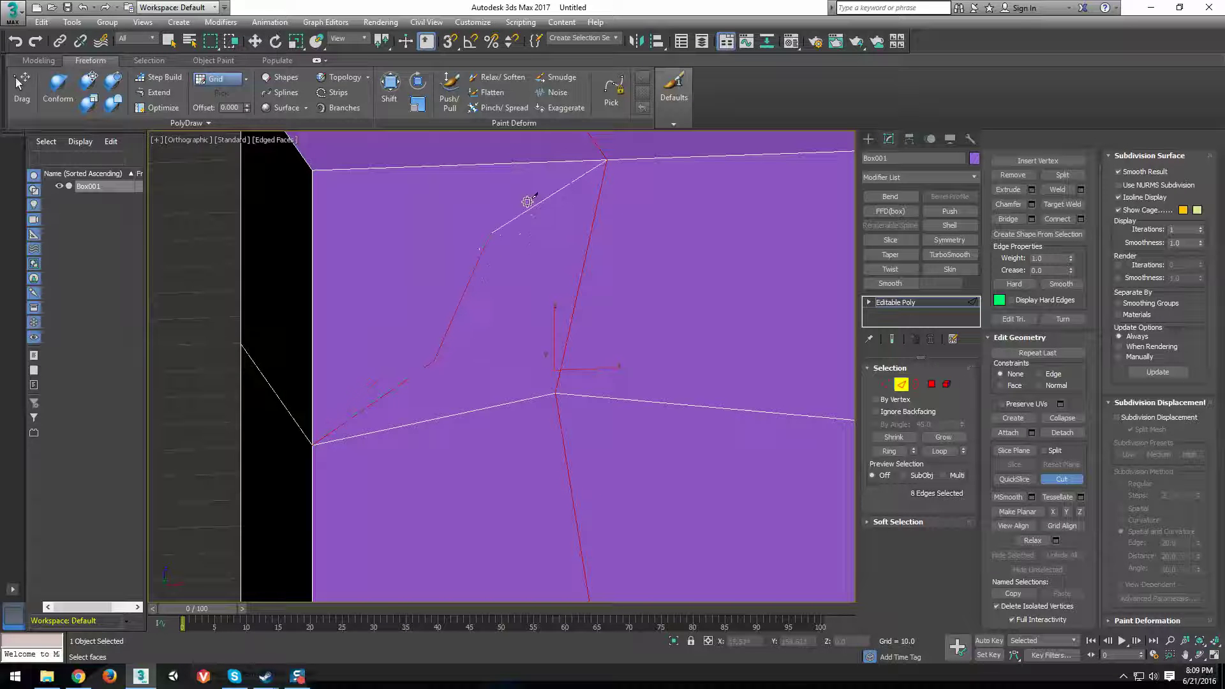
{"action": "left_click", "coordinate": [587, 241]}
{"action": "right_click", "coordinate": [594, 404]}
- Cut a closed, irregular multi-sided outline into the front face's lower-left quadrant
{"action": "scroll", "coordinate": [410, 361], "scroll_direction": "down", "scroll_amount": 2}
{"action": "middle_click_drag", "start_coordinate": [481, 469], "coordinate": [396, 328]}
{"action": "scroll", "coordinate": [397, 328], "scroll_direction": "down", "scroll_amount": 2}
{"action": "scroll", "coordinate": [392, 340], "scroll_direction": "up", "scroll_amount": 3}
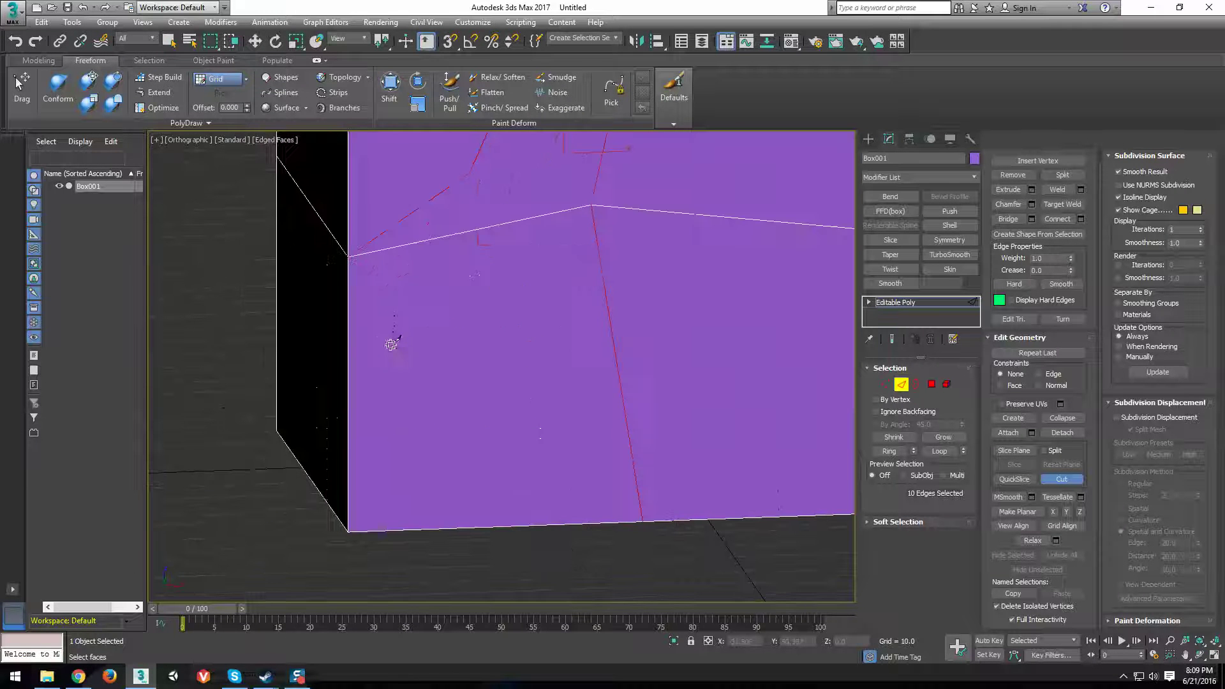
{"action": "left_click", "coordinate": [427, 309]}
{"action": "left_click", "coordinate": [388, 387]}
{"action": "left_click", "coordinate": [464, 447]}
{"action": "left_click", "coordinate": [543, 393]}
{"action": "left_click", "coordinate": [506, 352]}
{"action": "left_click", "coordinate": [461, 391]}
{"action": "left_click", "coordinate": [447, 348]}
{"action": "left_click", "coordinate": [502, 293]}
{"action": "left_click", "coordinate": [503, 242]}
{"action": "left_click", "coordinate": [431, 248]}
{"action": "left_click", "coordinate": [468, 300]}
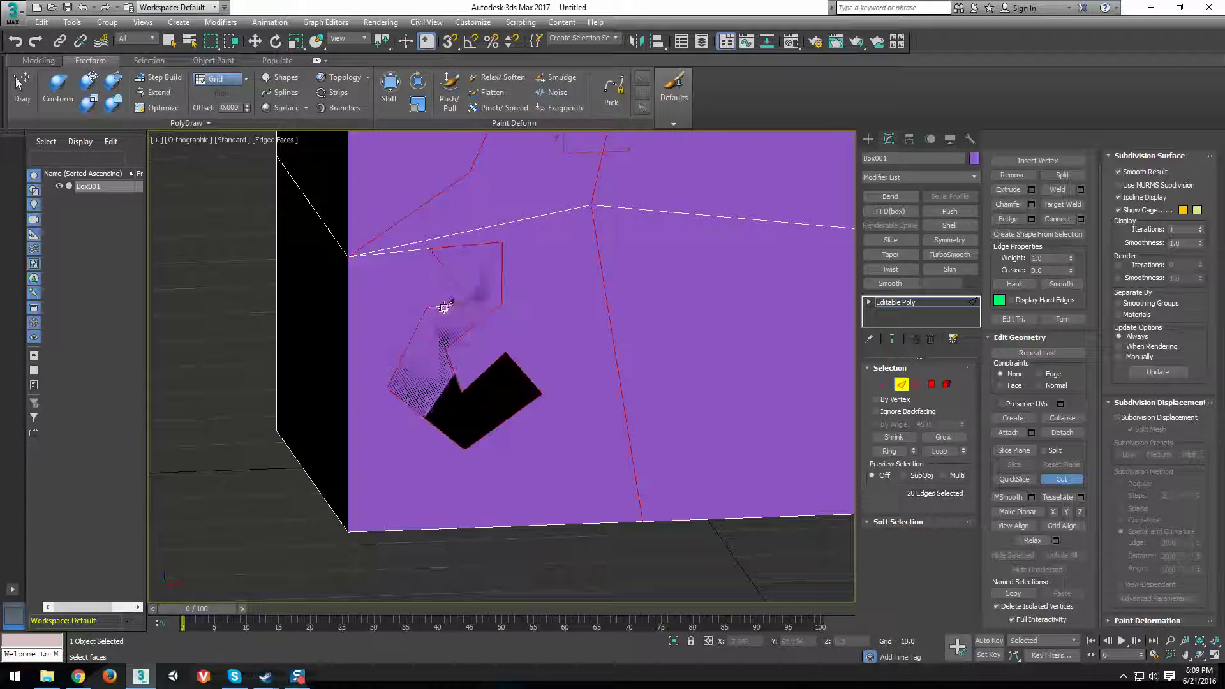
{"action": "left_click", "coordinate": [427, 308]}
- Cut a bent edge path from the front face's centre vertex through the upper-right quadrant to the top edge
{"action": "middle_click_drag", "start_coordinate": [517, 343], "coordinate": [478, 351], "text": "alt"}
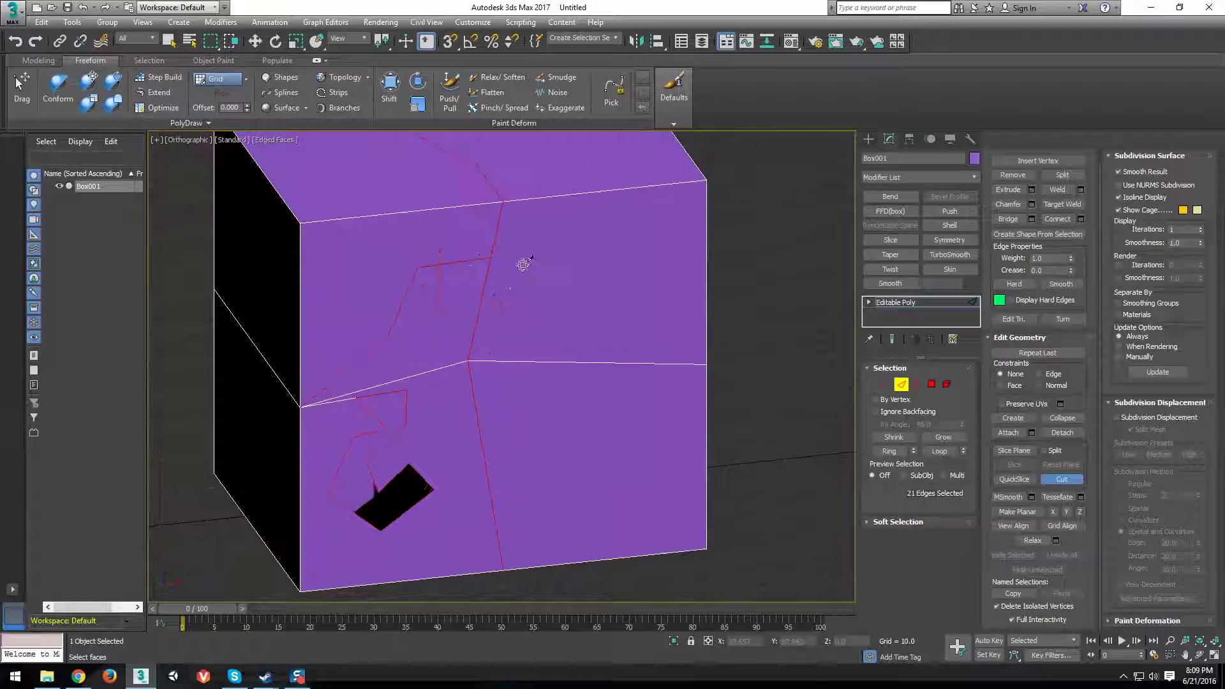
{"action": "scroll", "coordinate": [523, 264], "scroll_direction": "up", "scroll_amount": 3}
{"action": "scroll", "coordinate": [459, 419], "scroll_direction": "up", "scroll_amount": 1}
{"action": "middle_click_drag", "start_coordinate": [404, 492], "coordinate": [445, 325]}
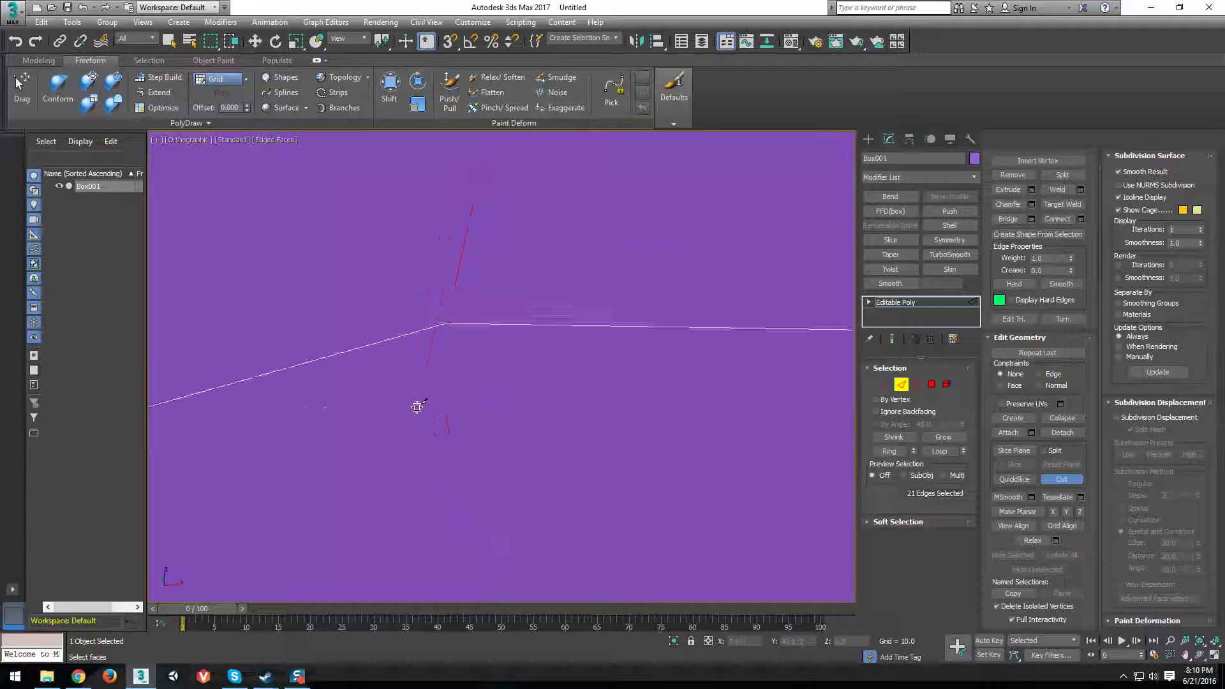
{"action": "middle_click_drag", "start_coordinate": [417, 406], "coordinate": [490, 236]}
{"action": "left_click", "coordinate": [477, 234]}
{"action": "middle_click_drag", "start_coordinate": [541, 305], "coordinate": [553, 357]}
{"action": "left_click", "coordinate": [334, 153]}
{"action": "right_click", "coordinate": [438, 197]}
{"action": "left_click", "coordinate": [366, 156]}
{"action": "right_click", "coordinate": [375, 366]}
{"action": "scroll", "coordinate": [376, 367], "scroll_direction": "down", "scroll_amount": 5}
{"action": "scroll", "coordinate": [547, 309], "scroll_direction": "down", "scroll_amount": 6}
{"action": "scroll", "coordinate": [552, 357], "scroll_direction": "up", "scroll_amount": 7}
{"action": "left_click", "coordinate": [787, 178]}
{"action": "left_click", "coordinate": [695, 188]}
{"action": "right_click", "coordinate": [694, 188]}
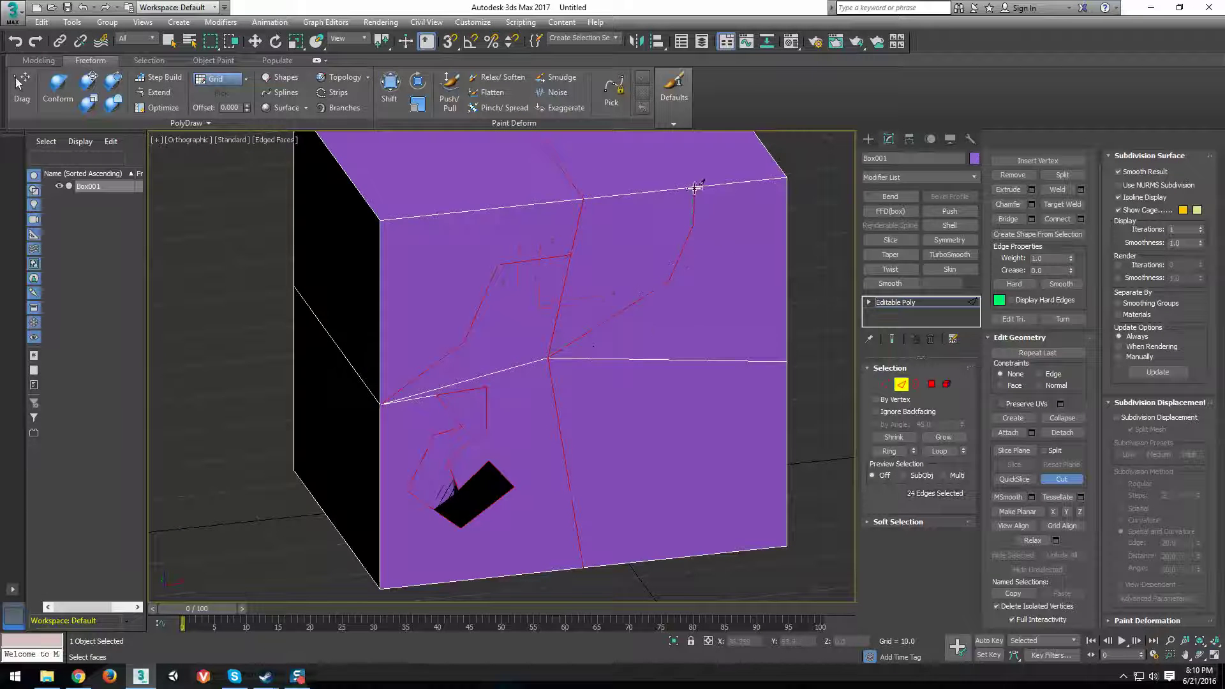
- Switch the viewport to Perspective and bring the cuts on the front face into close view
{"action": "middle_click_drag", "start_coordinate": [656, 331], "coordinate": [471, 271], "text": "alt"}
{"action": "middle_click_drag", "start_coordinate": [470, 271], "coordinate": [519, 401]}
{"action": "middle_click_drag", "start_coordinate": [580, 454], "coordinate": [623, 427]}
{"action": "key", "text": "p"}
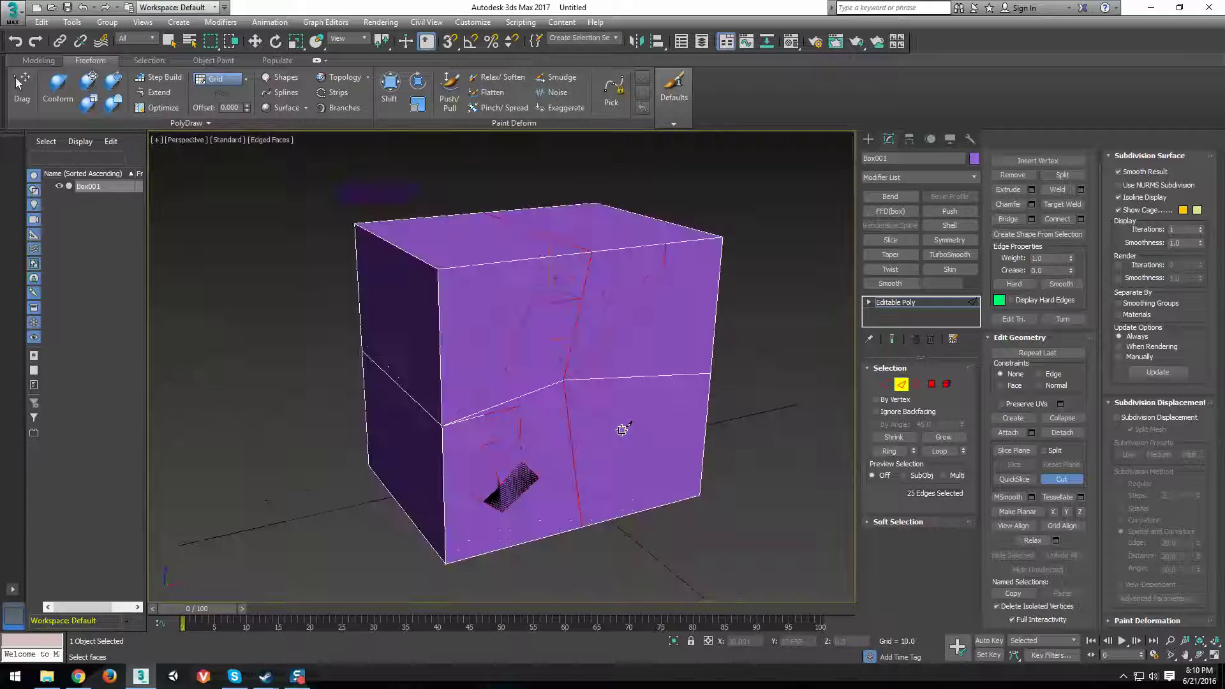
{"action": "middle_click_drag", "start_coordinate": [735, 436], "coordinate": [623, 429], "text": "alt"}
{"action": "scroll", "coordinate": [623, 429], "scroll_direction": "up", "scroll_amount": 4}
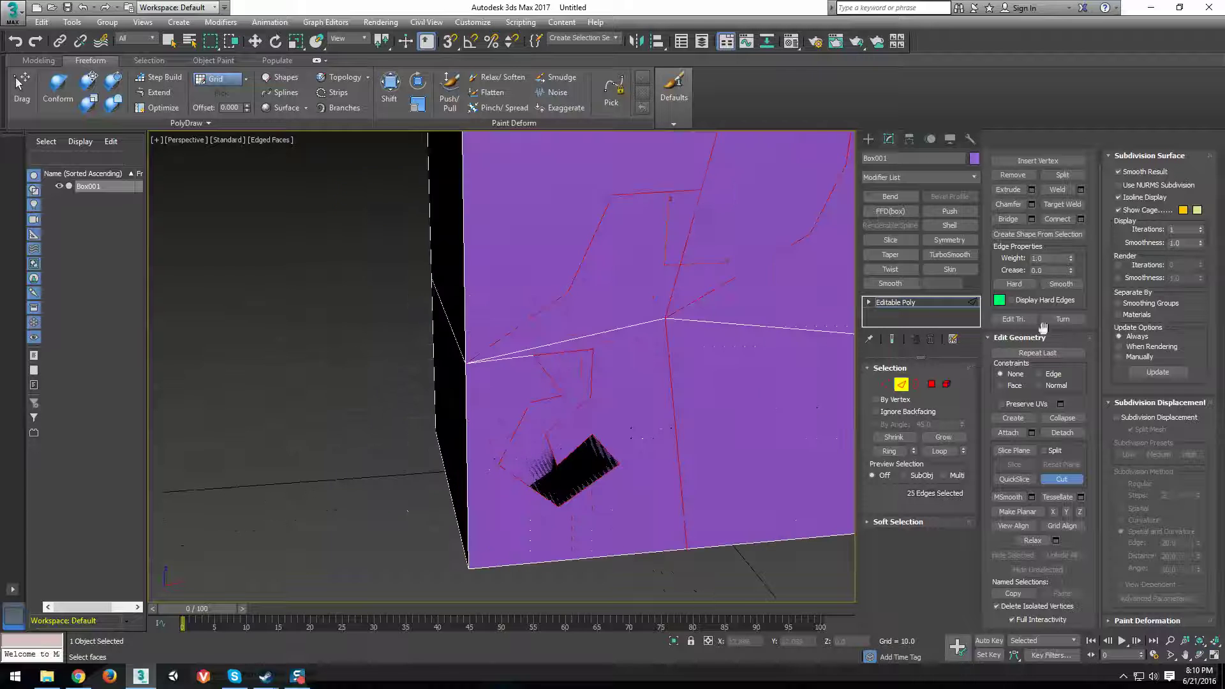
- At Vertex level, connect the lower bend vertex of the upper-left cut to the front face's centre vertex
{"action": "left_click", "coordinate": [885, 386]}
{"action": "middle_click_drag", "start_coordinate": [469, 407], "coordinate": [449, 432]}
{"action": "middle_click_drag", "start_coordinate": [650, 306], "coordinate": [633, 377]}
{"action": "key", "text": "w"}
{"action": "mouse_move", "coordinate": [538, 386]}
{"action": "middle_mouse_down", "text": "alt"}
{"action": "mouse_move", "coordinate": [527, 336]}
{"action": "mouse_move", "coordinate": [549, 359]}
{"action": "mouse_move", "coordinate": [535, 367]}
{"action": "middle_mouse_up", "text": "alt"}
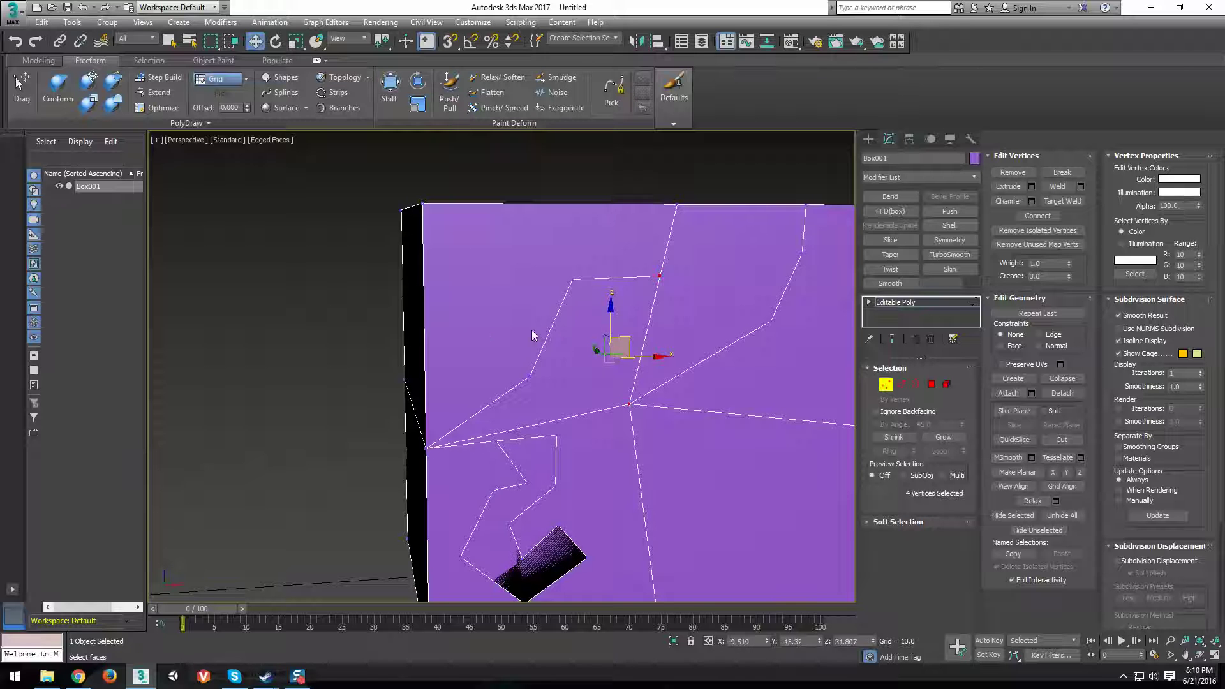
{"action": "left_click", "coordinate": [528, 377]}
{"action": "middle_click_drag", "start_coordinate": [530, 363], "coordinate": [614, 407], "text": "alt"}
{"action": "left_click", "coordinate": [634, 412], "text": "ctrl"}
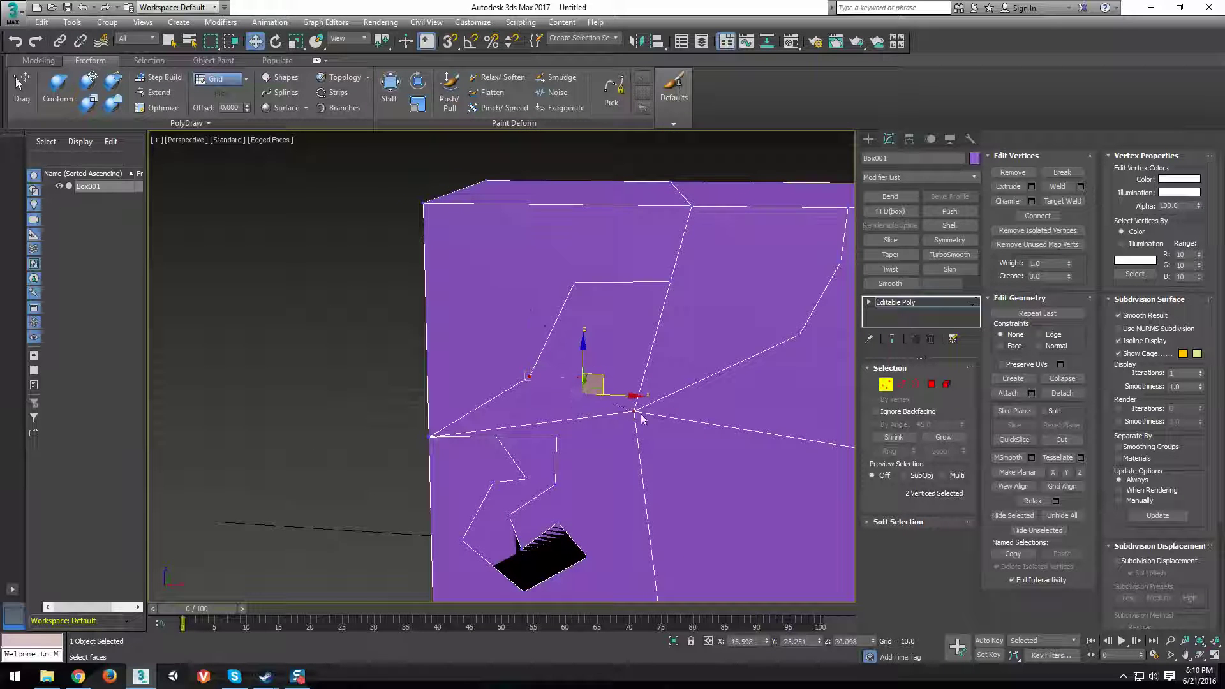
- Connect the same bend vertex to the front face's upper-left corner vertex
{"action": "left_click", "coordinate": [530, 375]}
{"action": "left_click", "coordinate": [424, 204], "text": "ctrl"}
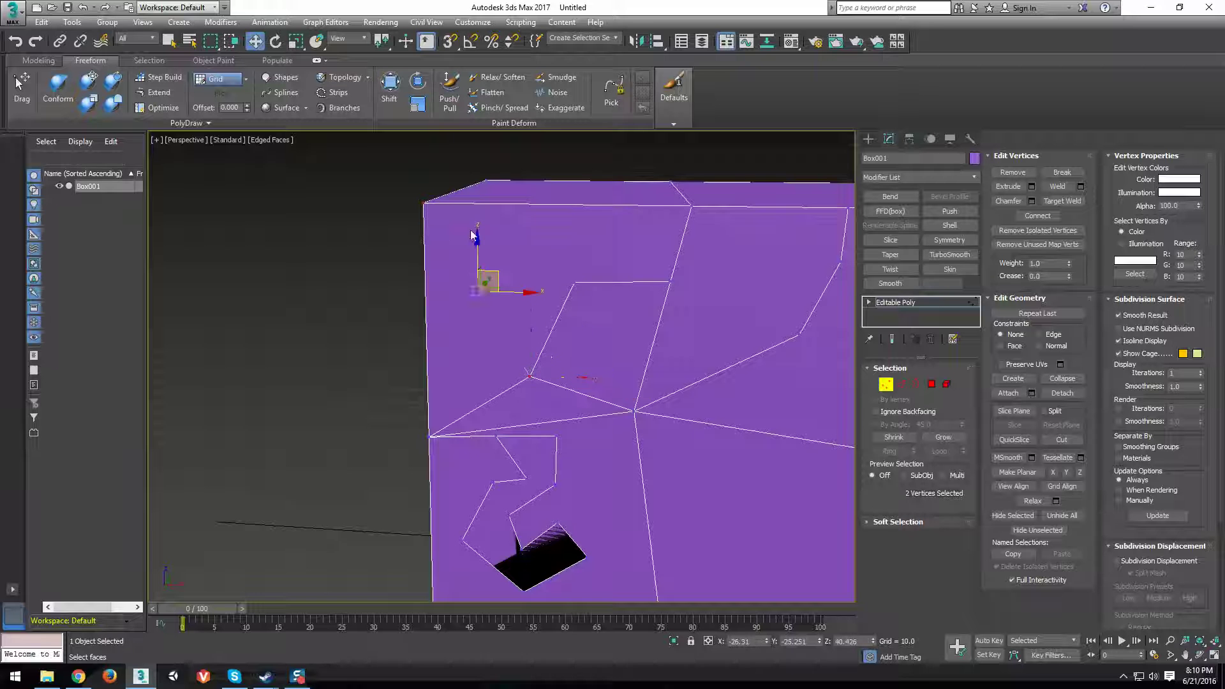
{"action": "key", "text": "ctrl+shift+e"}
{"action": "left_click", "coordinate": [575, 283]}
{"action": "middle_click_drag", "start_coordinate": [576, 282], "coordinate": [607, 355], "text": "alt"}
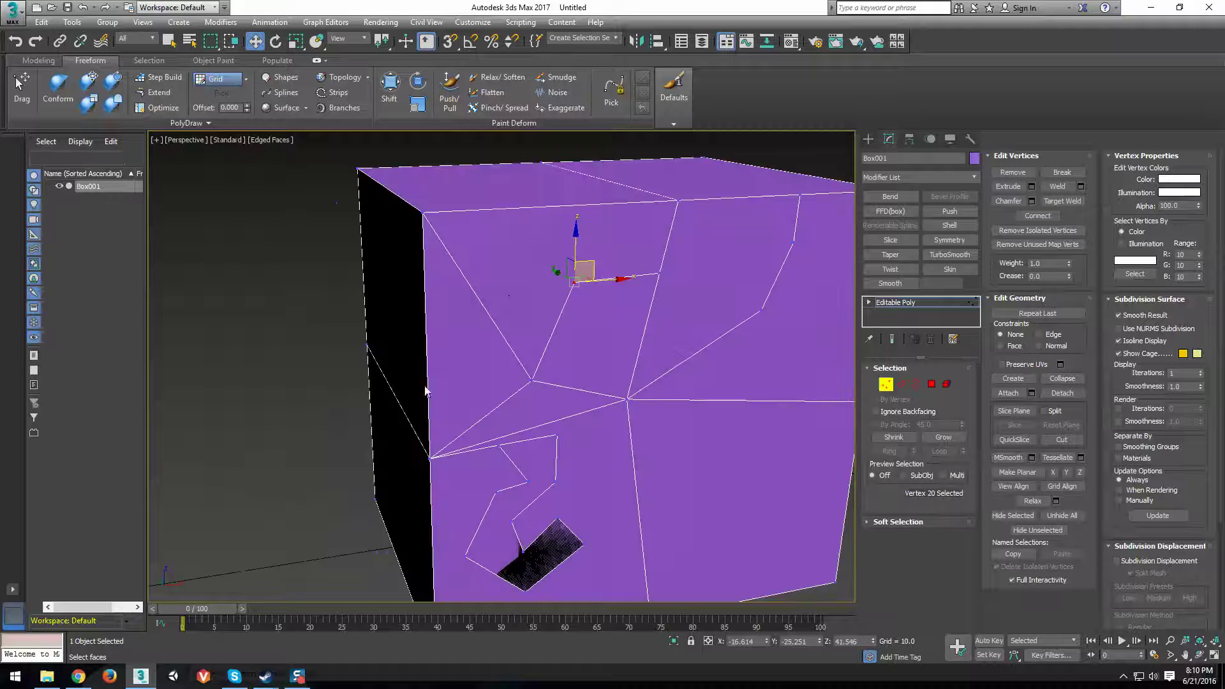
- Cut edges from the front face's left edge across the diagonal edge to a point near the top edge
{"action": "left_click", "coordinate": [901, 383]}
{"action": "left_click", "coordinate": [1061, 490]}
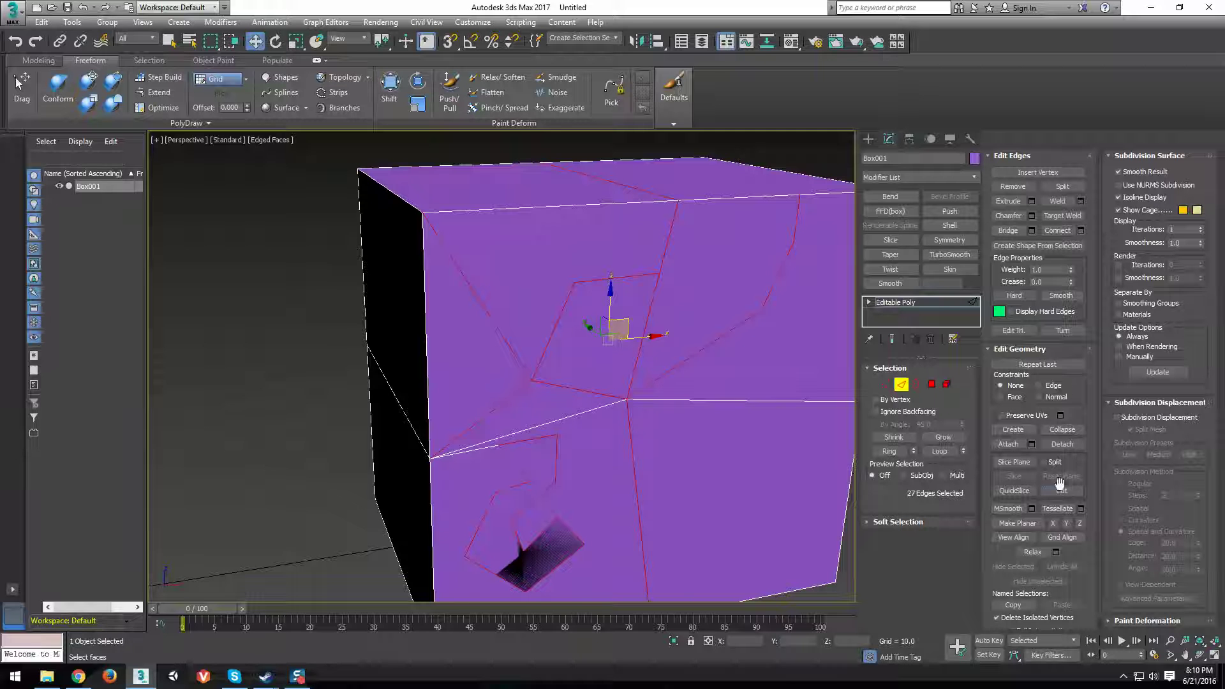
{"action": "left_click", "coordinate": [429, 347]}
{"action": "left_click", "coordinate": [480, 300]}
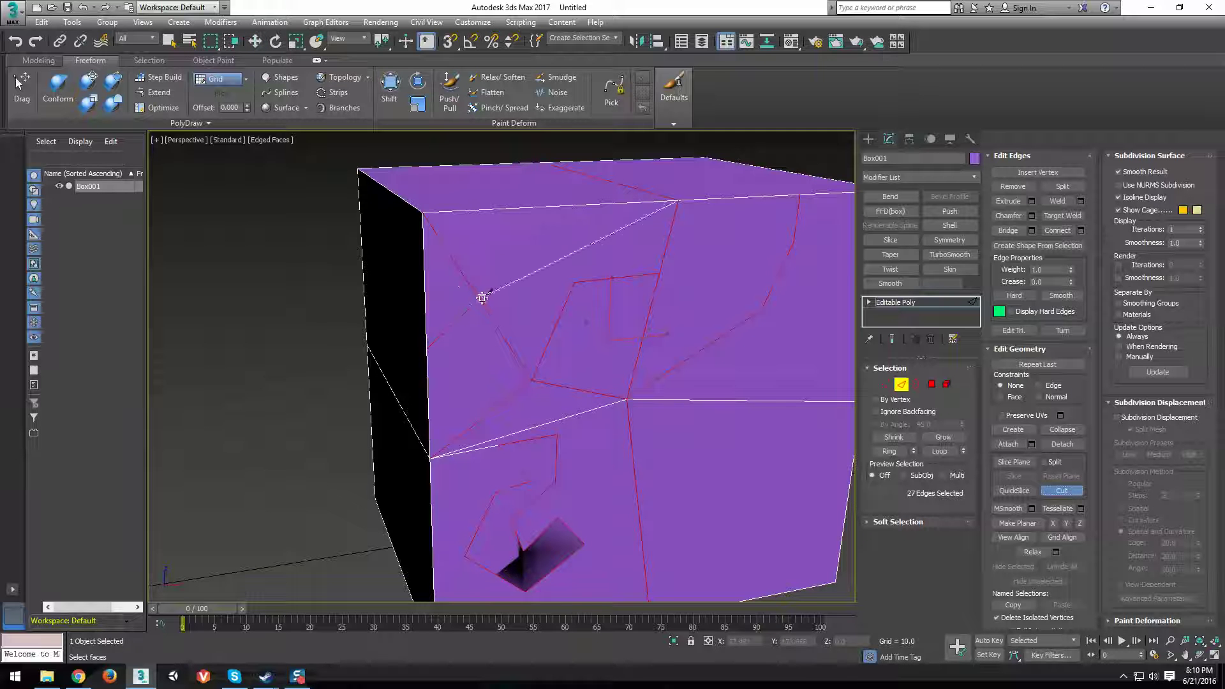
{"action": "left_click", "coordinate": [524, 224]}
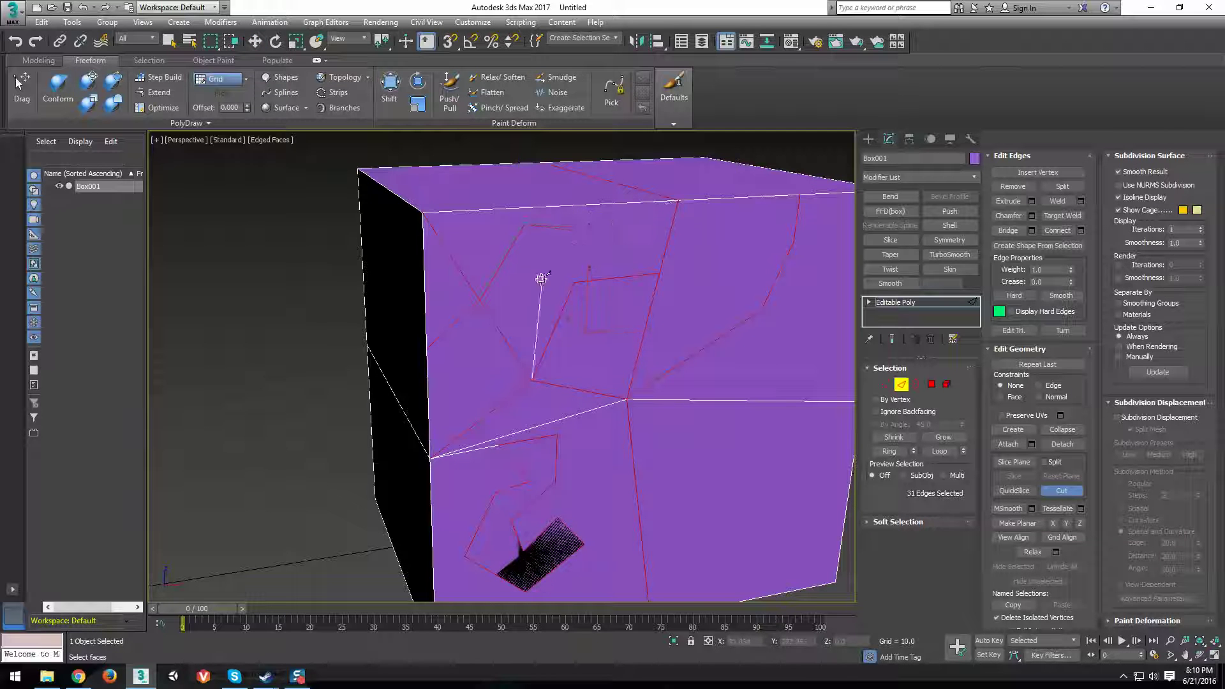
{"action": "right_click", "coordinate": [619, 212]}
- Undo the segments of the last cut in the upper-left quadrant
{"action": "middle_click_drag", "start_coordinate": [521, 282], "coordinate": [528, 289]}
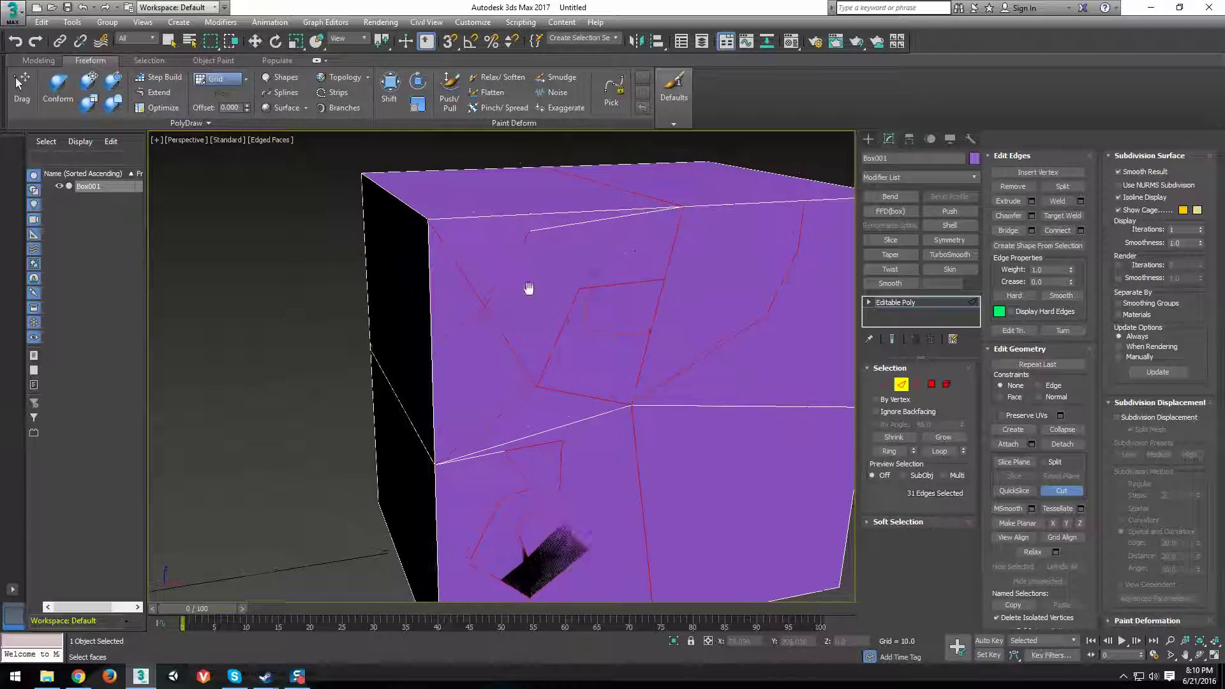
{"action": "key", "text": "ctrl+z"}
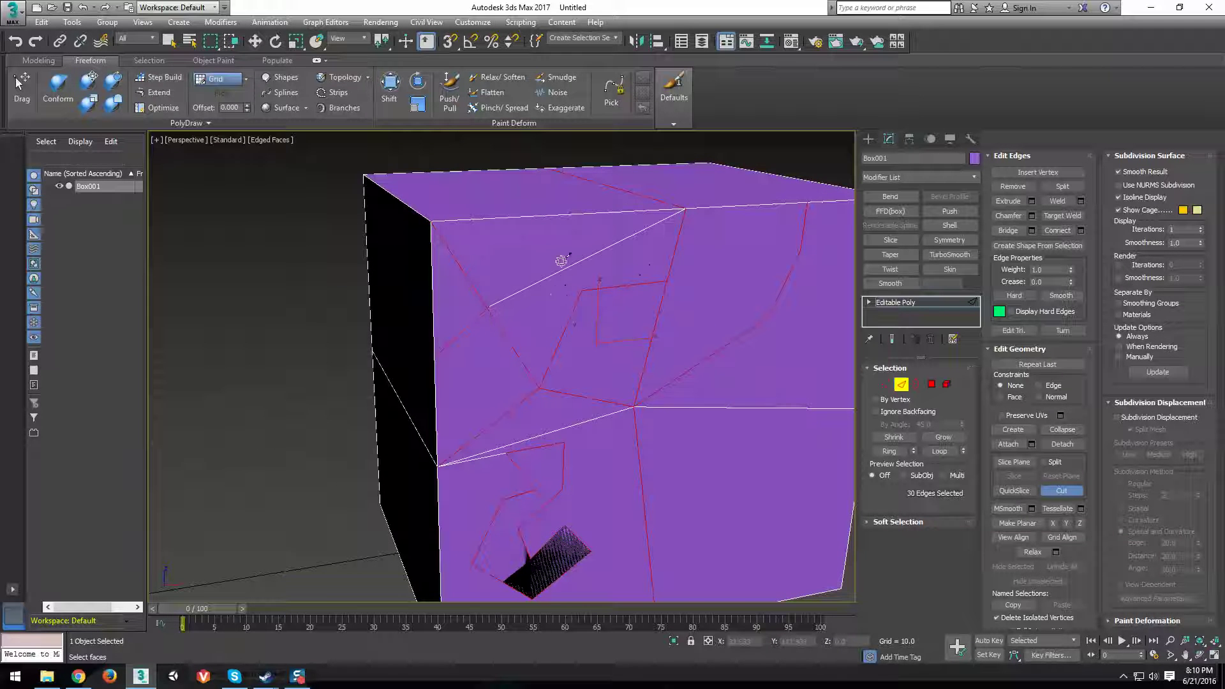
{"action": "middle_click_drag", "start_coordinate": [591, 360], "coordinate": [586, 359]}
{"action": "key", "text": "ctrl+z"}
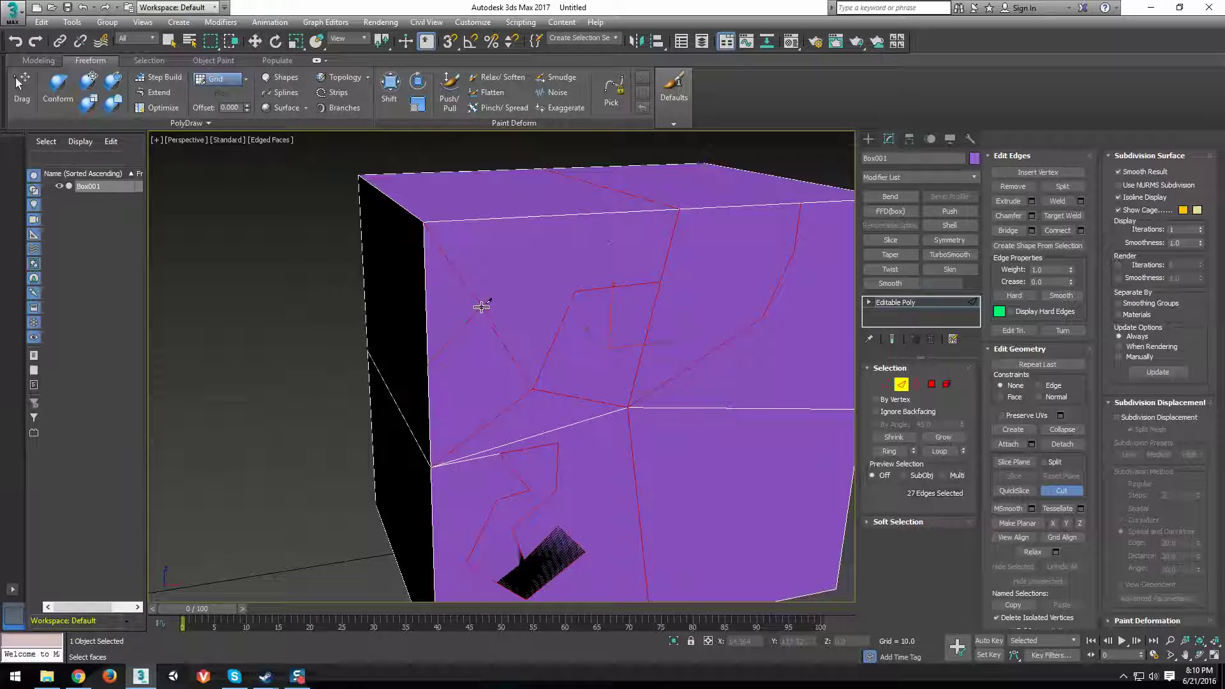
- Recut the path across the diagonal edge, ending at a new interior point below the upper-left quadrant's top edge
{"action": "left_click", "coordinate": [678, 208]}
{"action": "left_click", "coordinate": [545, 249]}
{"action": "middle_click_drag", "start_coordinate": [534, 298], "coordinate": [511, 311], "text": "alt"}
{"action": "scroll", "coordinate": [554, 314], "scroll_direction": "up", "scroll_amount": 4}
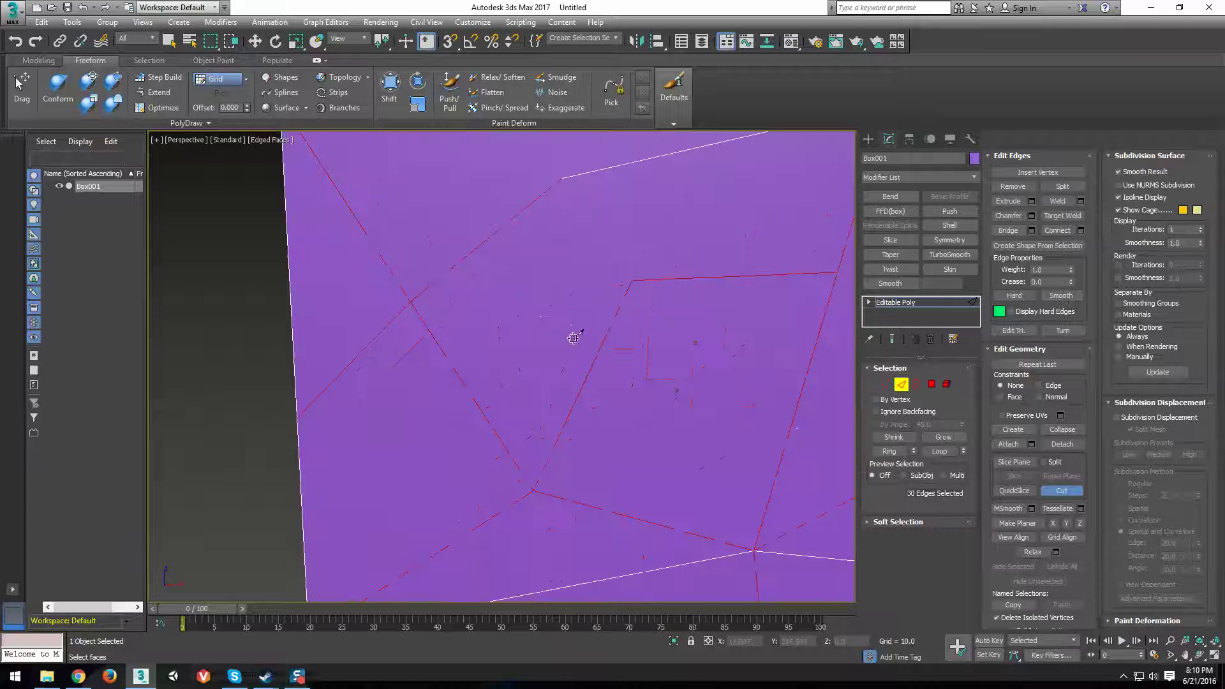
- At Vertex level, connect the cut's new end vertex to the neighbouring bend vertex and to the upper-left corner vertex
{"action": "left_click", "coordinate": [886, 384]}
{"action": "scroll", "coordinate": [587, 359], "scroll_direction": "down", "scroll_amount": 2}
{"action": "key", "text": "ctrl+shift+e"}
{"action": "left_click_drag", "start_coordinate": [629, 331], "coordinate": [527, 264]}
{"action": "left_click_drag", "start_coordinate": [368, 182], "coordinate": [340, 220], "text": "ctrl"}
{"action": "key", "text": "ctrl+shift+e"}
- Move the upper-left quadrant's interior vertices to reshape the surrounding polygons
{"action": "middle_click_drag", "start_coordinate": [487, 453], "coordinate": [555, 374], "text": "alt"}
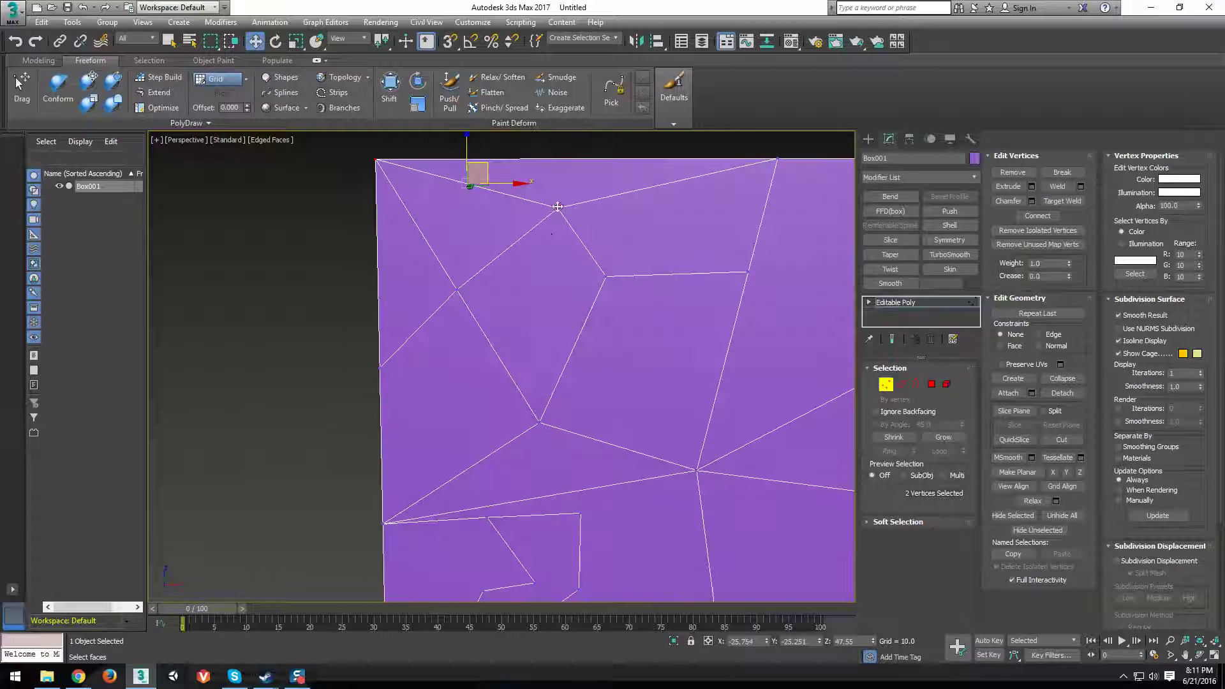
{"action": "left_click_drag", "start_coordinate": [537, 231], "coordinate": [551, 182]}
{"action": "left_click_drag", "start_coordinate": [599, 298], "coordinate": [629, 283]}
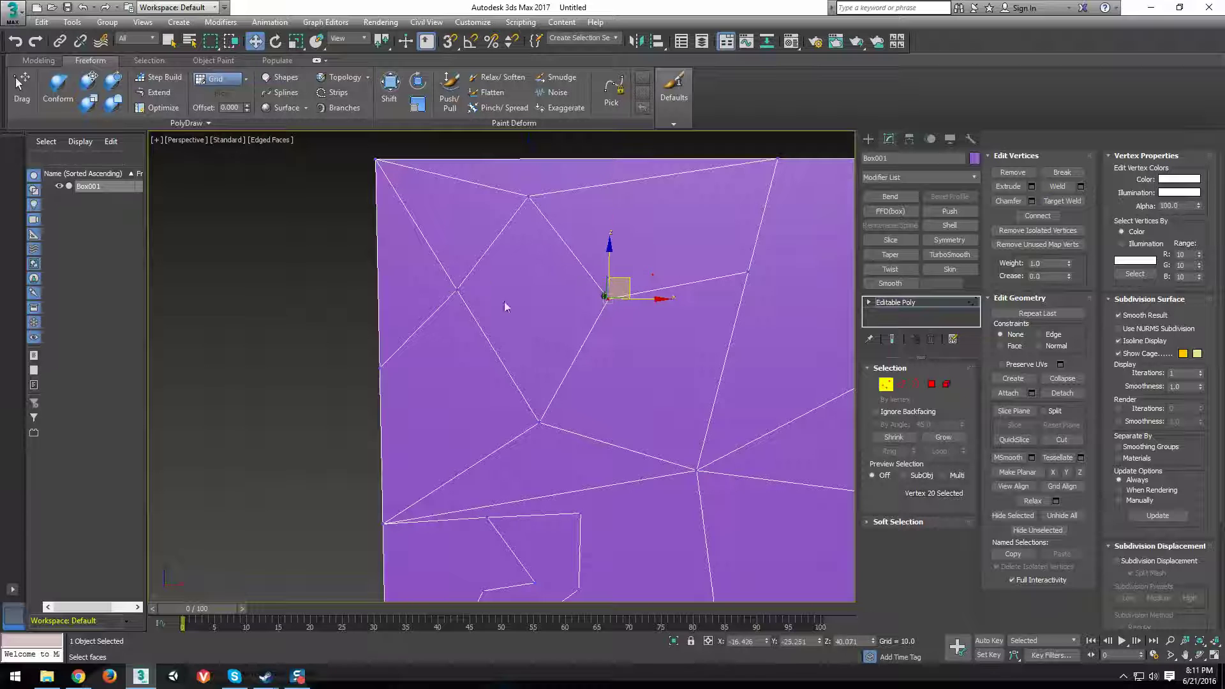
{"action": "left_click_drag", "start_coordinate": [469, 280], "coordinate": [430, 358]}
{"action": "mouse_move", "coordinate": [506, 377]}
{"action": "middle_mouse_down", "text": "alt"}
{"action": "mouse_move", "coordinate": [530, 385]}
{"action": "mouse_move", "coordinate": [522, 371]}
{"action": "middle_mouse_up", "text": "alt"}
{"action": "left_click_drag", "start_coordinate": [480, 273], "coordinate": [499, 293]}
{"action": "middle_click_drag", "start_coordinate": [485, 331], "coordinate": [518, 324], "text": "alt"}
- Examine the front face's centre junction up close, selecting each of the near-coincident vertices there in turn
{"action": "middle_click_drag", "start_coordinate": [622, 329], "coordinate": [640, 358], "text": "alt"}
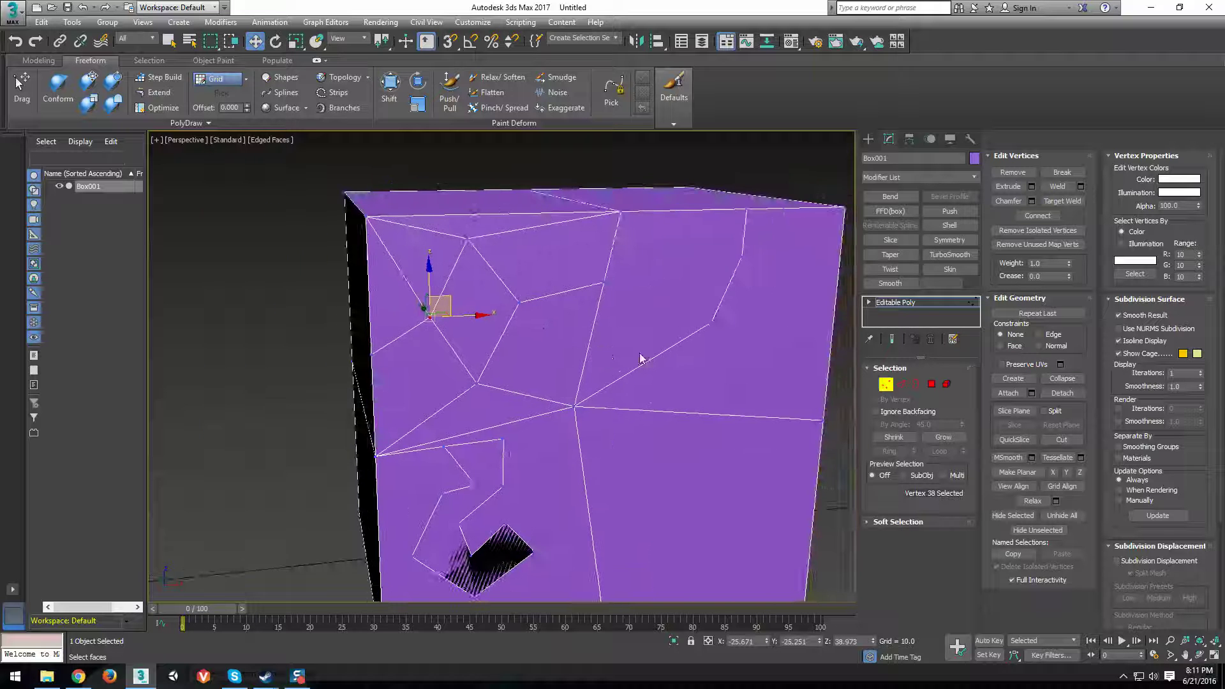
{"action": "scroll", "coordinate": [732, 347], "scroll_direction": "up", "scroll_amount": 5}
{"action": "scroll", "coordinate": [519, 347], "scroll_direction": "up", "scroll_amount": 3}
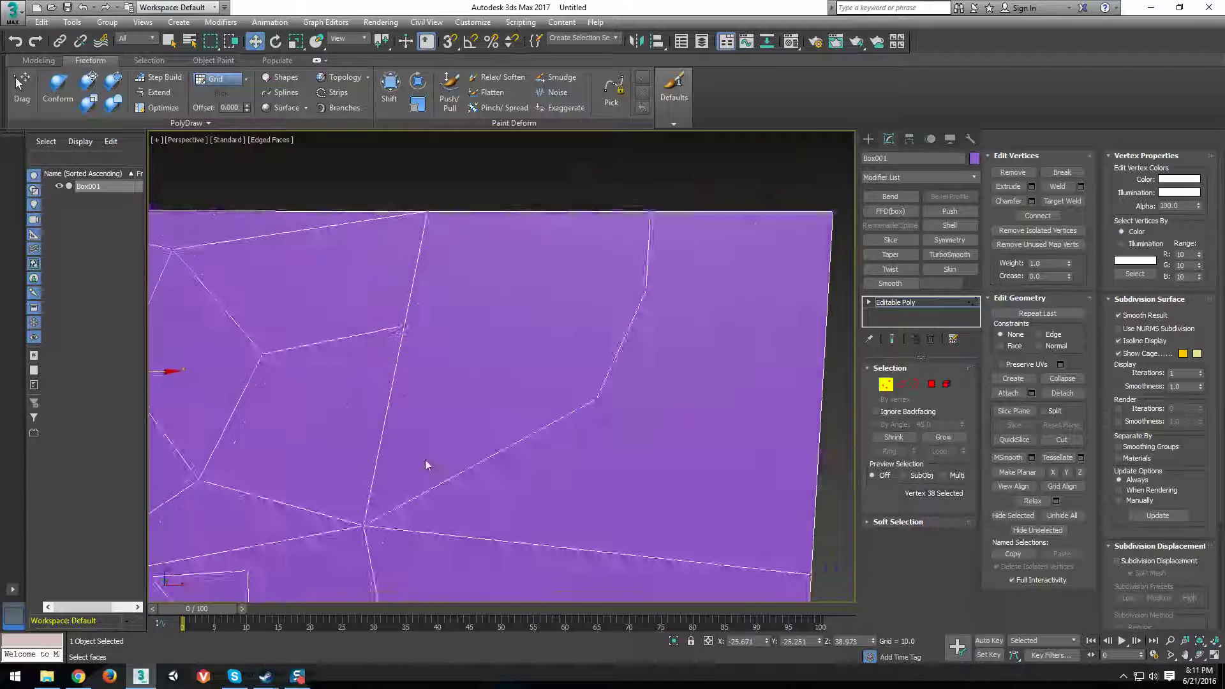
{"action": "scroll", "coordinate": [508, 301], "scroll_direction": "up", "scroll_amount": 3}
{"action": "scroll", "coordinate": [392, 191], "scroll_direction": "up", "scroll_amount": 2}
{"action": "scroll", "coordinate": [413, 335], "scroll_direction": "up", "scroll_amount": 3}
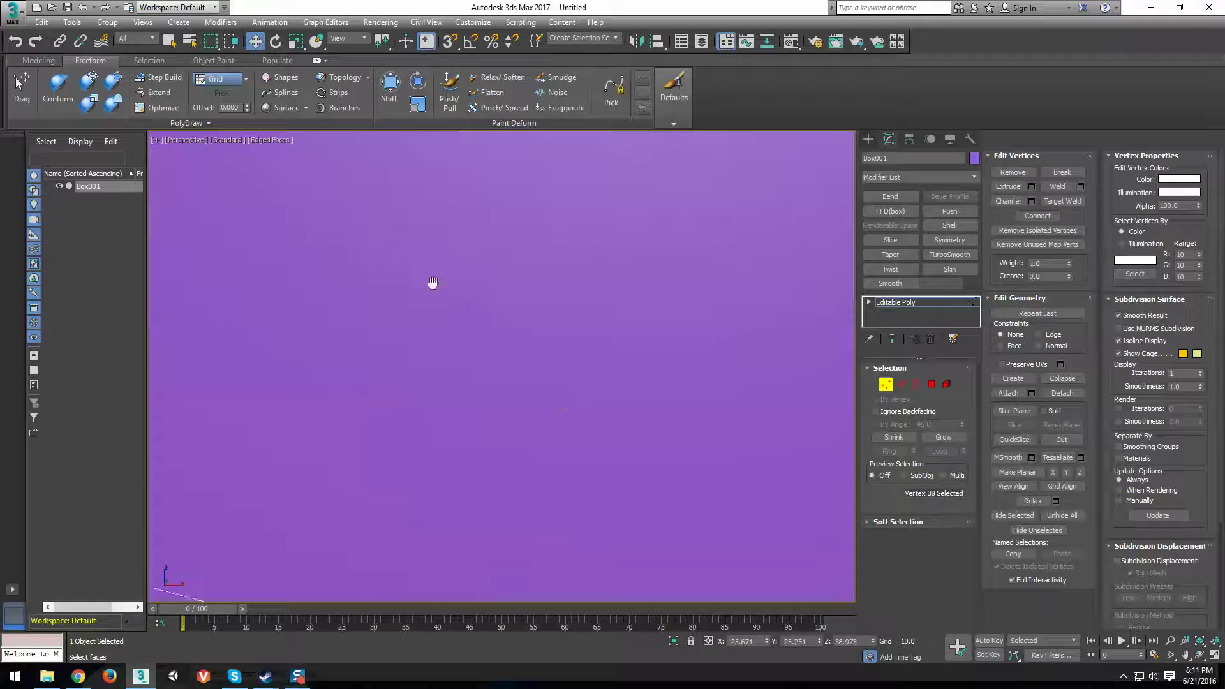
{"action": "scroll", "coordinate": [535, 389], "scroll_direction": "down", "scroll_amount": 3}
{"action": "scroll", "coordinate": [262, 356], "scroll_direction": "down", "scroll_amount": 3}
{"action": "middle_click_drag", "start_coordinate": [307, 369], "coordinate": [362, 389]}
{"action": "scroll", "coordinate": [358, 369], "scroll_direction": "down", "scroll_amount": 2}
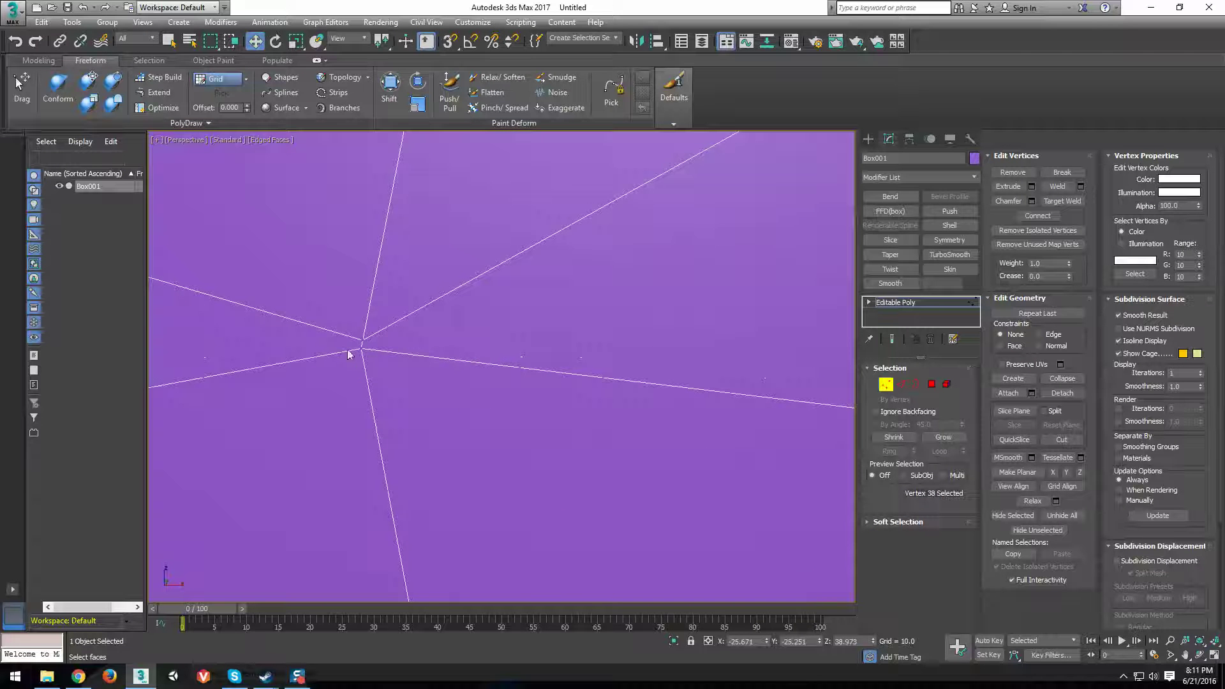
{"action": "left_click", "coordinate": [362, 341]}
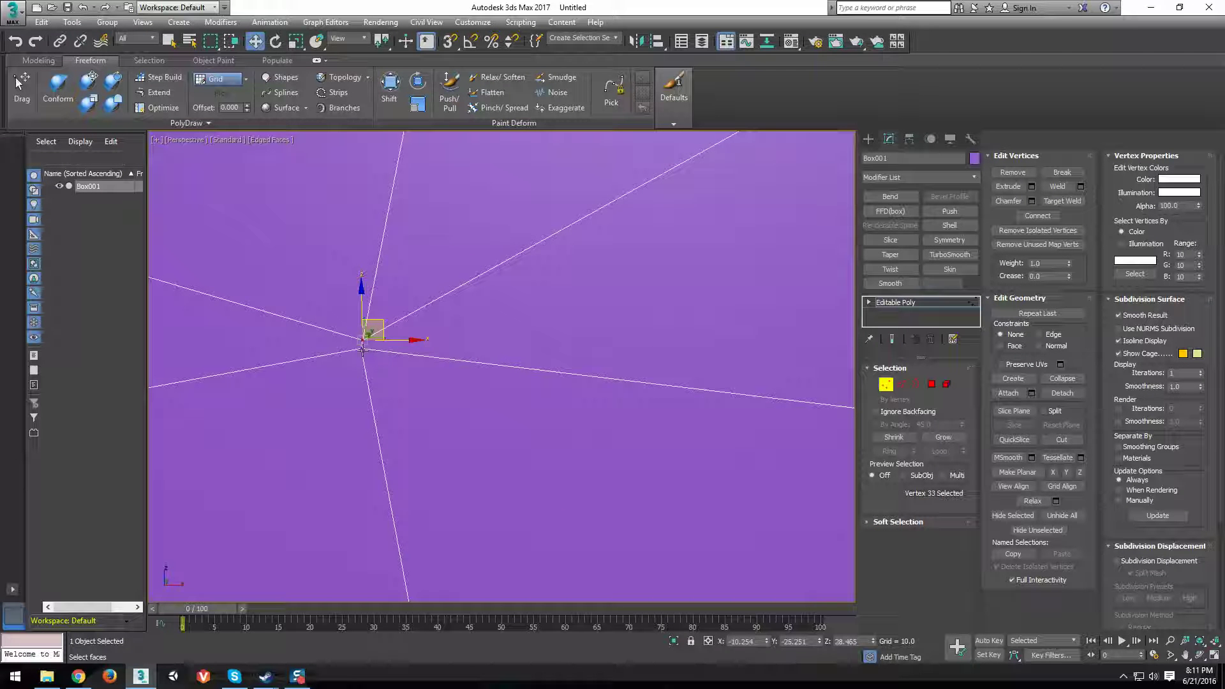
{"action": "left_click", "coordinate": [363, 345]}
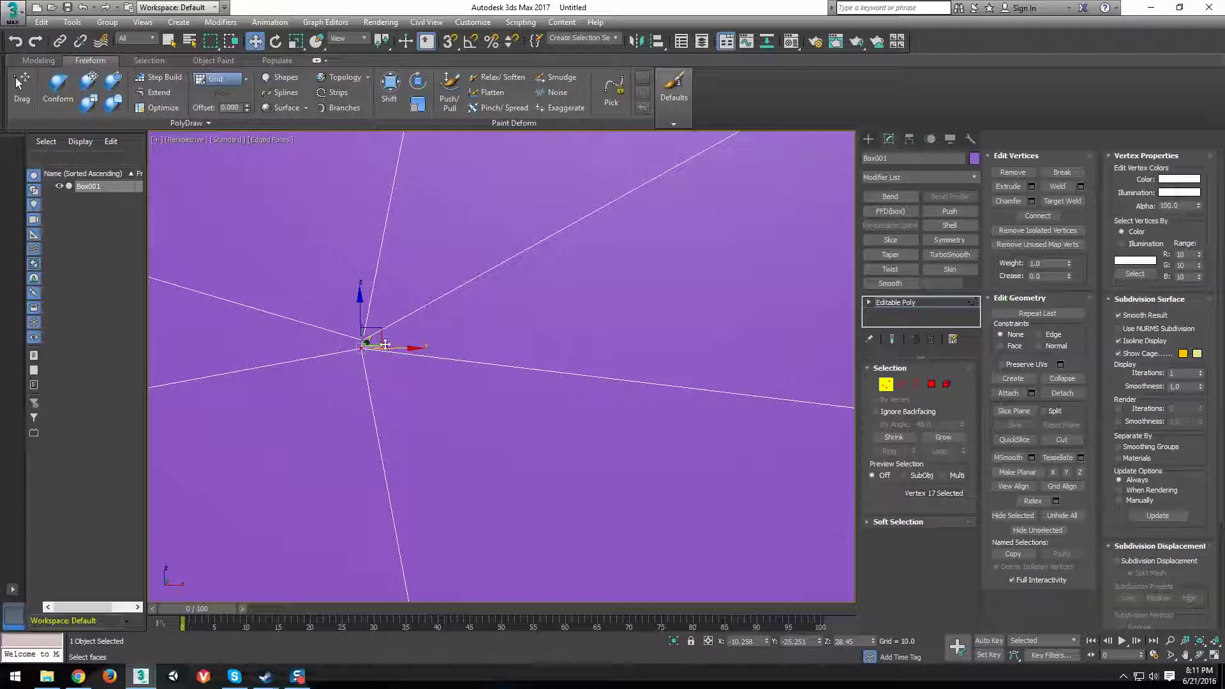
- Select both near-coincident vertices at the front face's centre junction and weld them together
{"action": "scroll", "coordinate": [483, 345], "scroll_direction": "down", "scroll_amount": 5}
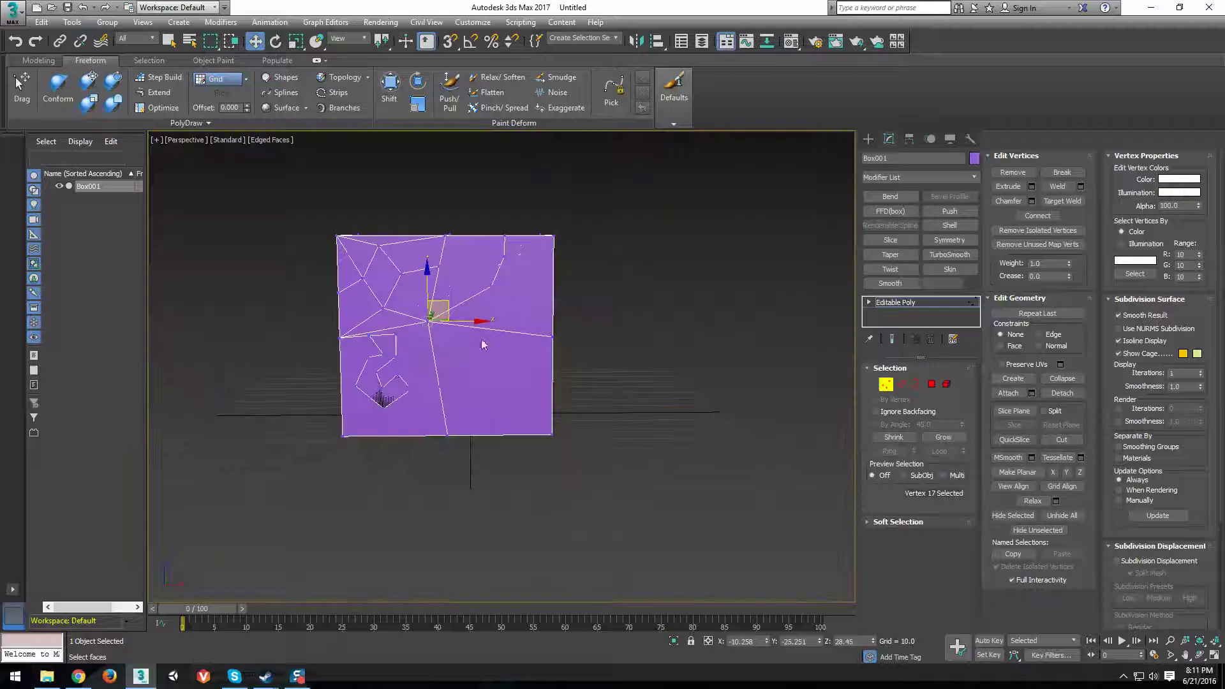
{"action": "left_click", "coordinate": [495, 317]}
{"action": "scroll", "coordinate": [495, 317], "scroll_direction": "up", "scroll_amount": 5}
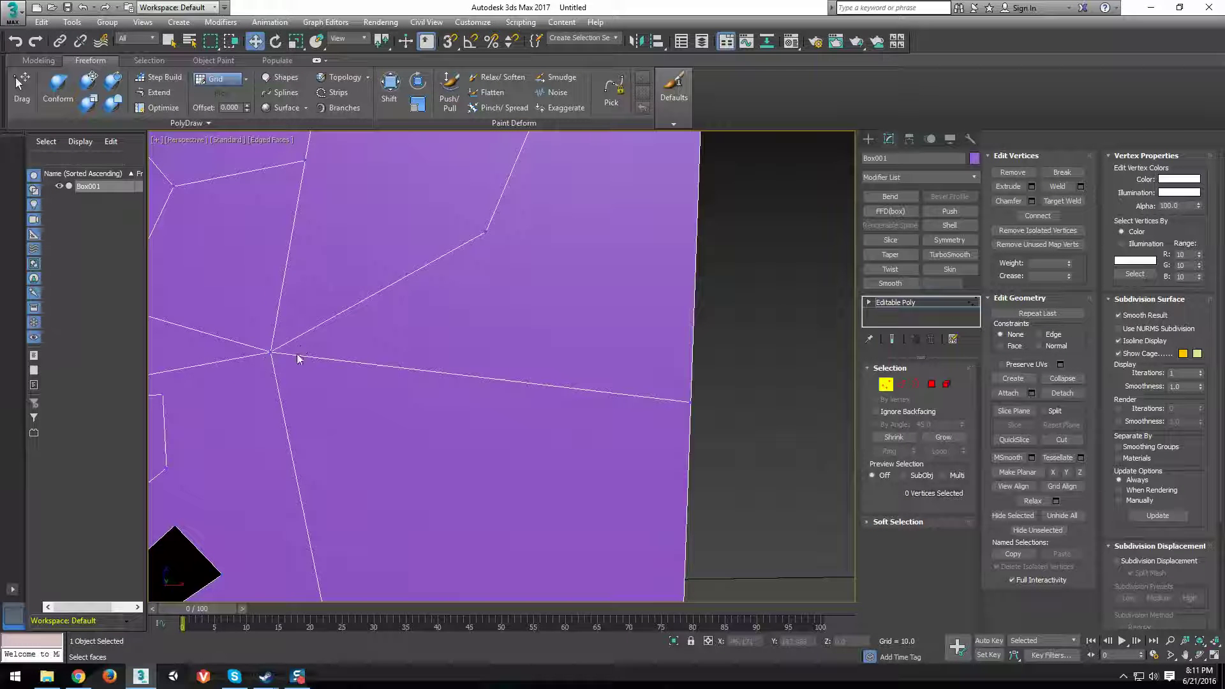
{"action": "left_click_drag", "start_coordinate": [292, 329], "coordinate": [237, 398]}
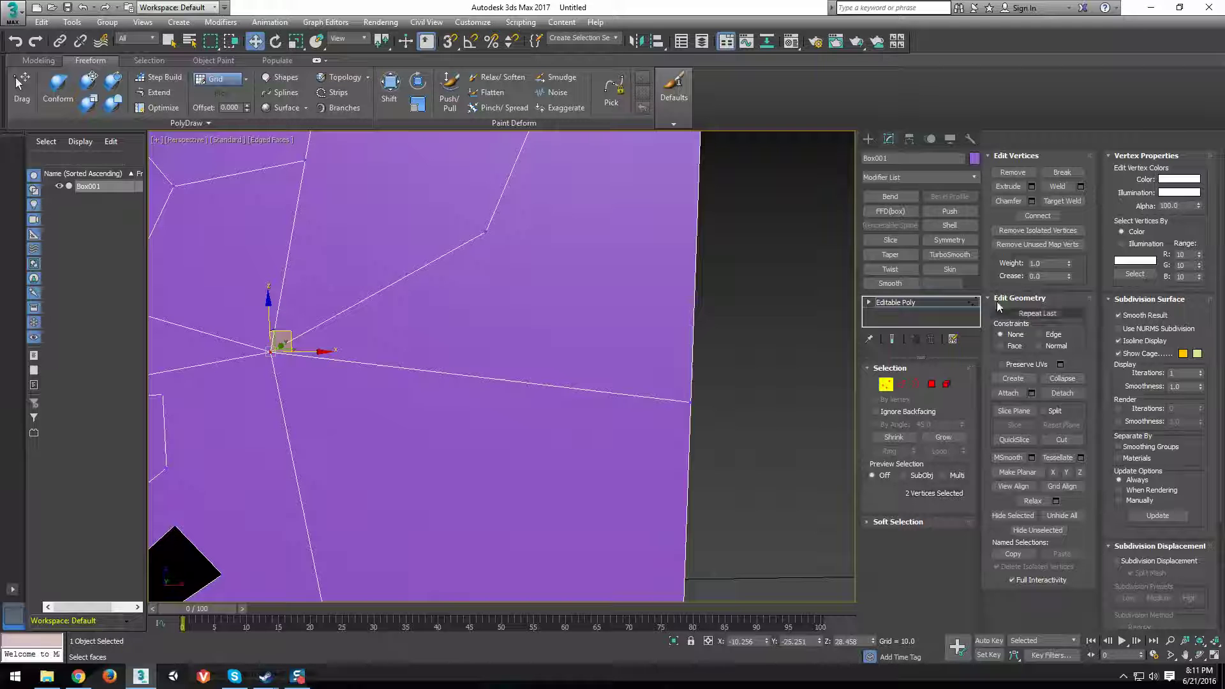
{"action": "left_click", "coordinate": [1055, 193]}
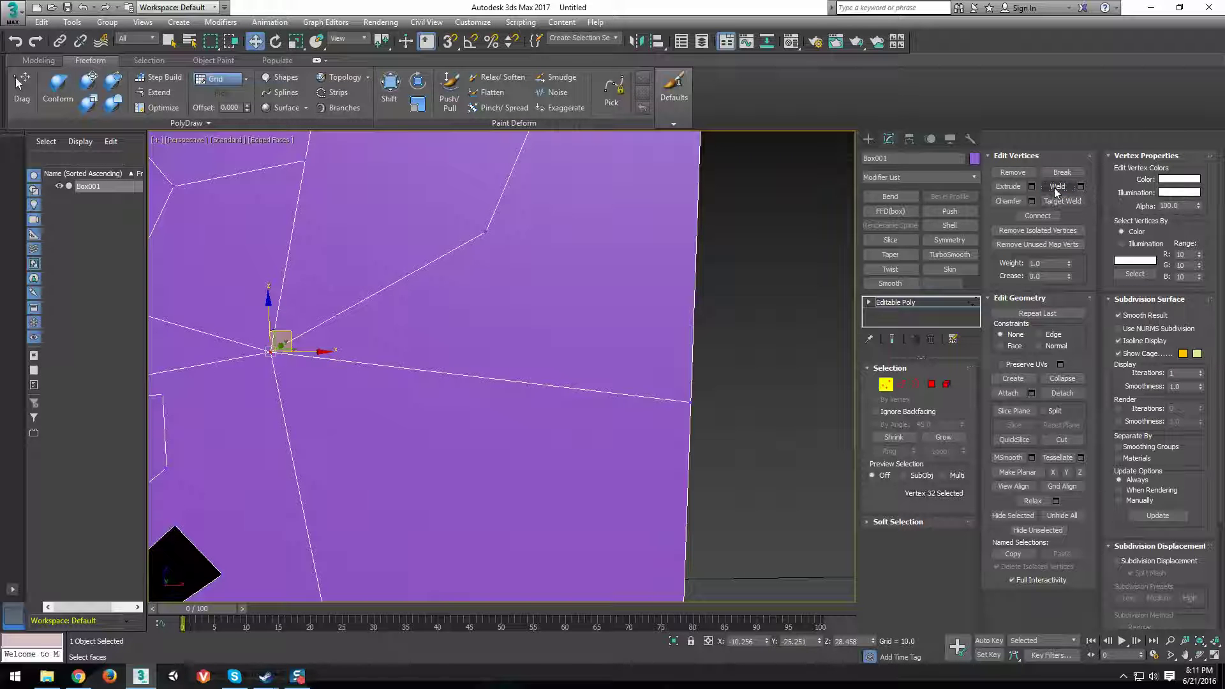
{"action": "middle_click_drag", "start_coordinate": [498, 385], "coordinate": [564, 364]}
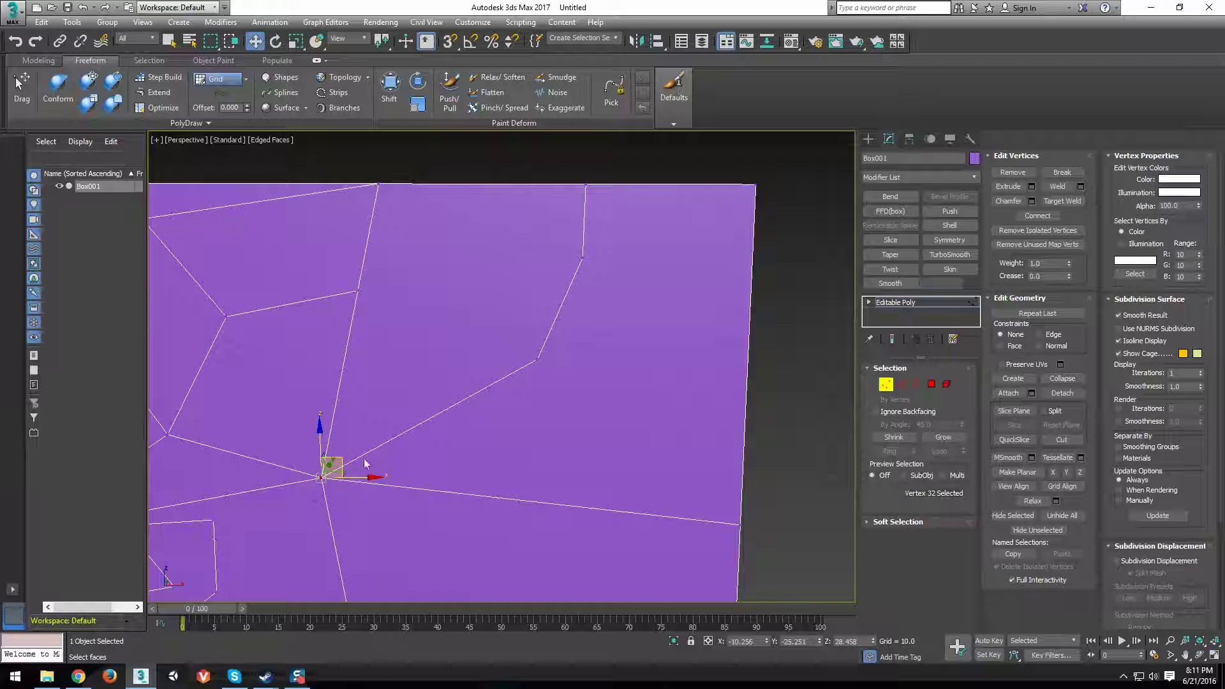
- Examine the black shading artifact around the zigzag cut in the front face's lower-left quadrant, selecting the cut's inner vertex
{"action": "middle_click_drag", "start_coordinate": [481, 463], "coordinate": [547, 398]}
{"action": "scroll", "coordinate": [542, 393], "scroll_direction": "down", "scroll_amount": 5}
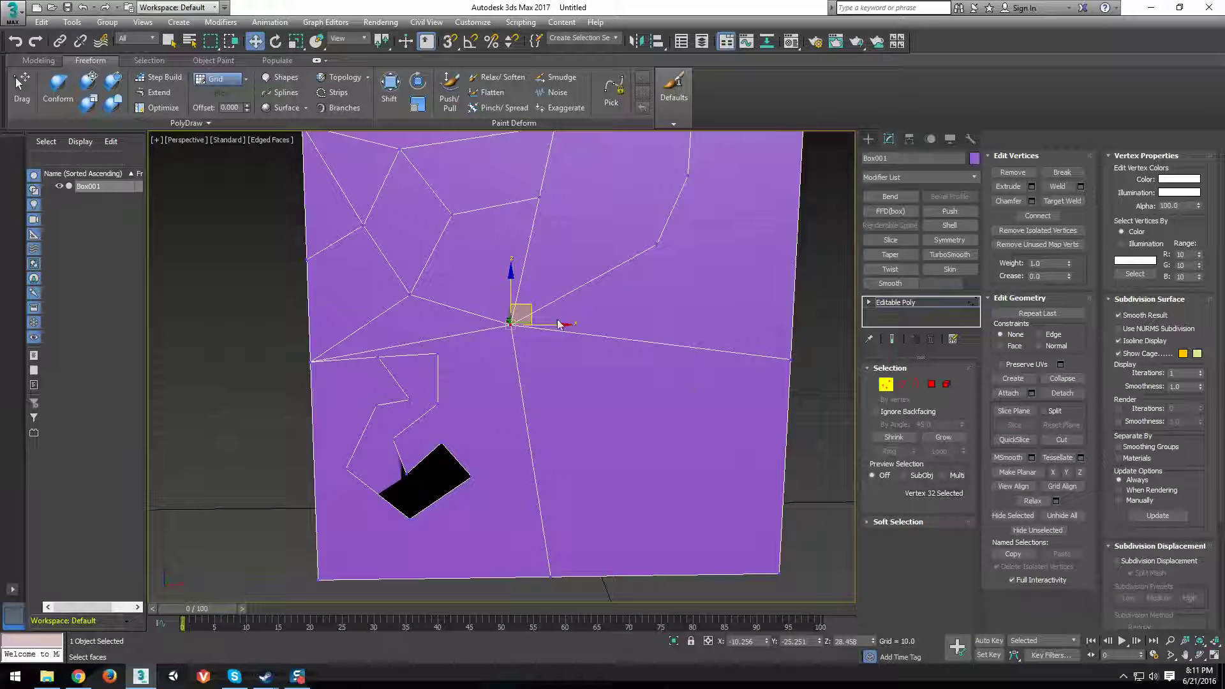
{"action": "middle_click_drag", "start_coordinate": [646, 335], "coordinate": [635, 367]}
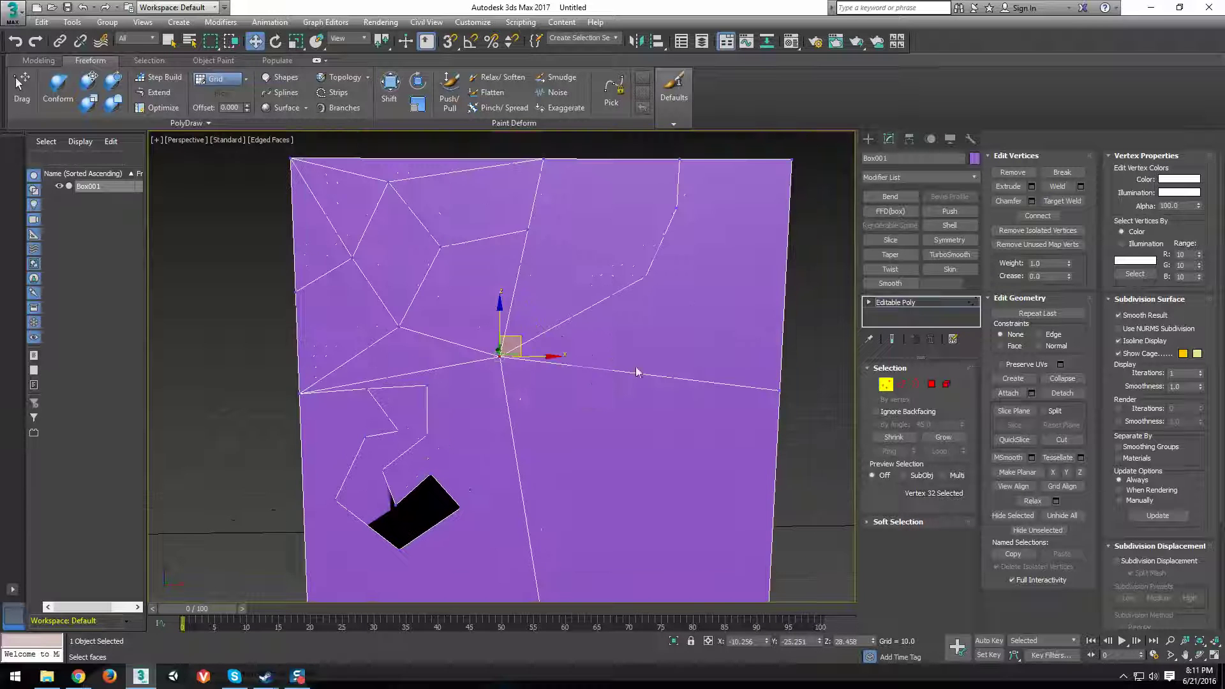
{"action": "left_click", "coordinate": [816, 335]}
{"action": "middle_click_drag", "start_coordinate": [521, 461], "coordinate": [618, 334]}
{"action": "scroll", "coordinate": [541, 344], "scroll_direction": "up", "scroll_amount": 4}
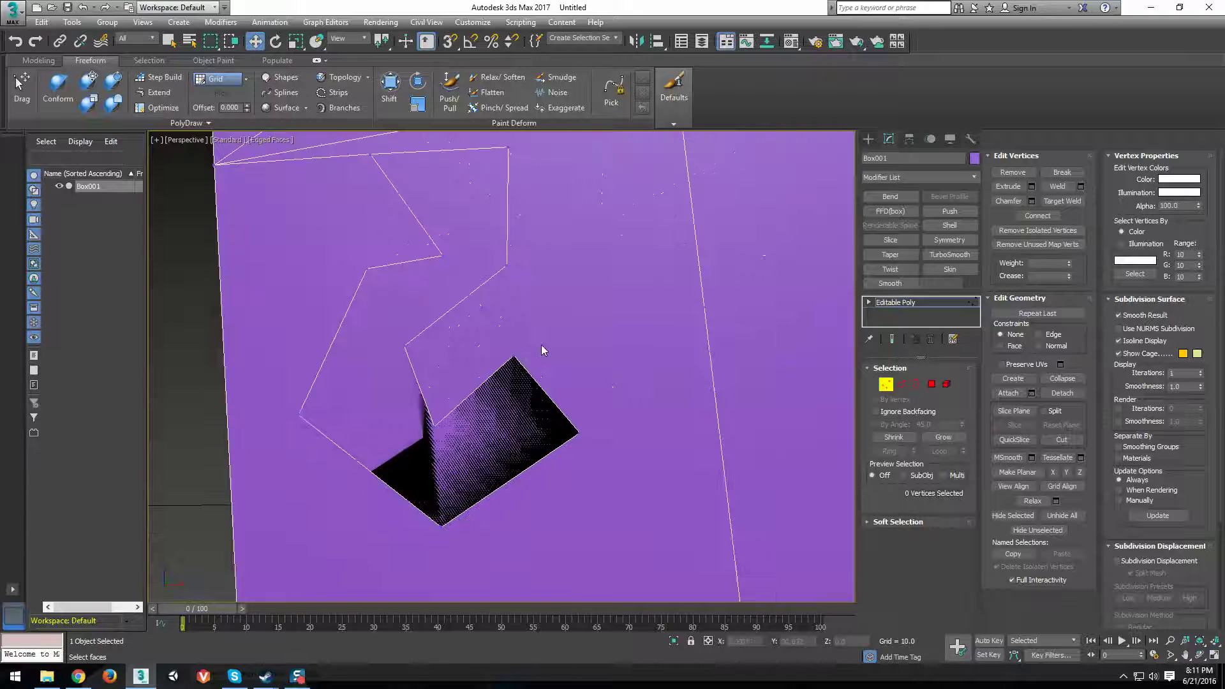
{"action": "scroll", "coordinate": [557, 339], "scroll_direction": "down", "scroll_amount": 2}
{"action": "middle_click_drag", "start_coordinate": [466, 413], "coordinate": [497, 349]}
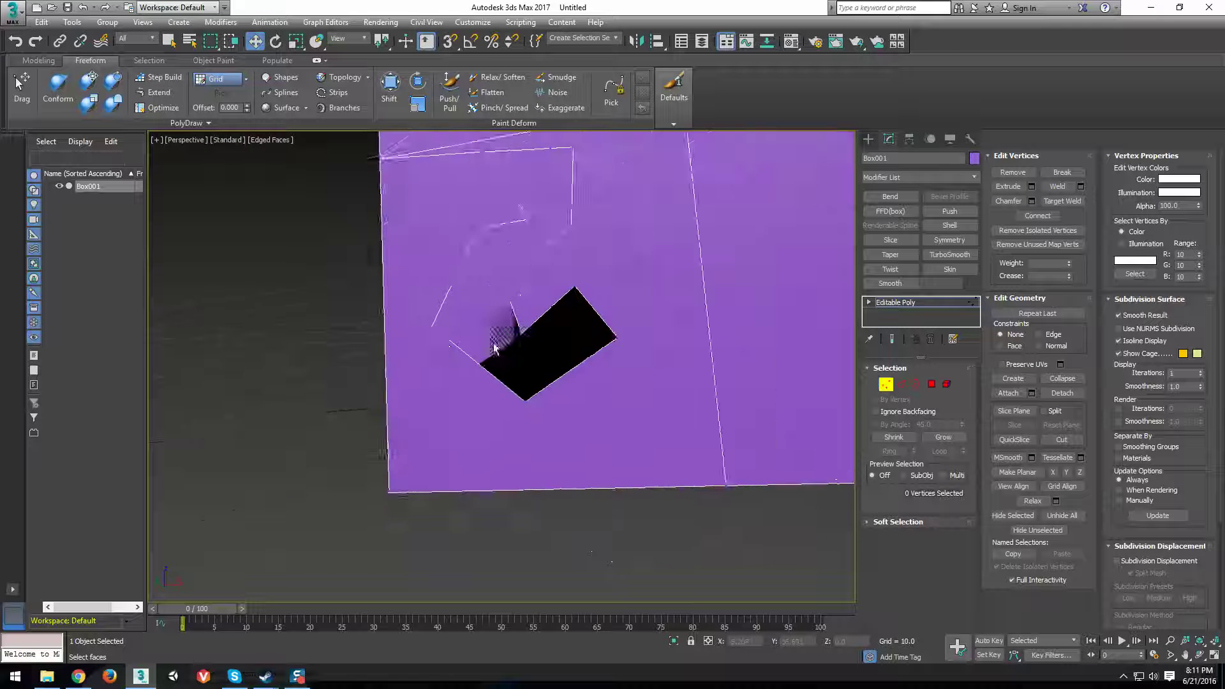
{"action": "mouse_move", "coordinate": [514, 299]}
{"action": "middle_mouse_down"}
{"action": "mouse_move", "coordinate": [480, 358]}
{"action": "mouse_move", "coordinate": [508, 375]}
{"action": "mouse_move", "coordinate": [492, 349]}
{"action": "mouse_move", "coordinate": [500, 374]}
{"action": "mouse_move", "coordinate": [501, 315]}
{"action": "middle_mouse_up"}
{"action": "left_click", "coordinate": [464, 344]}
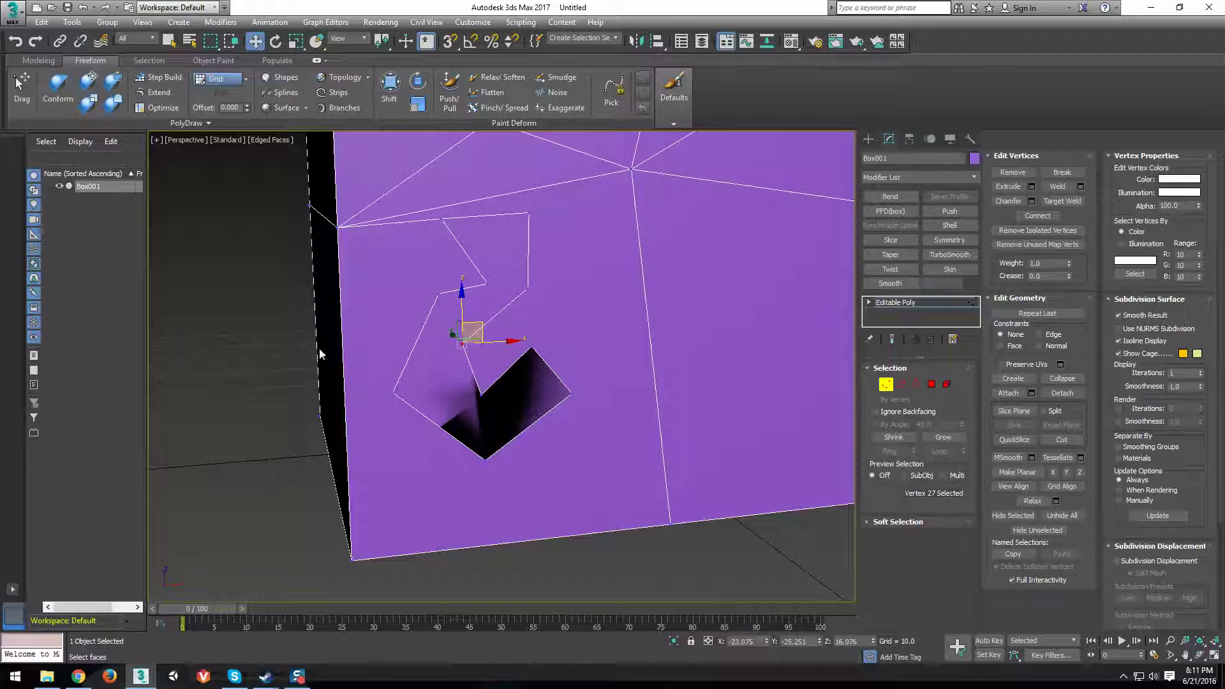
- Inspect the extent of the polygon surrounding the zigzag cut by selecting it at Polygon level
{"action": "middle_click_drag", "start_coordinate": [417, 342], "coordinate": [484, 225], "text": "alt"}
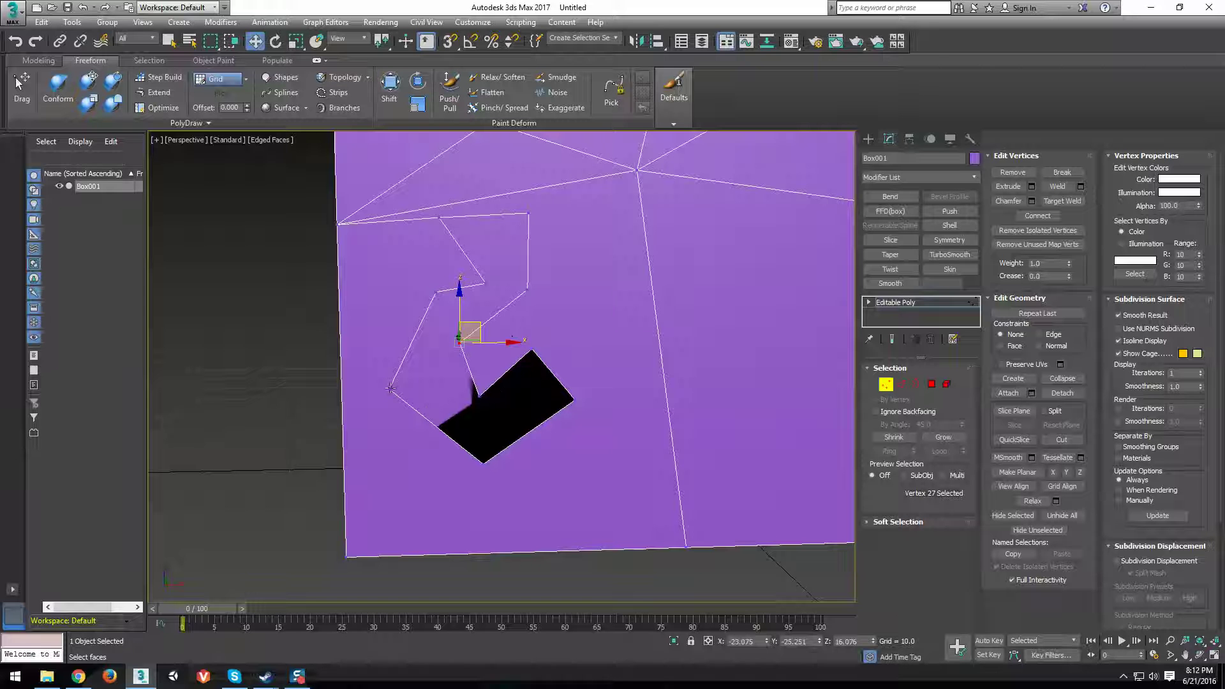
{"action": "scroll", "coordinate": [495, 422], "scroll_direction": "up", "scroll_amount": 4}
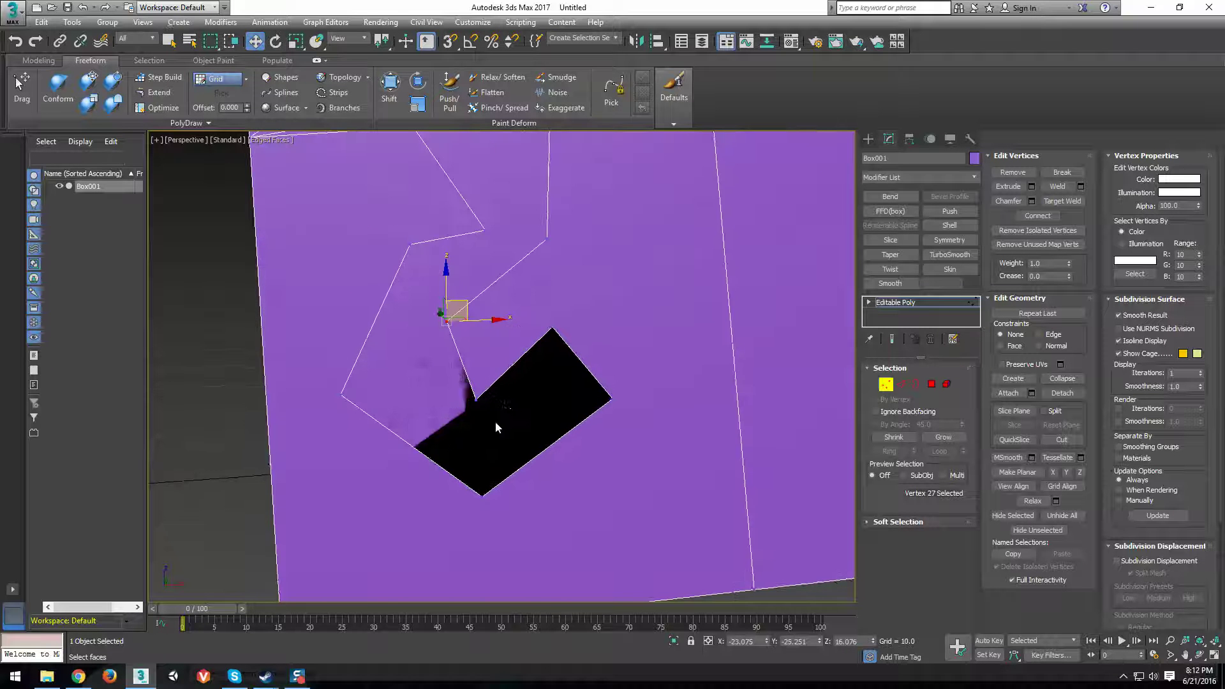
{"action": "scroll", "coordinate": [455, 320], "scroll_direction": "down", "scroll_amount": 3}
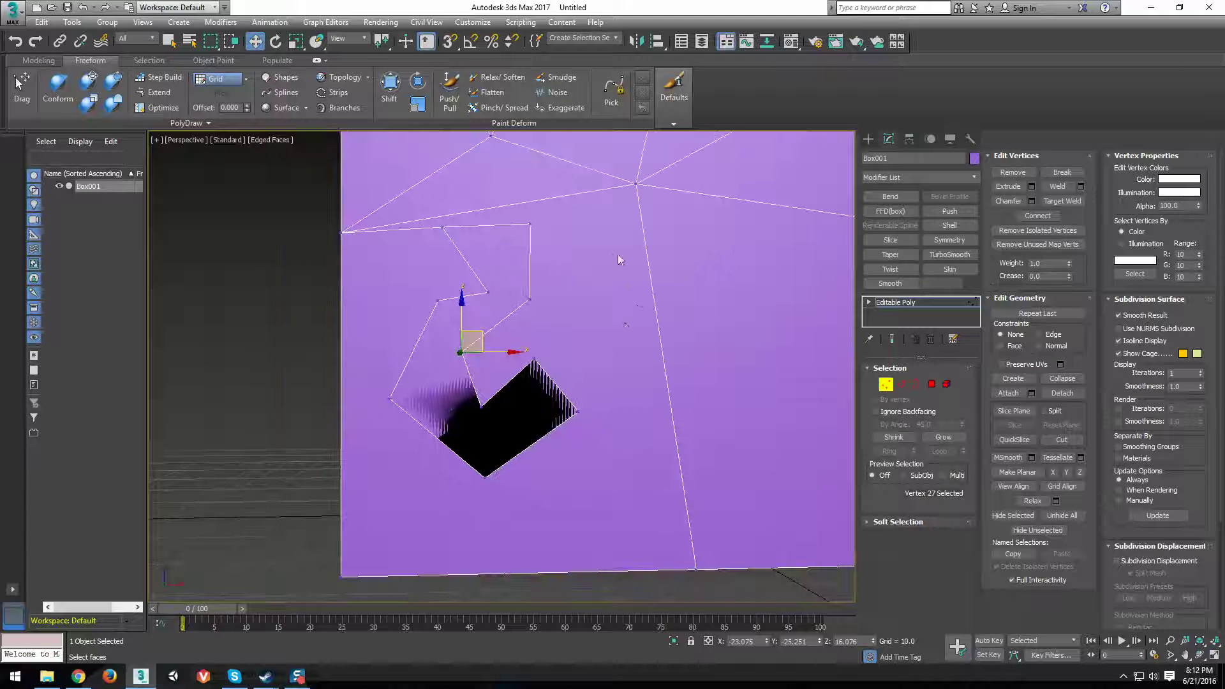
{"action": "key", "text": "4"}
{"action": "left_click", "coordinate": [416, 337]}
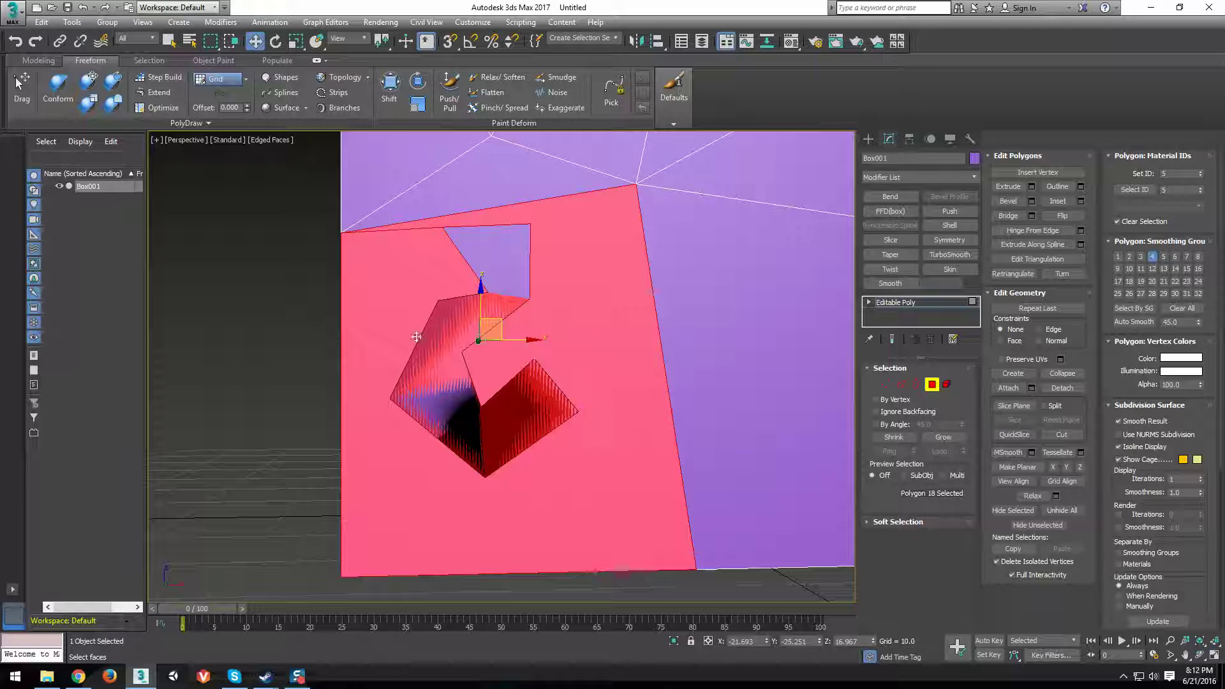
- At Vertex level, connect the front face's centre junction vertex to the zigzag cut's upper-right vertex
{"action": "left_click", "coordinate": [885, 383]}
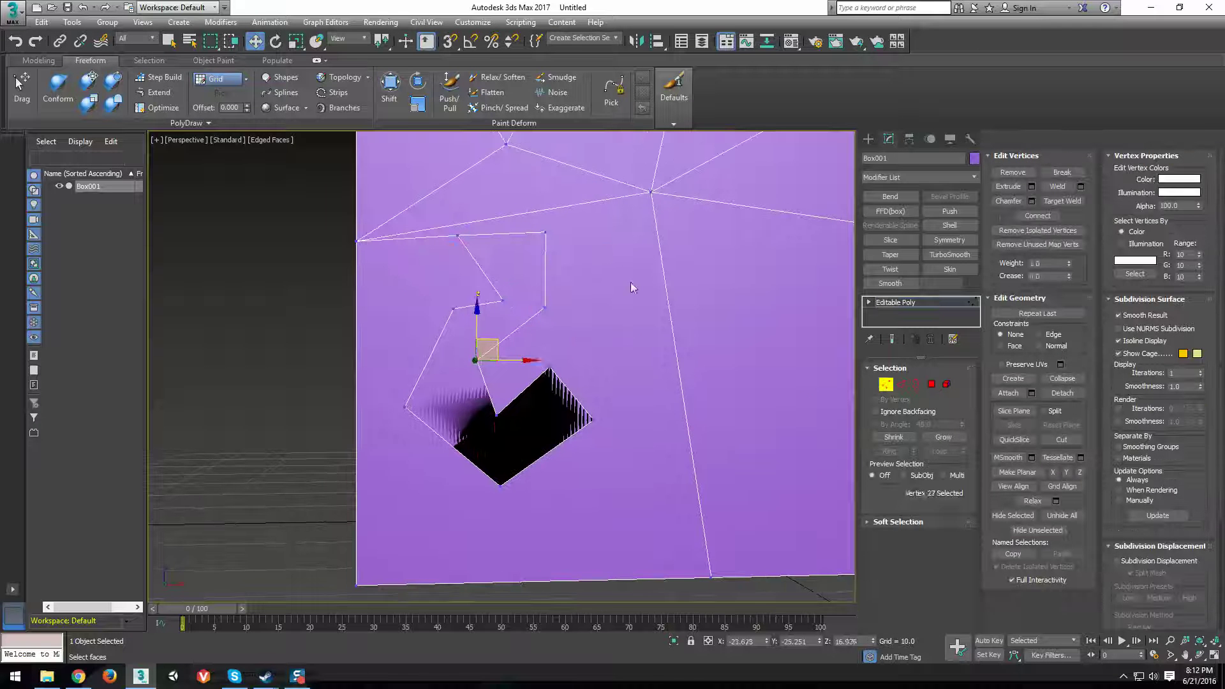
{"action": "left_click", "coordinate": [652, 193]}
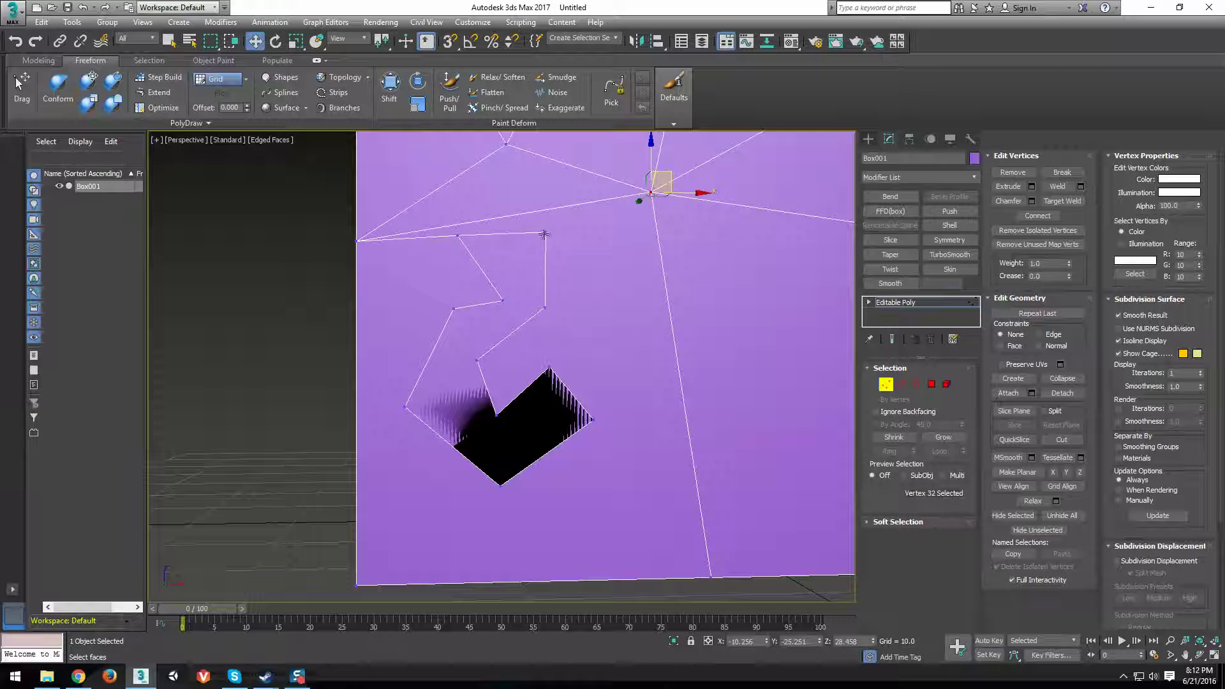
{"action": "middle_click_drag", "start_coordinate": [590, 419], "coordinate": [586, 398]}
{"action": "left_click", "coordinate": [594, 409]}
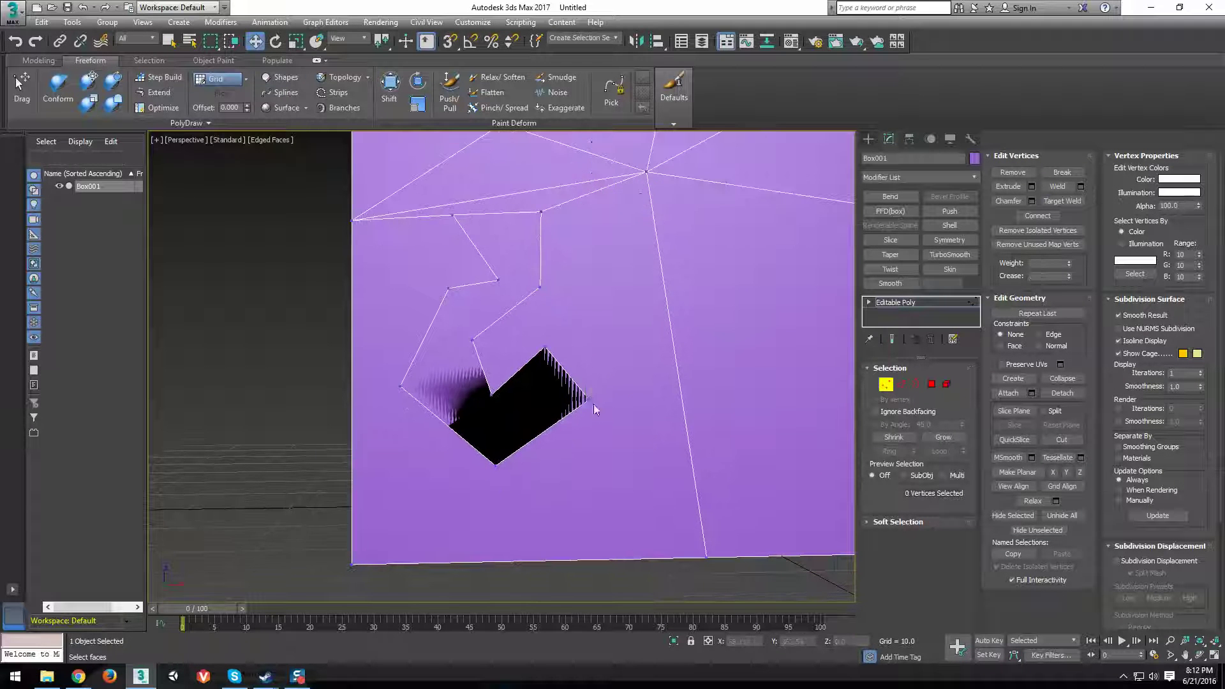
- Connect the zigzag cut's lower-right corner vertex to the vertex at the middle of the front face's bottom edge
{"action": "left_click", "coordinate": [589, 401]}
{"action": "left_click", "coordinate": [706, 557], "text": "ctrl"}
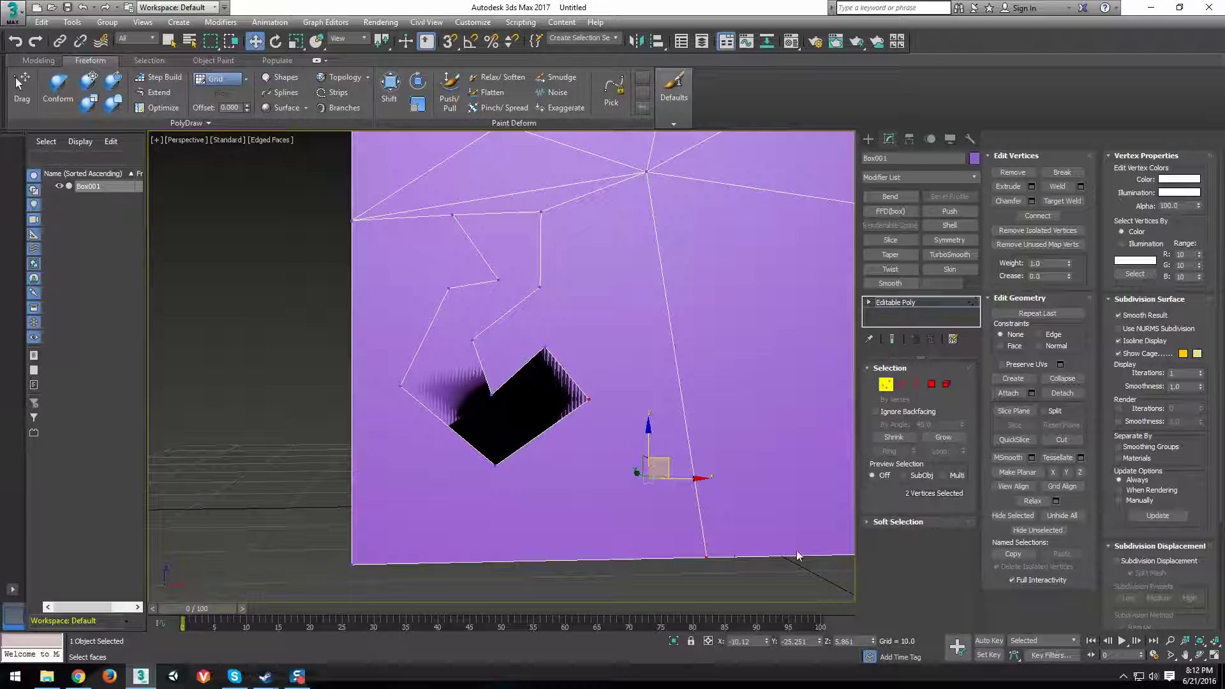
{"action": "key", "text": "ctrl+shift+e"}
- Select the cut's leftmost and lowest vertices together with the front face's lower-left corner vertex
{"action": "left_click", "coordinate": [399, 386]}
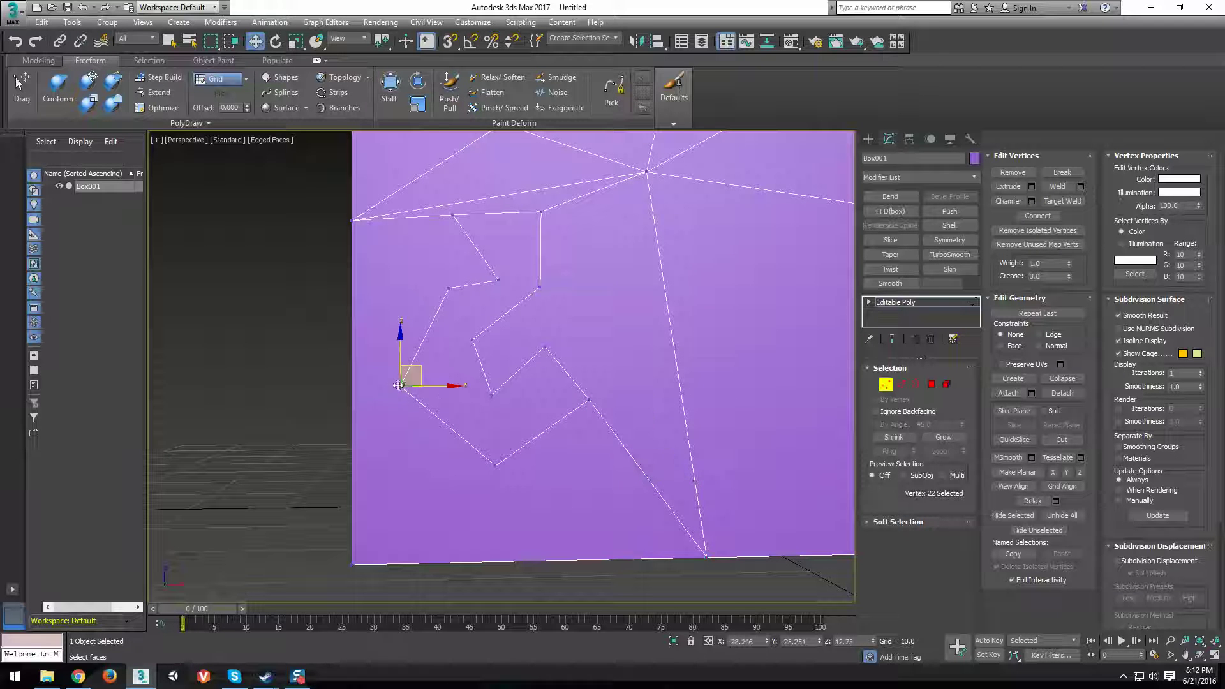
{"action": "left_click", "coordinate": [352, 565], "text": "ctrl"}
{"action": "left_click", "coordinate": [495, 465], "text": "ctrl"}
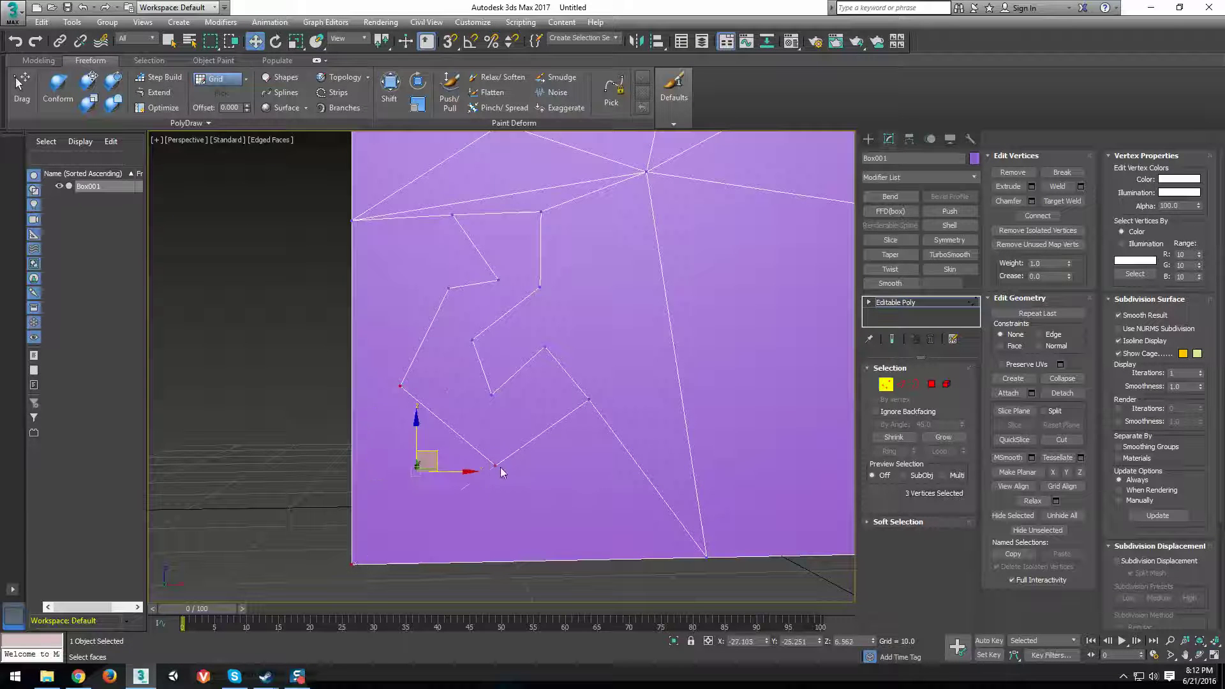
{"action": "middle_click_drag", "start_coordinate": [498, 470], "coordinate": [558, 429], "text": "alt"}
{"action": "left_click", "coordinate": [495, 465]}
- Undo the recent vertex selections and the connection to the bottom-edge vertex, and clear the selection
{"action": "key", "text": "ctrl+z"}
{"action": "key", "text": "ctrl+z"}
{"action": "key", "text": "ctrl+z"}
{"action": "key", "text": "ctrl+z"}
{"action": "key", "text": "ctrl+z"}
{"action": "key", "text": "ctrl+z"}
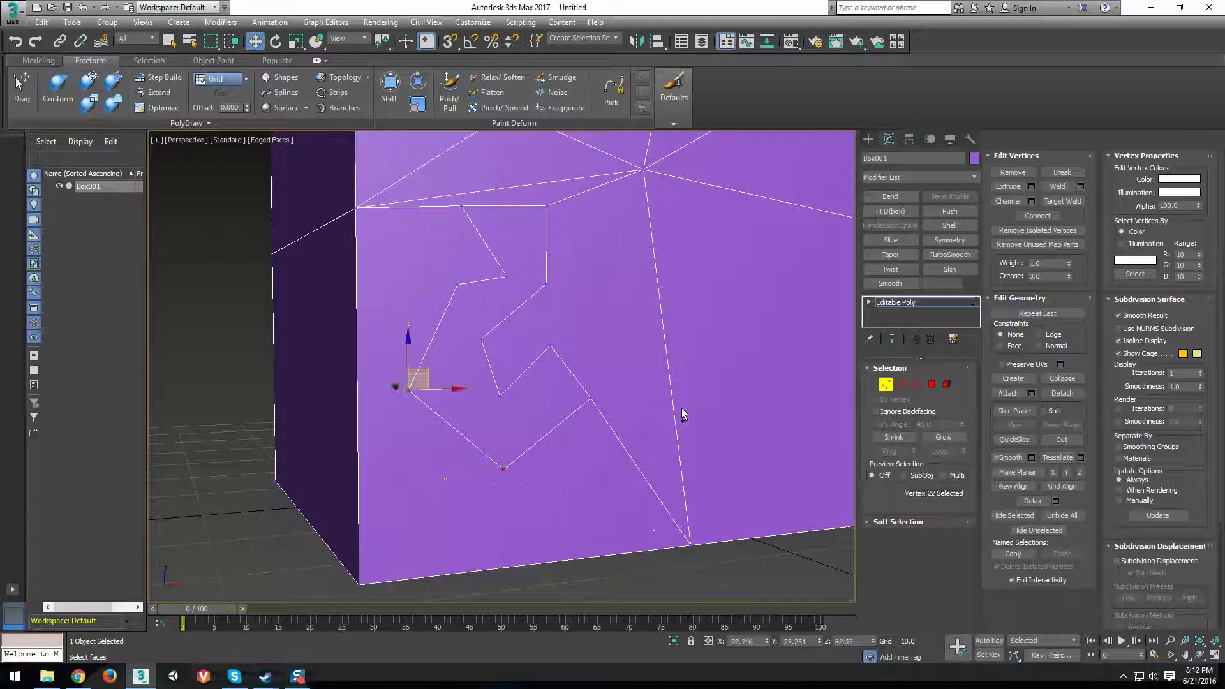
{"action": "middle_click_drag", "start_coordinate": [523, 359], "coordinate": [545, 405], "text": "alt"}
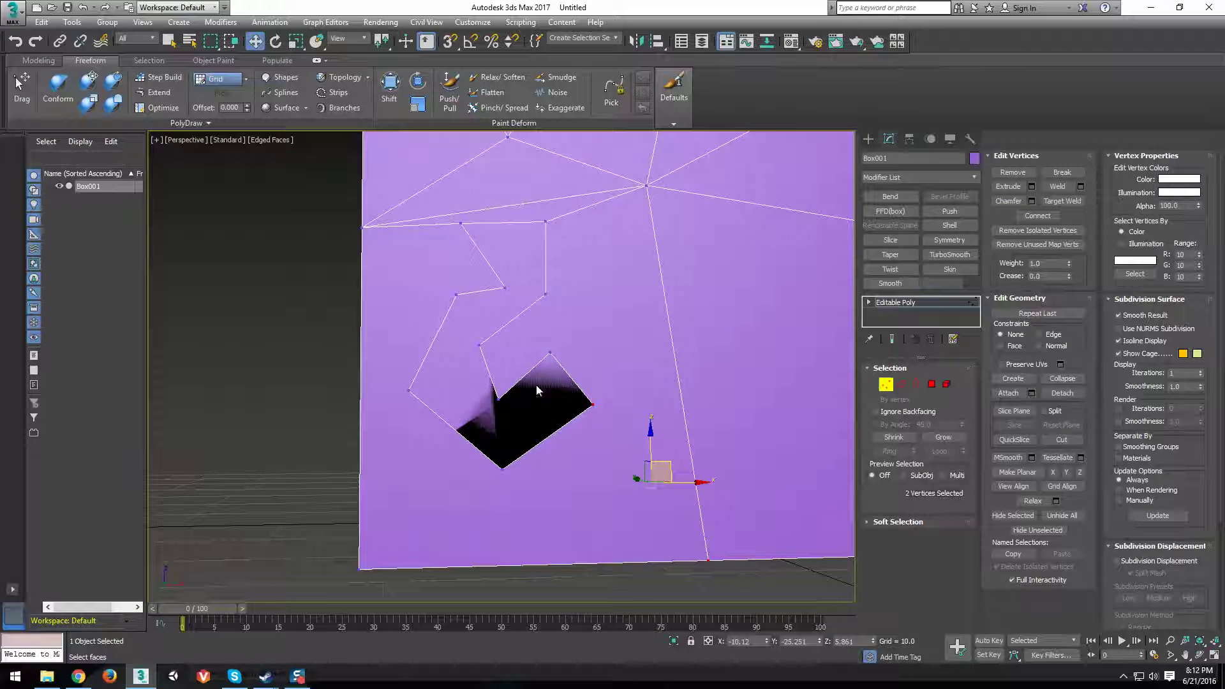
{"action": "left_click", "coordinate": [501, 339]}
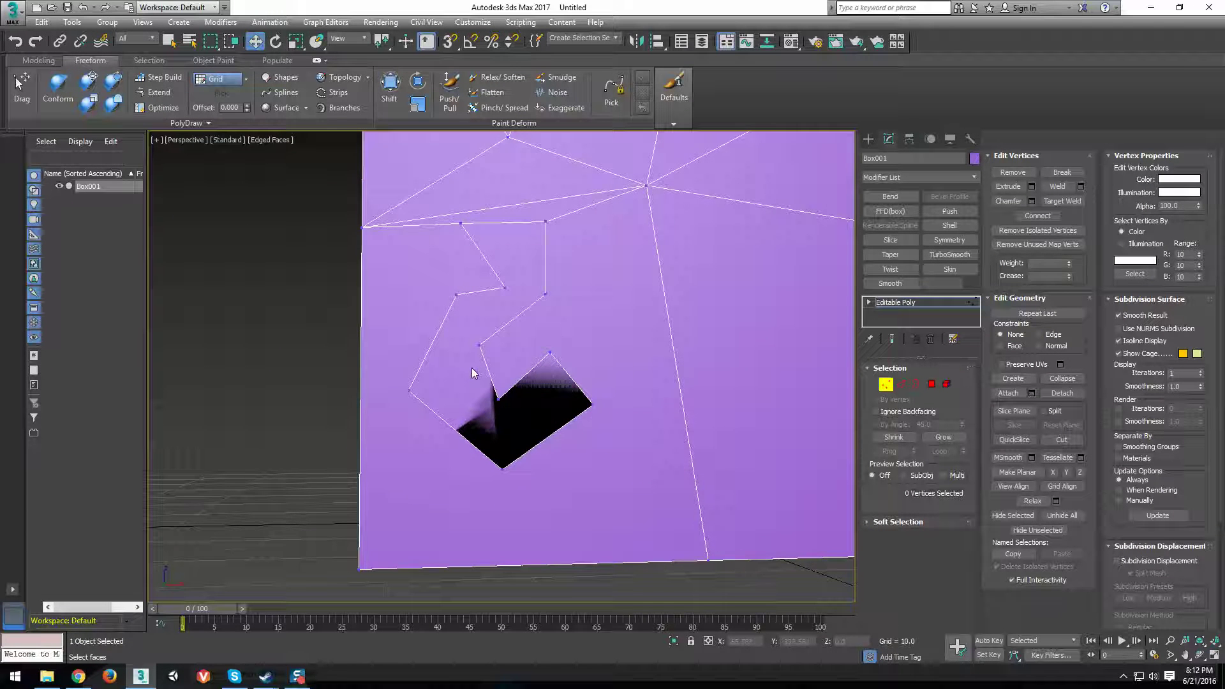
- Turn off Edges Only in the box's display properties so its hidden triangulation edges are drawn
{"action": "middle_click_drag", "start_coordinate": [472, 367], "coordinate": [474, 369], "text": "alt"}
{"action": "middle_click_drag", "start_coordinate": [567, 280], "coordinate": [496, 407], "text": "alt"}
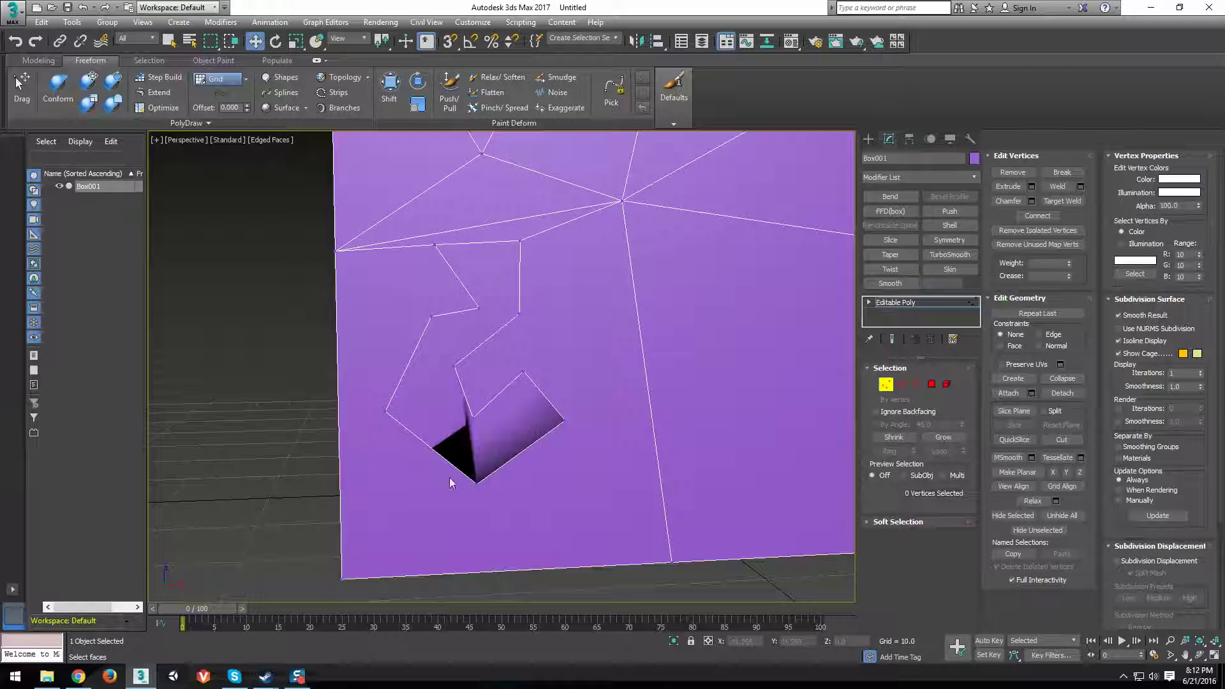
{"action": "middle_click_drag", "start_coordinate": [384, 454], "coordinate": [422, 406]}
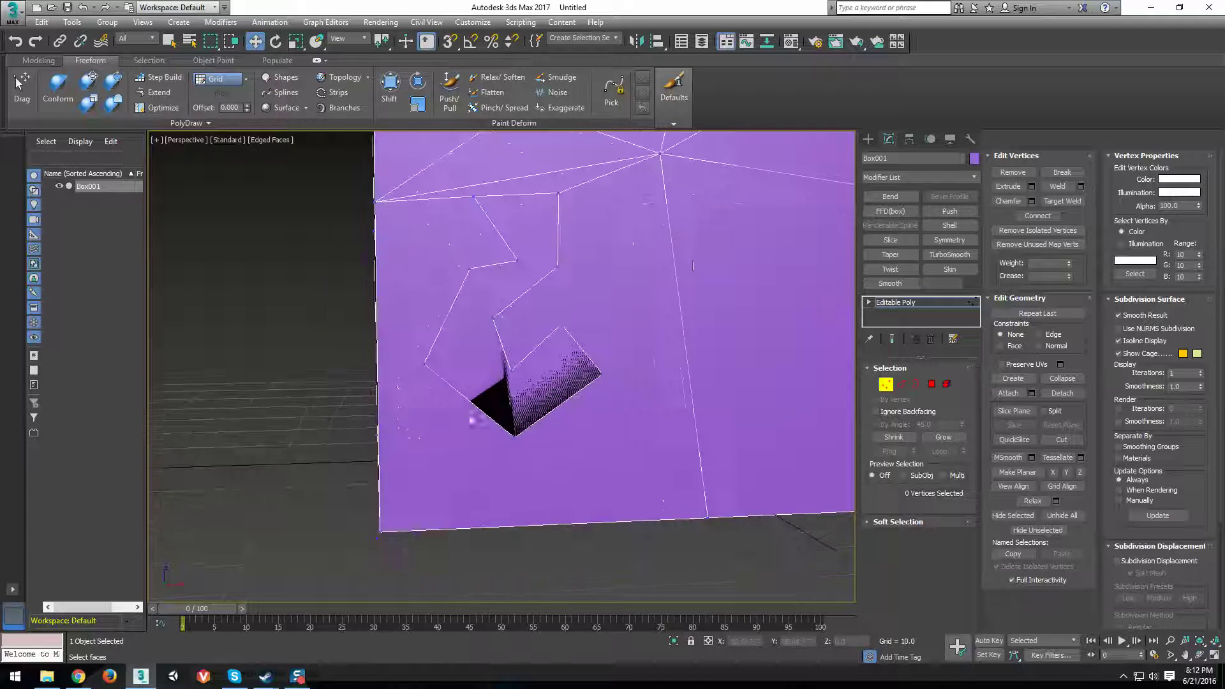
{"action": "left_click", "coordinate": [969, 141]}
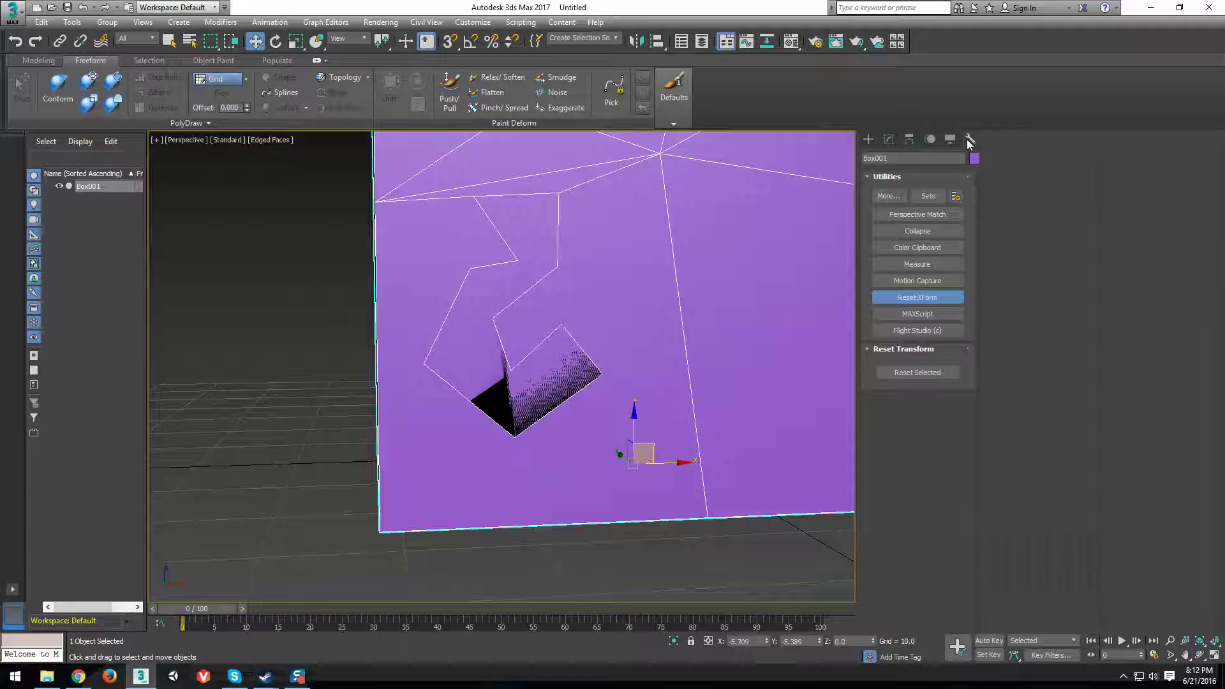
{"action": "left_click", "coordinate": [949, 140]}
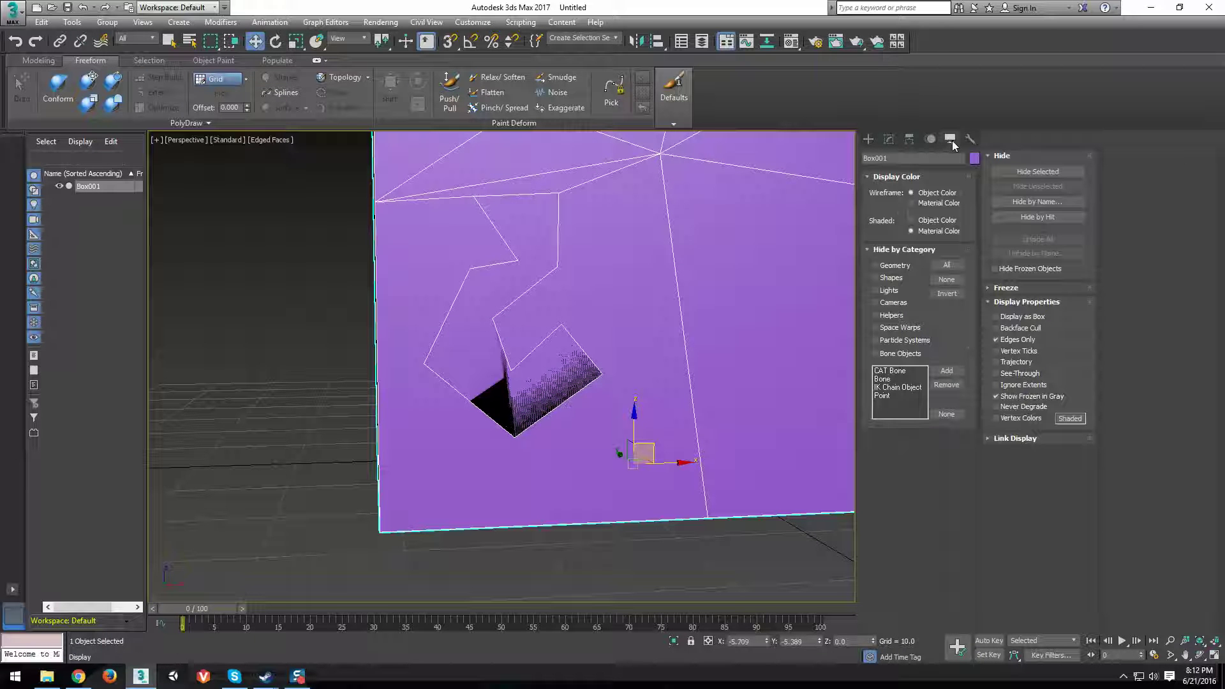
{"action": "left_click", "coordinate": [996, 339]}
- Examine the dashed triangulation edges across the front face and around the zigzag cut
{"action": "middle_click_drag", "start_coordinate": [488, 335], "coordinate": [425, 222], "text": "alt"}
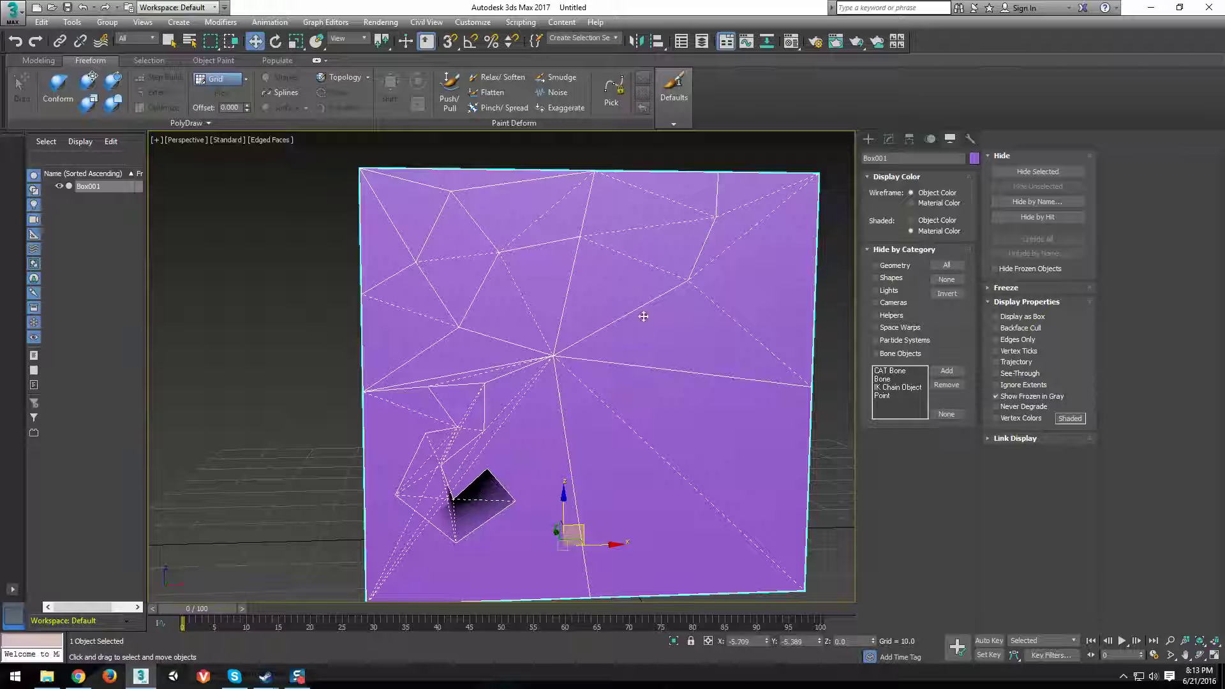
{"action": "middle_click_drag", "start_coordinate": [613, 427], "coordinate": [597, 383]}
{"action": "scroll", "coordinate": [599, 407], "scroll_direction": "up", "scroll_amount": 3}
{"action": "scroll", "coordinate": [599, 407], "scroll_direction": "down", "scroll_amount": 3}
{"action": "middle_click_drag", "start_coordinate": [638, 275], "coordinate": [579, 366]}
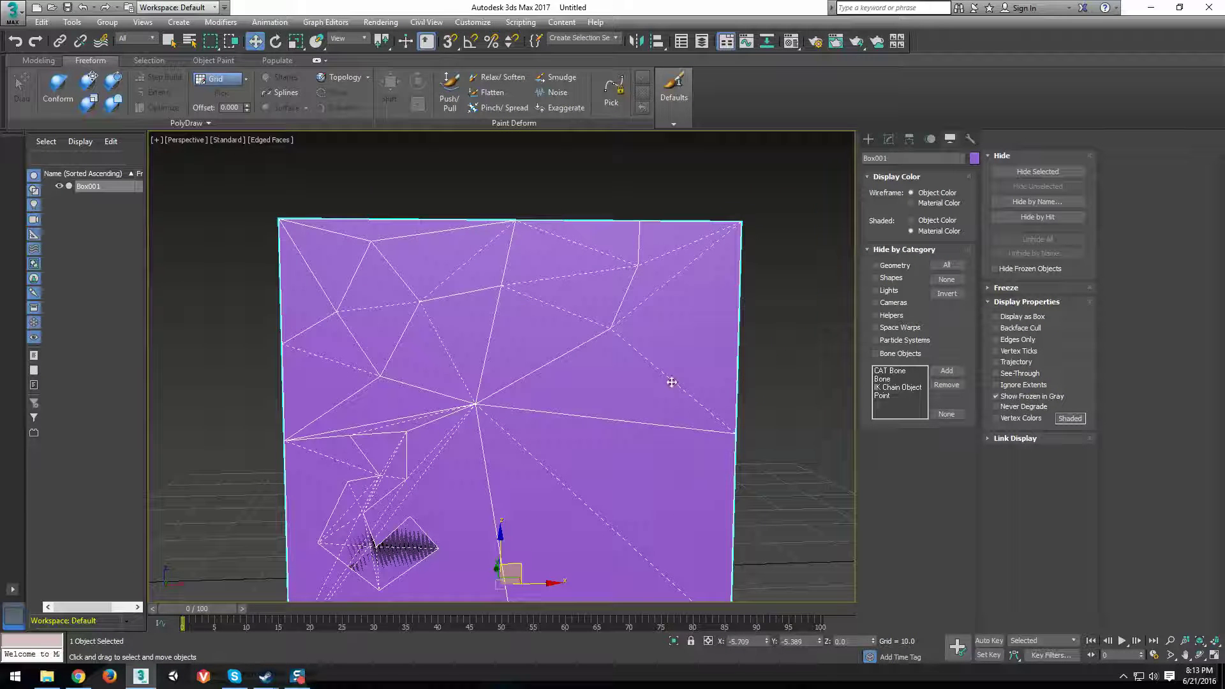
{"action": "middle_click_drag", "start_coordinate": [403, 383], "coordinate": [501, 355]}
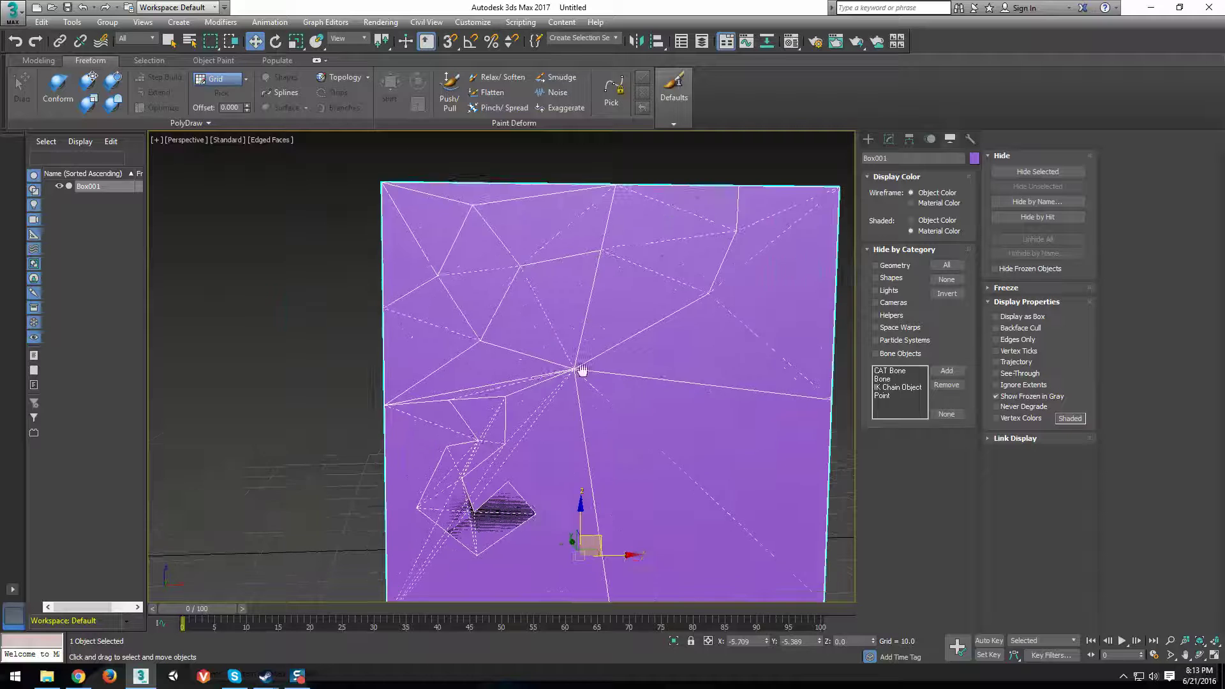
{"action": "scroll", "coordinate": [580, 344], "scroll_direction": "up", "scroll_amount": 3}
{"action": "middle_click_drag", "start_coordinate": [580, 337], "coordinate": [607, 256]}
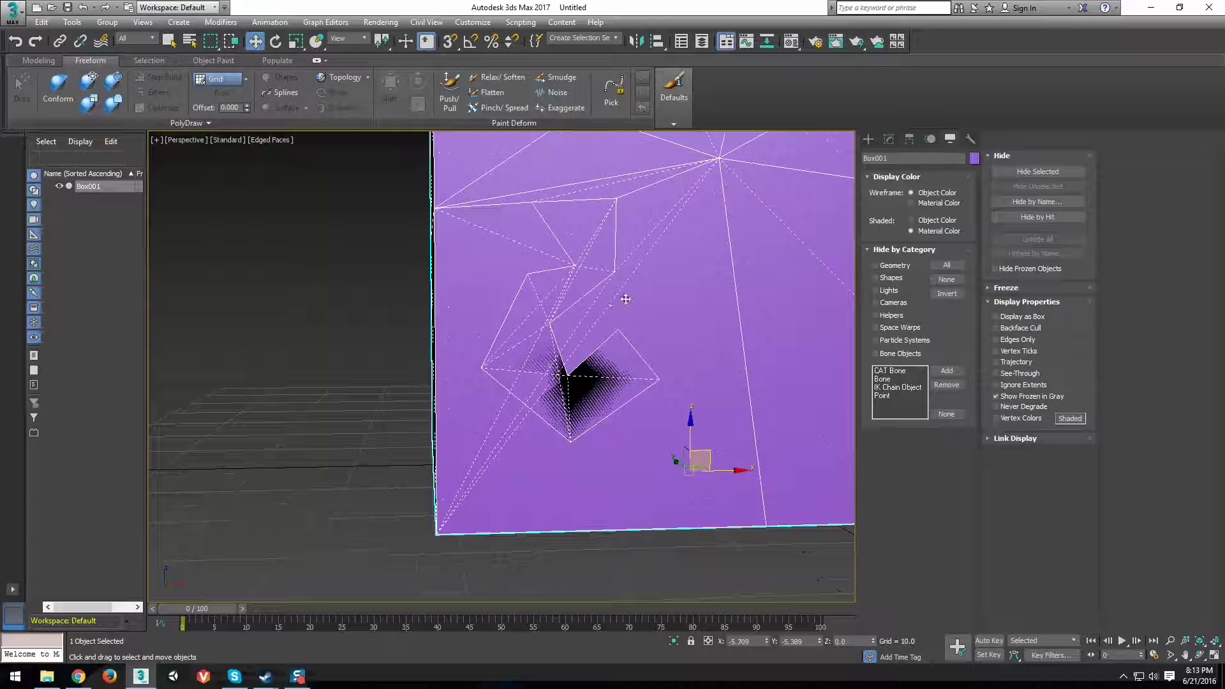
- Turn Edges Only back on for the box and return to Vertex level of the Editable Poly
{"action": "left_click", "coordinate": [996, 340]}
{"action": "left_click", "coordinate": [889, 140]}
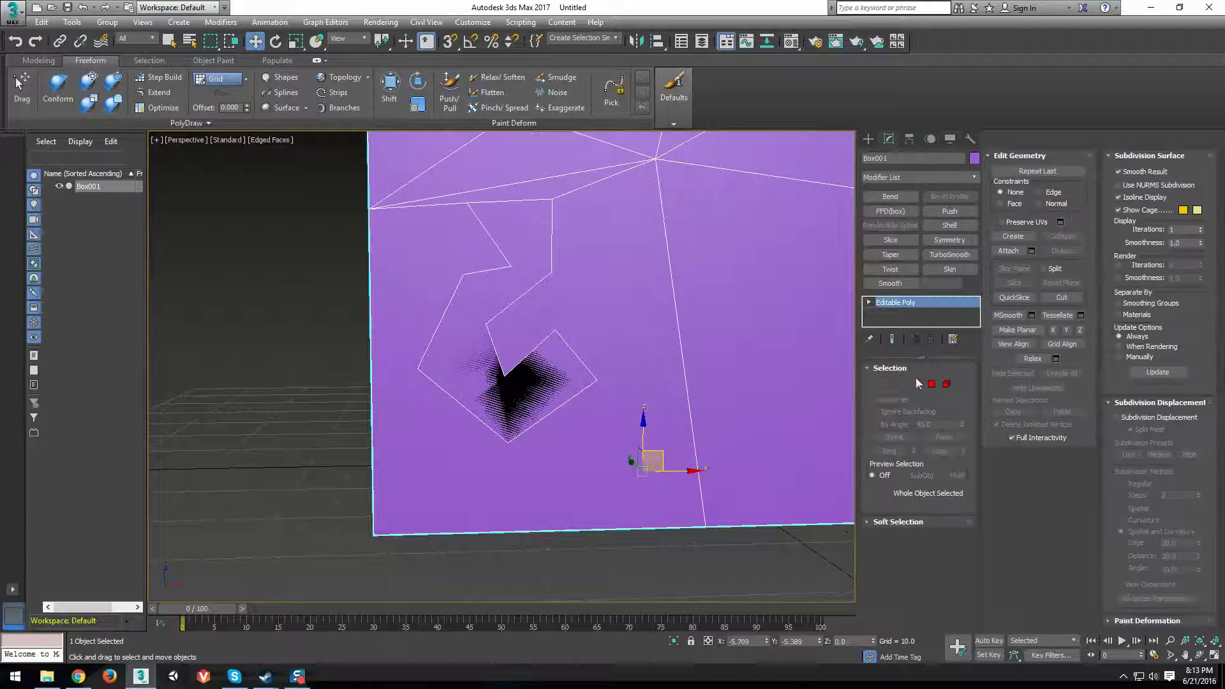
{"action": "left_click", "coordinate": [885, 385]}
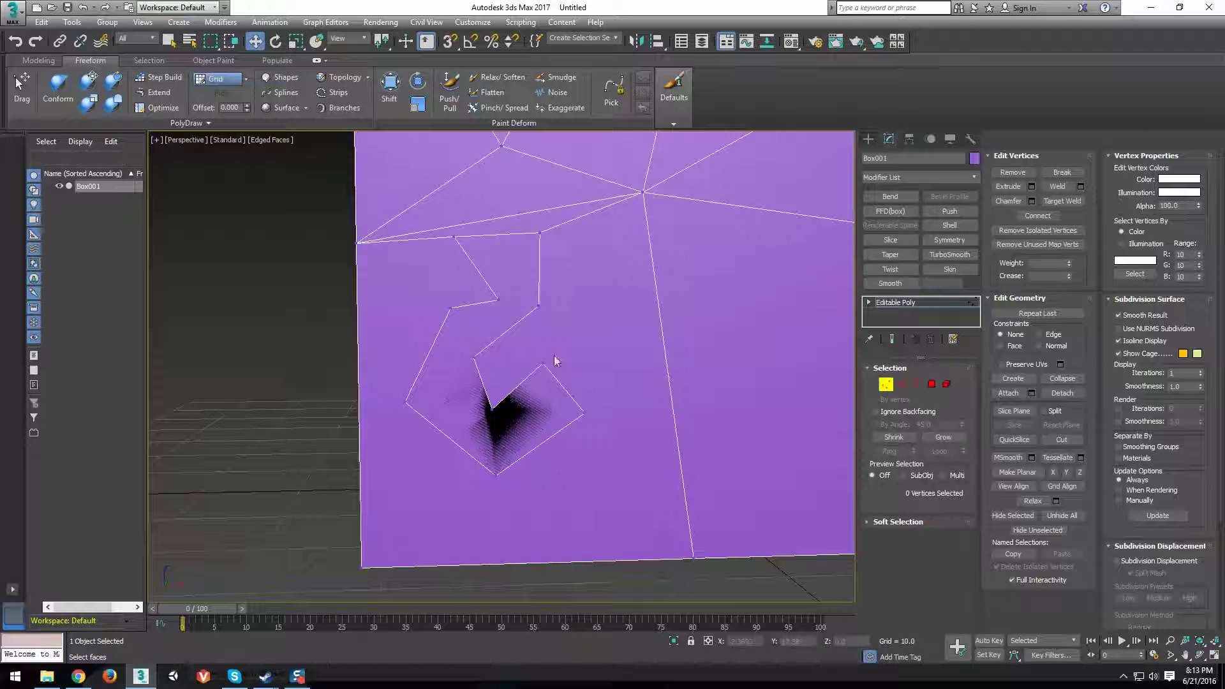
- Connect the zigzag cut's upper-right vertex to the front face's lower-left corner vertex
{"action": "left_click", "coordinate": [539, 233]}
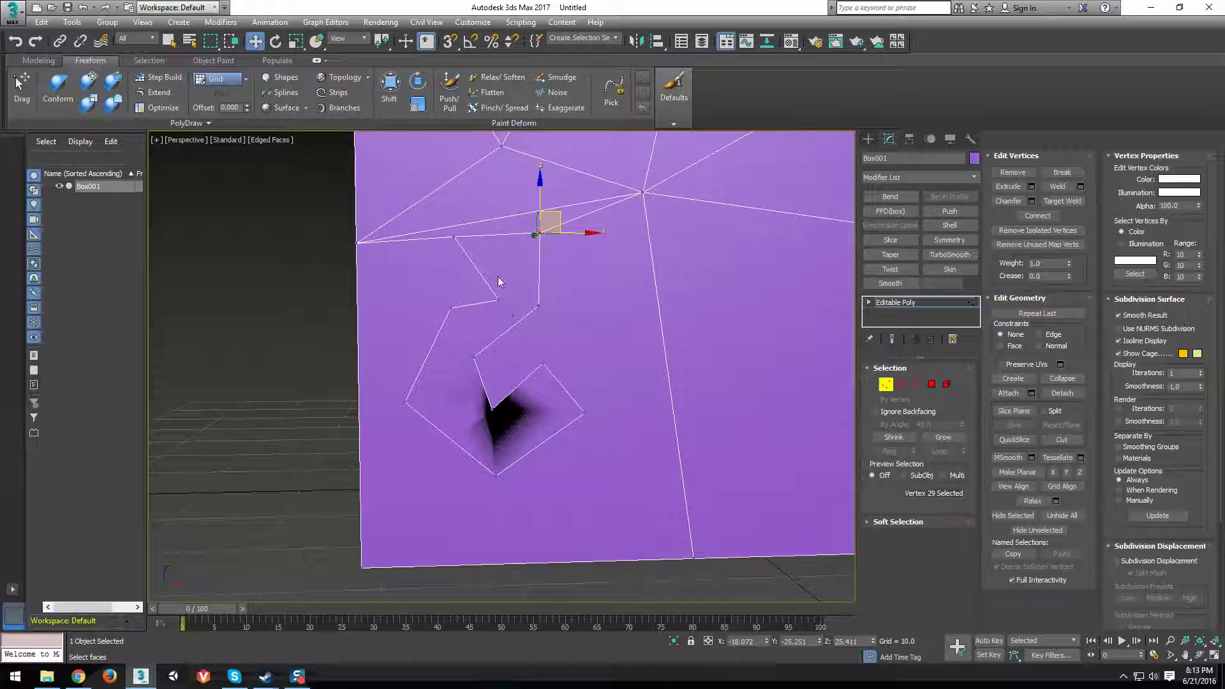
{"action": "left_click", "coordinate": [362, 568], "text": "ctrl"}
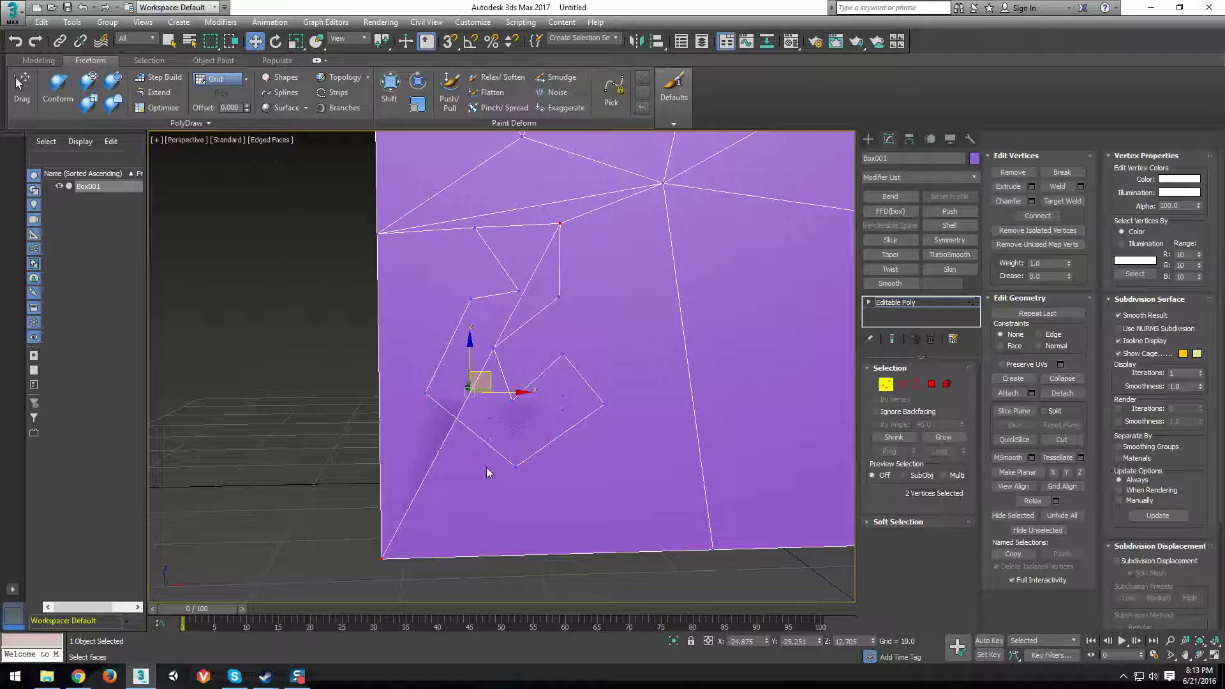
{"action": "middle_click_drag", "start_coordinate": [487, 473], "coordinate": [439, 450], "text": "alt"}
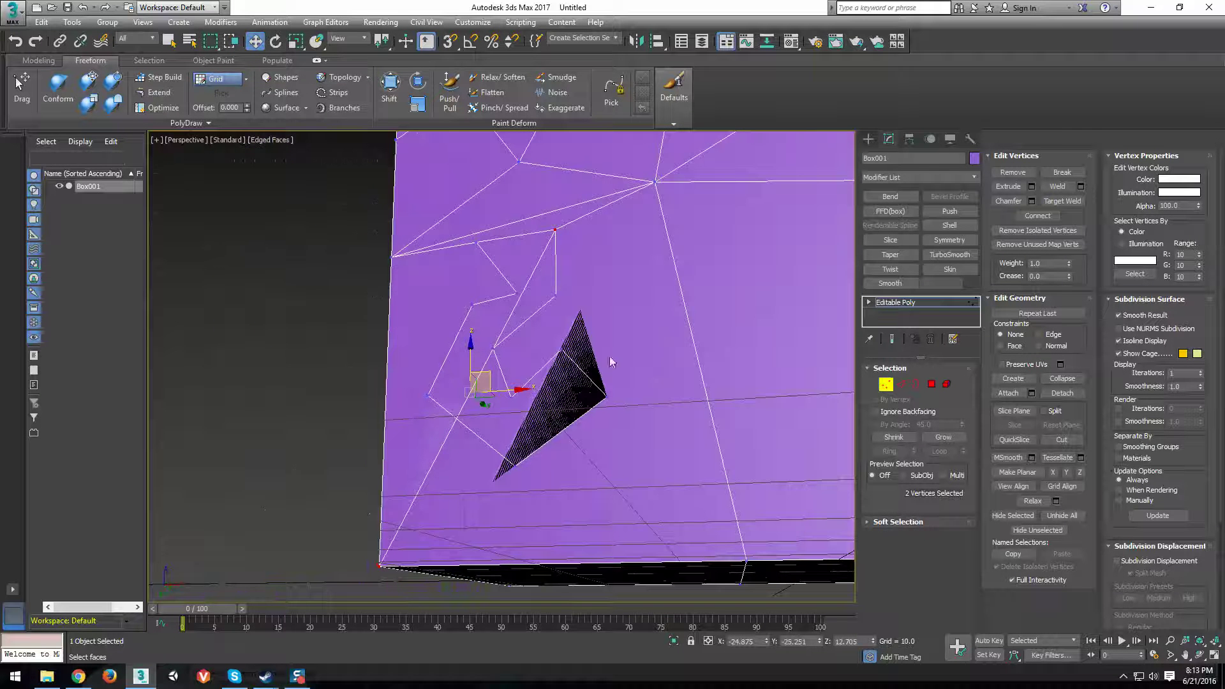
- Select five vertices along the lower part of the zigzag cut and pull them outward from the front face
{"action": "left_click_drag", "start_coordinate": [632, 331], "coordinate": [526, 456]}
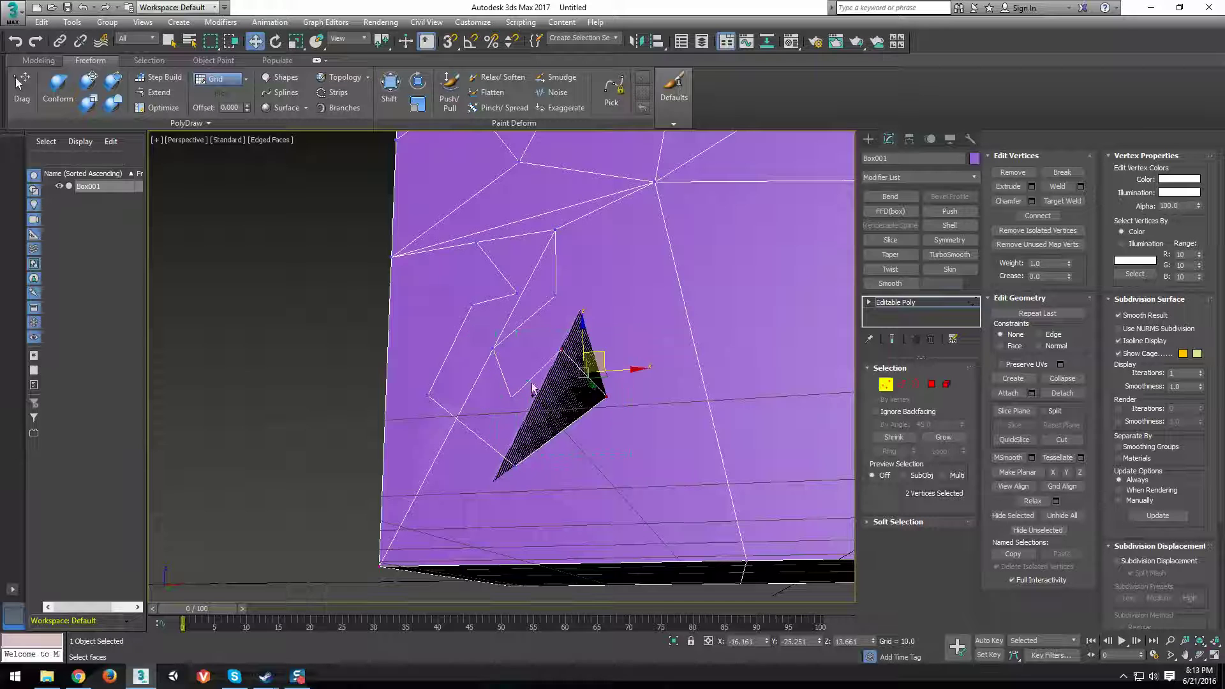
{"action": "left_click_drag", "start_coordinate": [532, 388], "coordinate": [488, 488], "text": "ctrl"}
{"action": "middle_click_drag", "start_coordinate": [510, 466], "coordinate": [524, 441], "text": "alt"}
{"action": "left_click_drag", "start_coordinate": [545, 414], "coordinate": [487, 345]}
{"action": "middle_click_drag", "start_coordinate": [487, 345], "coordinate": [891, 195], "text": "alt"}
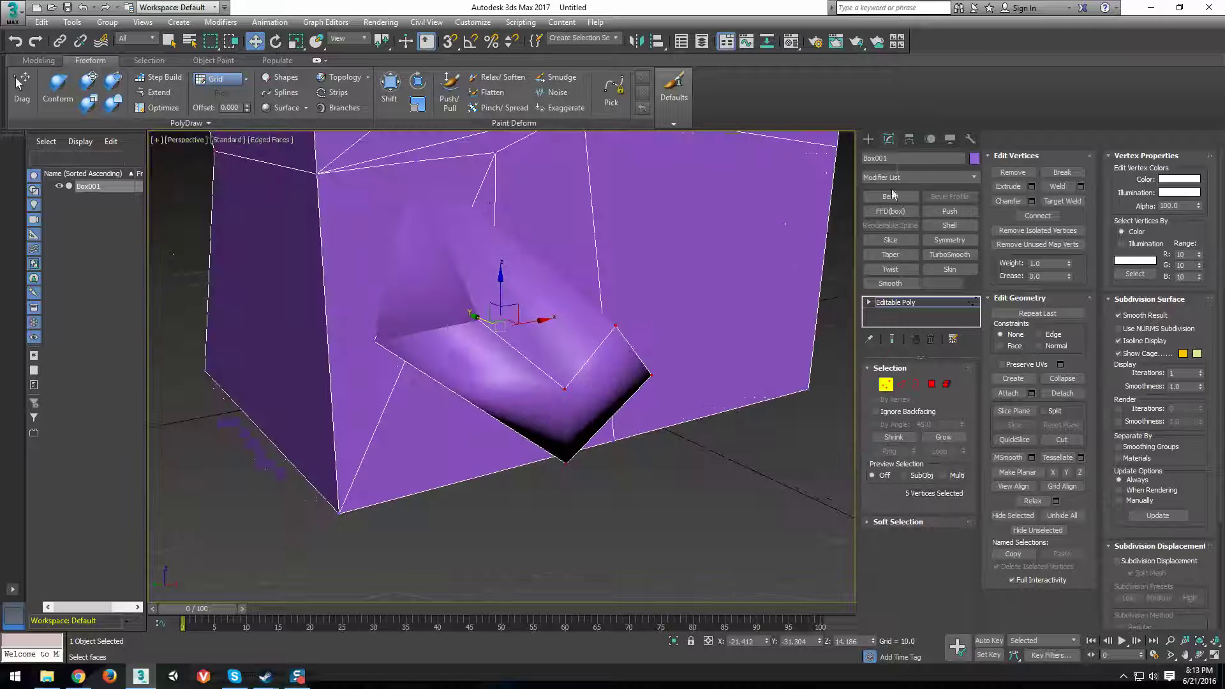
- Turn off Edges Only for the box to display the hidden edges on the pulled-out geometry
{"action": "left_click", "coordinate": [950, 139]}
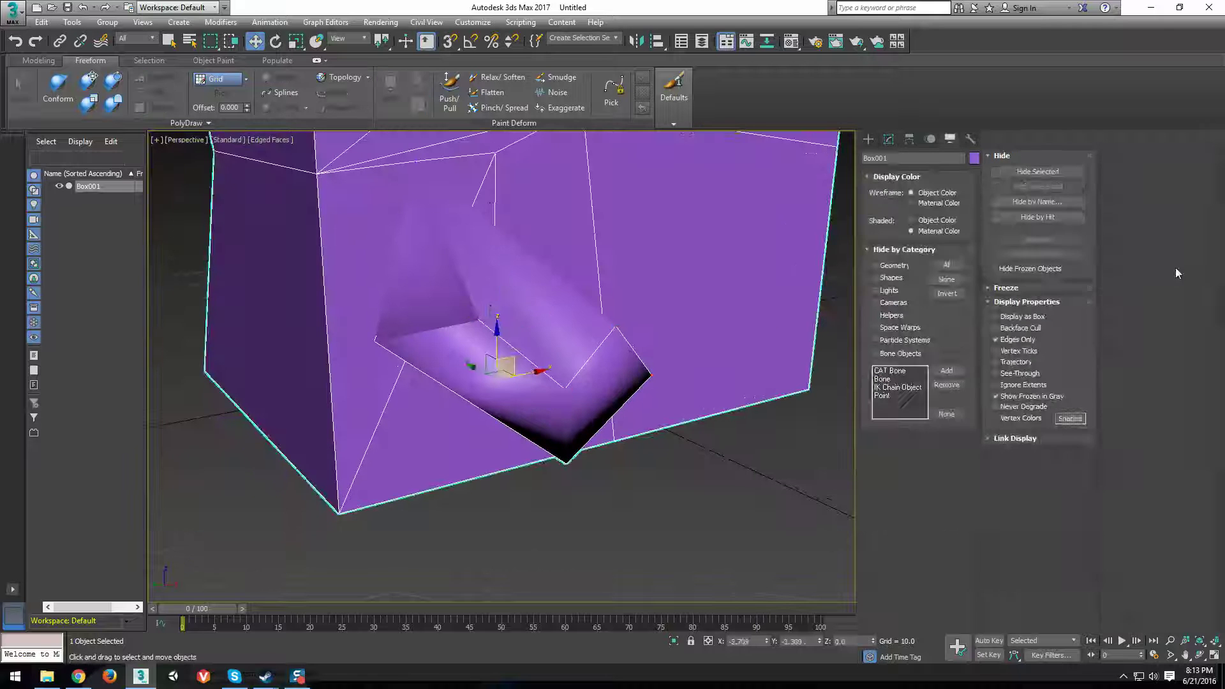
{"action": "left_click", "coordinate": [1009, 331]}
{"action": "middle_click_drag", "start_coordinate": [558, 367], "coordinate": [664, 410], "text": "alt"}
- Back at Vertex level, undo the outward vertex move and the connection to the lower-left corner vertex
{"action": "left_click", "coordinate": [889, 139]}
{"action": "left_click", "coordinate": [885, 383]}
{"action": "scroll", "coordinate": [579, 415], "scroll_direction": "up", "scroll_amount": 5}
{"action": "key", "text": "ctrl+z"}
{"action": "key", "text": "ctrl+z"}
{"action": "key", "text": "ctrl+z"}
{"action": "key", "text": "ctrl+z"}
{"action": "key", "text": "ctrl+z"}
{"action": "key", "text": "ctrl+z"}
{"action": "key", "text": "ctrl+z"}
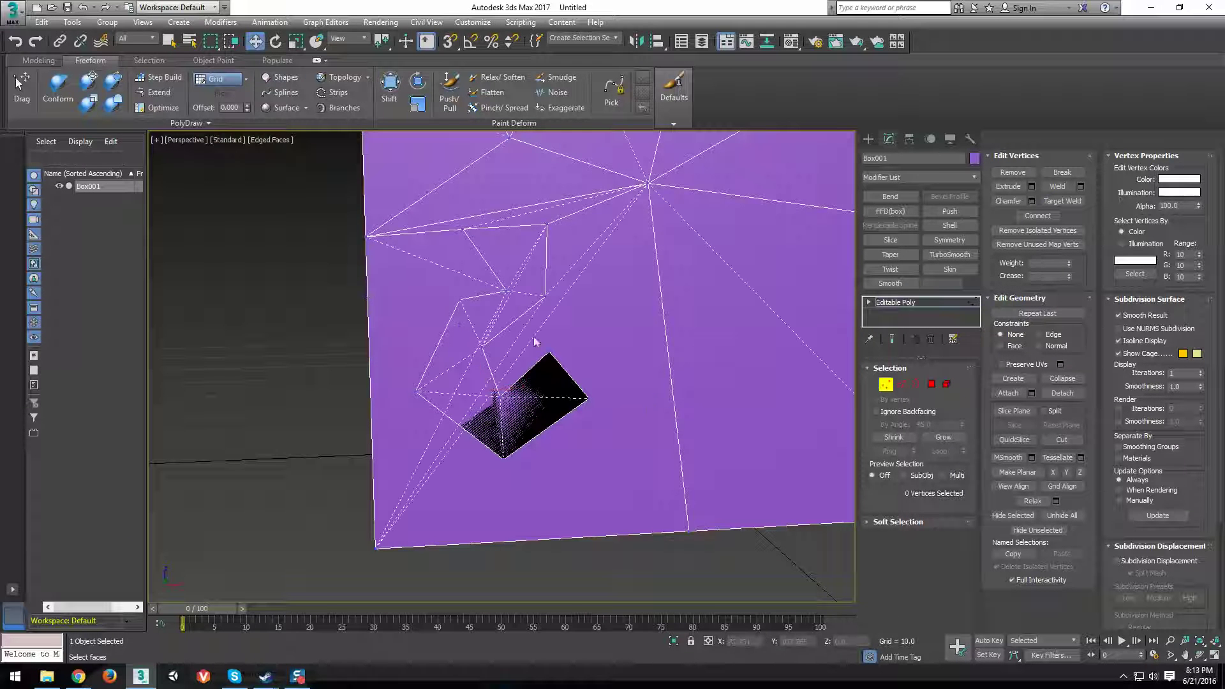
- Connect the zigzag outline's right corner to the bottom-edge vertex, and its left and lowest corners to the face's lower-left corner
{"action": "middle_click_drag", "start_coordinate": [508, 427], "coordinate": [500, 463]}
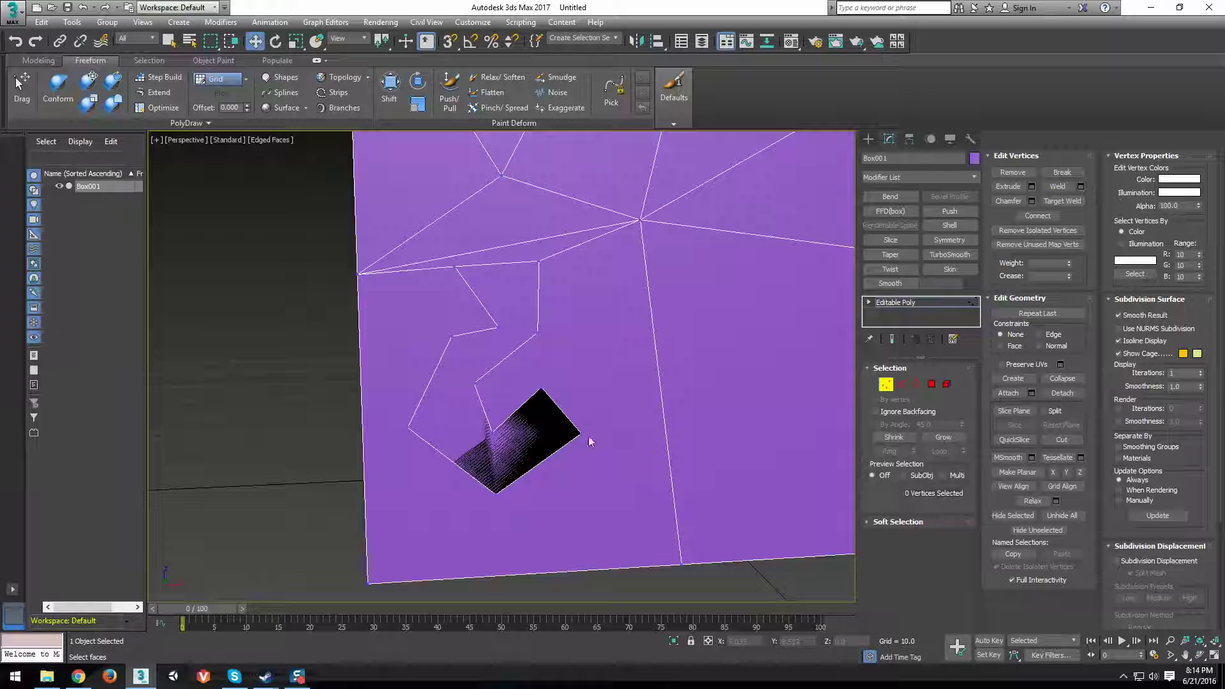
{"action": "left_click_drag", "start_coordinate": [602, 424], "coordinate": [568, 465]}
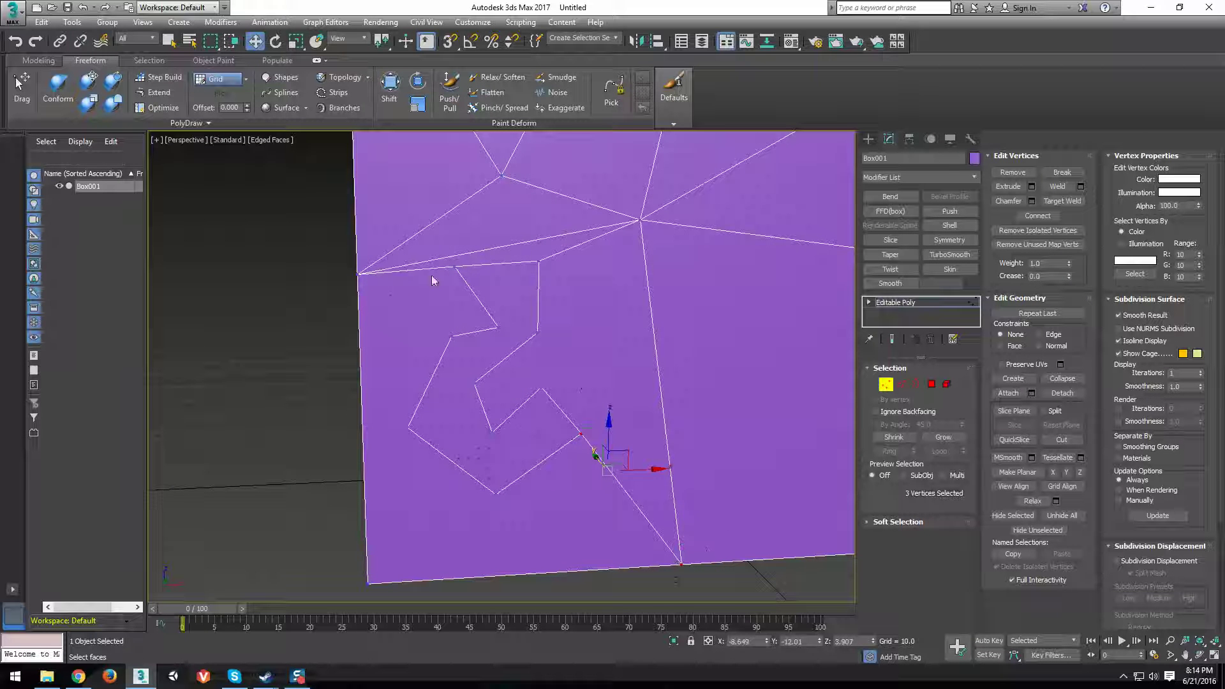
{"action": "left_click", "coordinate": [407, 427]}
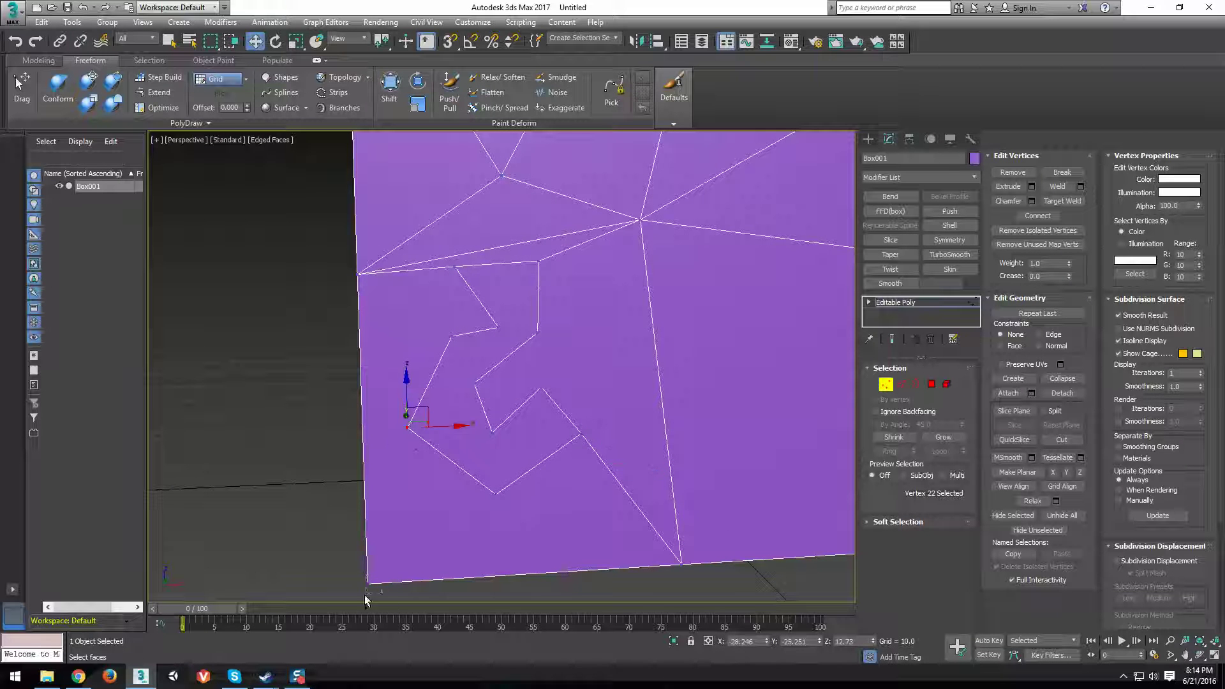
{"action": "left_click", "coordinate": [368, 583], "text": "ctrl"}
{"action": "key", "text": "ctrl+shift+e"}
{"action": "left_click", "coordinate": [496, 494]}
{"action": "left_click", "coordinate": [369, 582], "text": "ctrl"}
{"action": "key", "text": "ctrl+shift+e"}
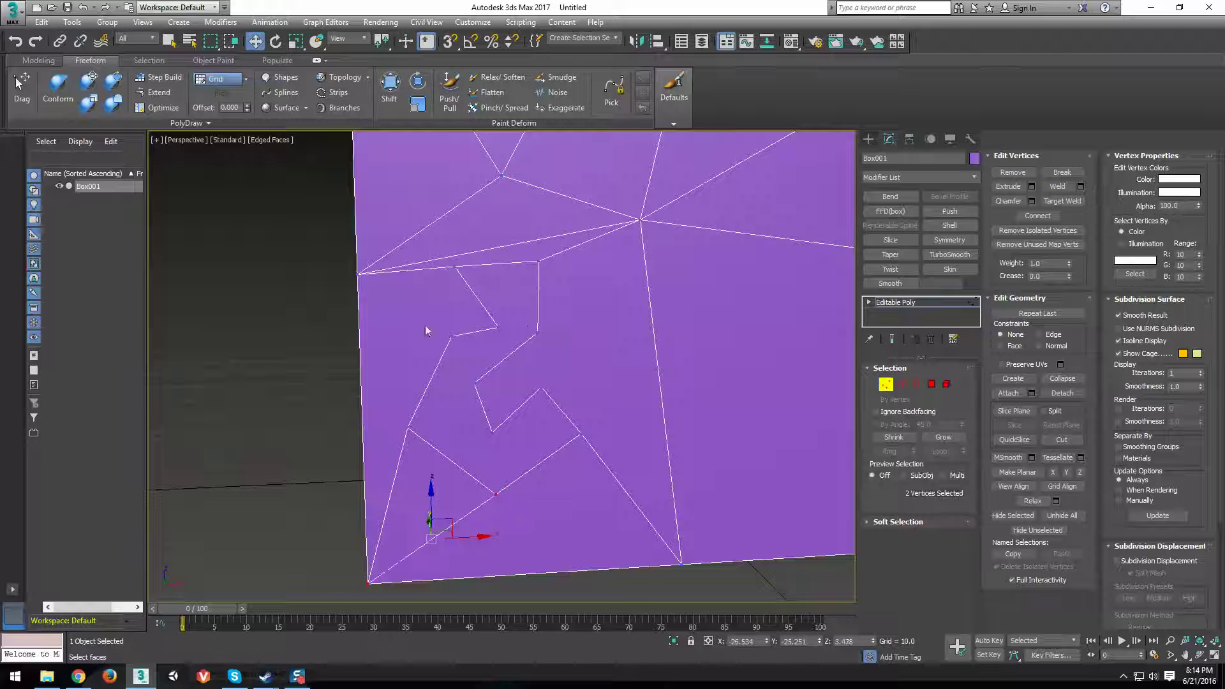
- Connect three pairs of opposite vertices across the inside of the zigzag outline to split it into smaller polygons
{"action": "left_click", "coordinate": [451, 336]}
{"action": "left_click", "coordinate": [474, 383], "text": "ctrl"}
{"action": "key", "text": "ctrl+shift+e"}
{"action": "left_click", "coordinate": [537, 332]}
{"action": "left_click", "coordinate": [498, 328], "text": "ctrl"}
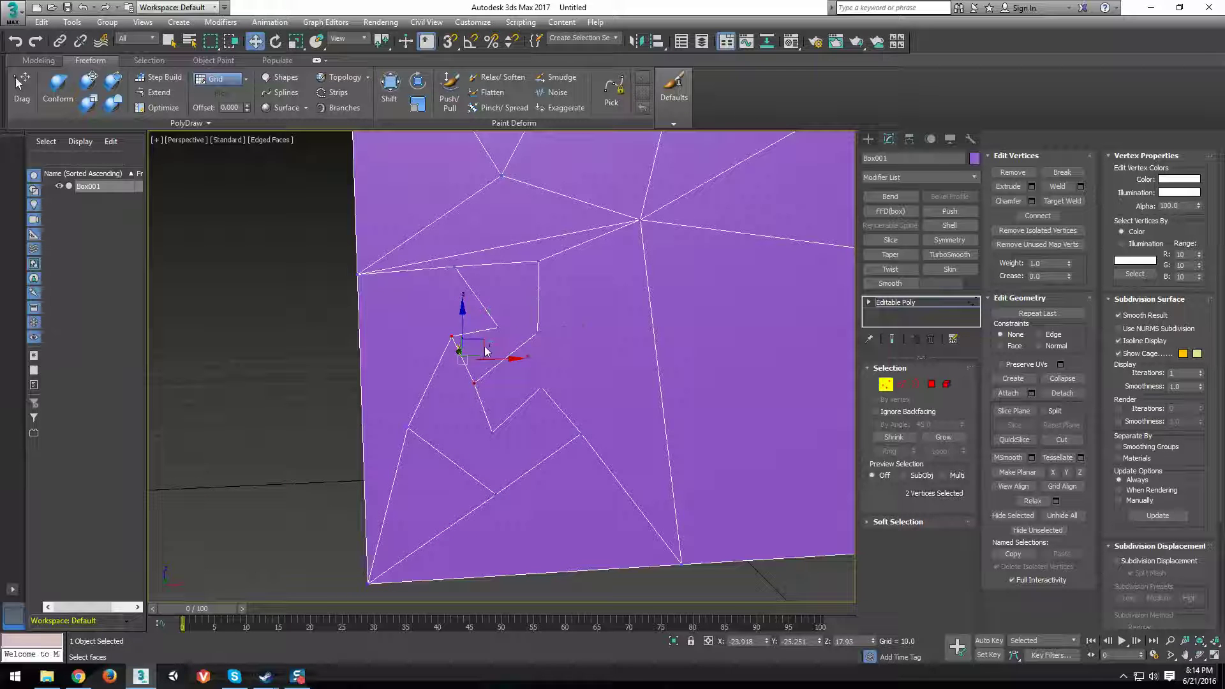
{"action": "key", "text": "ctrl+shift+e"}
{"action": "left_click", "coordinate": [492, 432]}
{"action": "left_click", "coordinate": [496, 493], "text": "ctrl"}
{"action": "key", "text": "ctrl+shift+e"}
- Bridge the notch on the zigzag's right side with an edge, and connect its three lower right-side vertices to the central vertex
{"action": "middle_click_drag", "start_coordinate": [559, 404], "coordinate": [566, 435]}
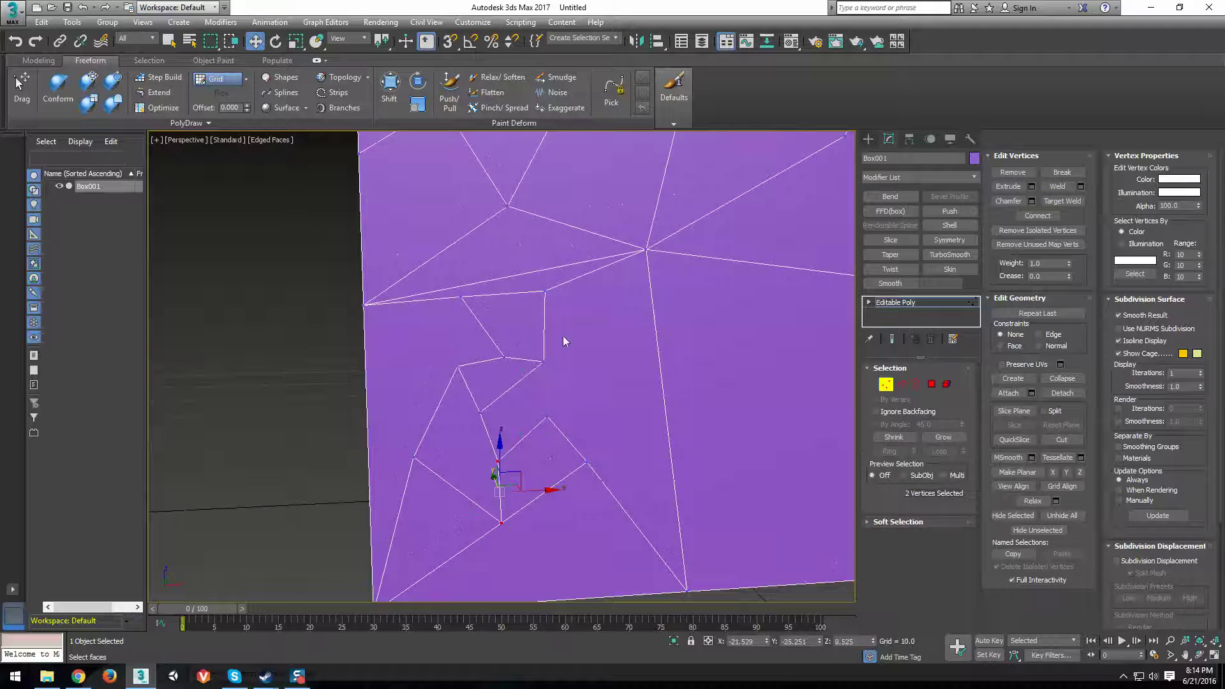
{"action": "left_click_drag", "start_coordinate": [564, 338], "coordinate": [523, 439]}
{"action": "key", "text": "ctrl+shift+e"}
{"action": "left_click", "coordinate": [543, 362]}
{"action": "left_click", "coordinate": [646, 249], "text": "ctrl"}
{"action": "key", "text": "ctrl+shift+e"}
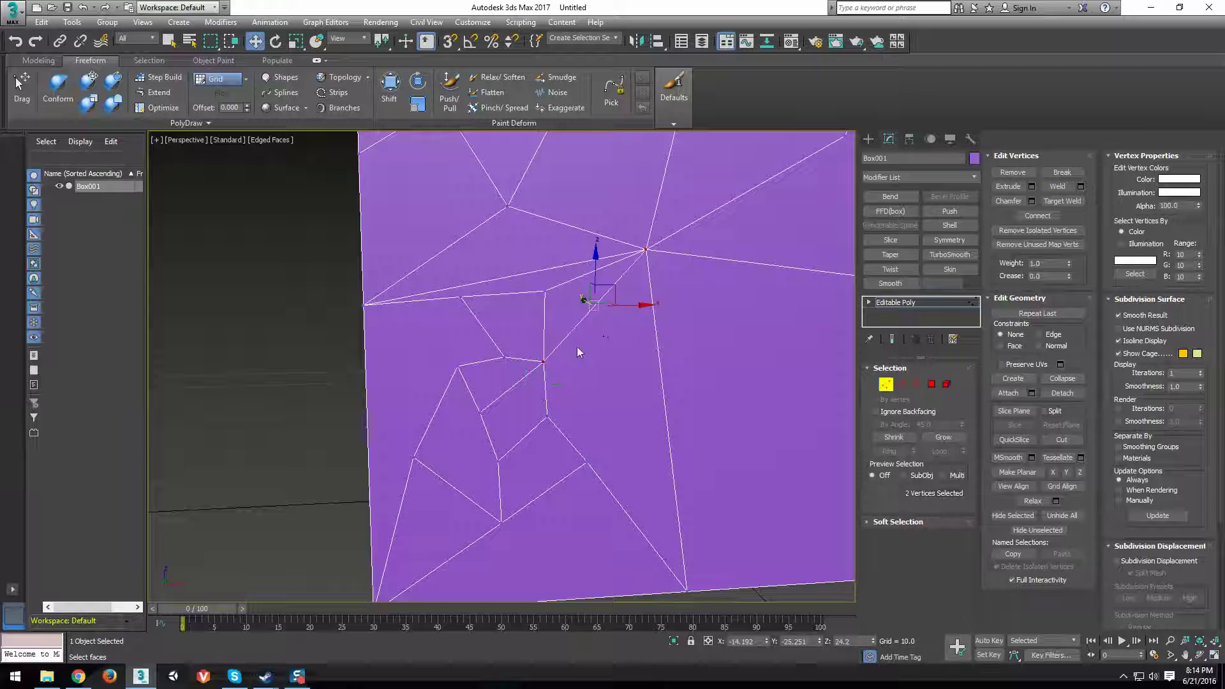
{"action": "left_click", "coordinate": [547, 417]}
{"action": "left_click", "coordinate": [646, 249], "text": "ctrl"}
{"action": "left_click", "coordinate": [585, 463], "text": "ctrl"}
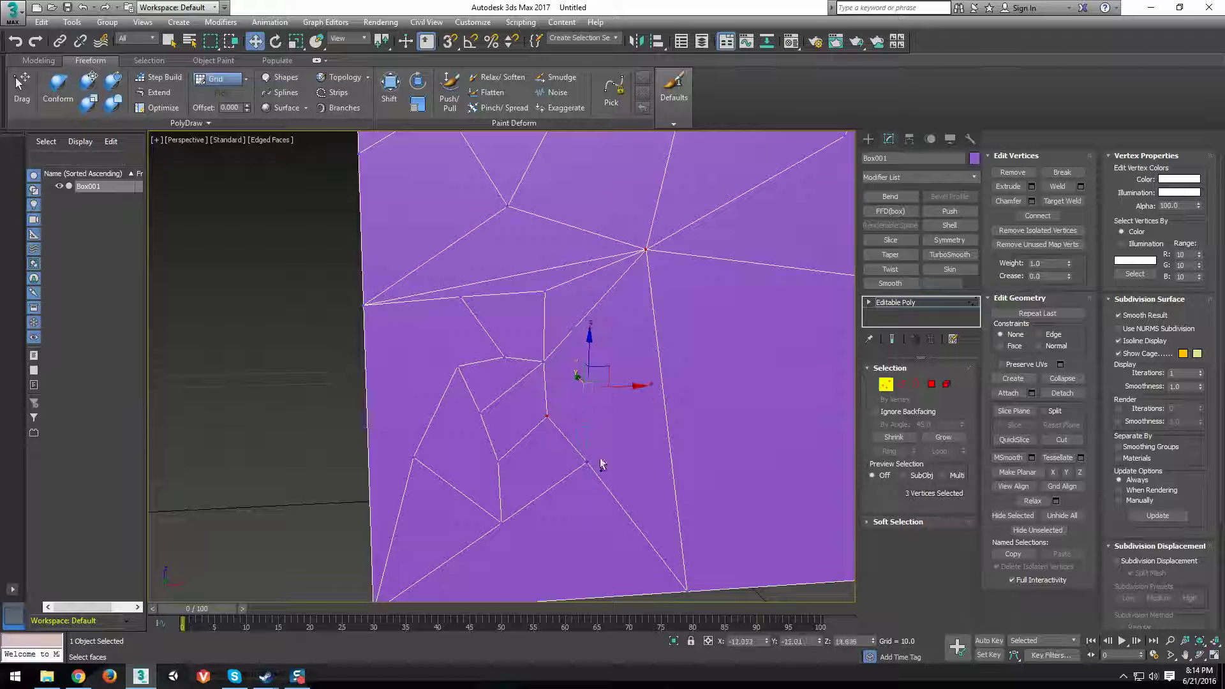
{"action": "left_click", "coordinate": [586, 462], "text": "ctrl"}
{"action": "key", "text": "ctrl+shift+e"}
- Connect the two outer left vertices of the zigzag outline to the vertex on the front face's left edge
{"action": "left_click", "coordinate": [457, 367]}
{"action": "left_click", "coordinate": [364, 305], "text": "ctrl"}
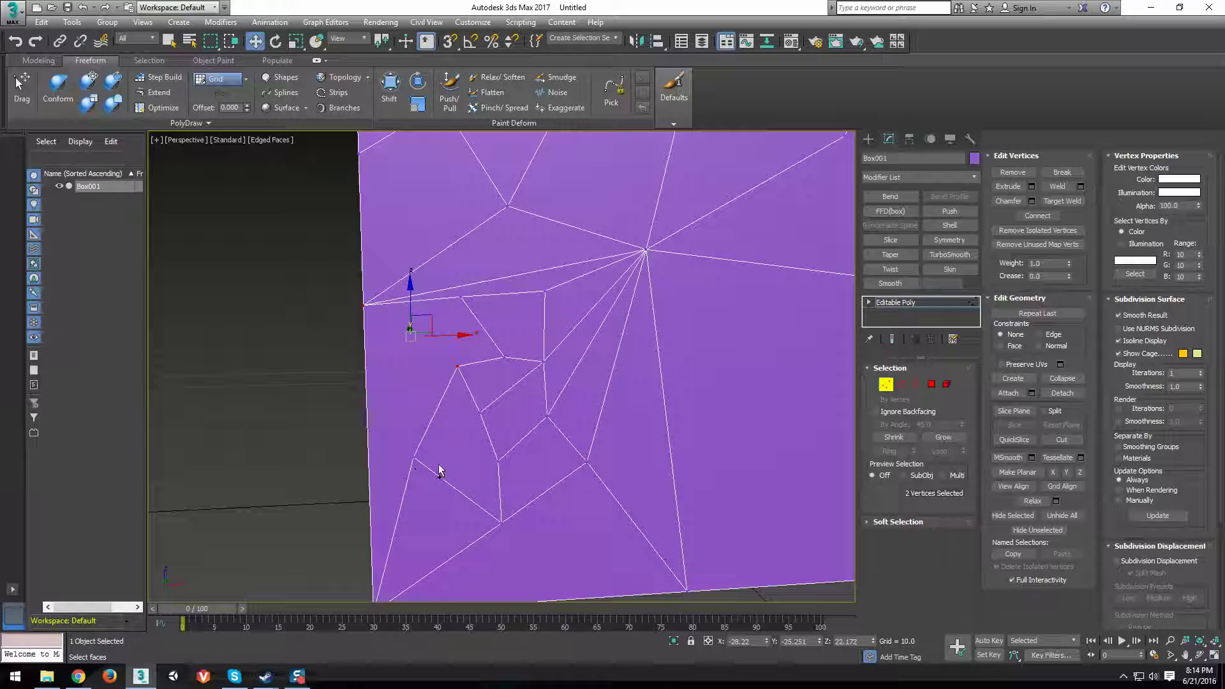
{"action": "left_click", "coordinate": [413, 457]}
{"action": "left_click", "coordinate": [457, 367], "text": "ctrl"}
{"action": "left_click", "coordinate": [364, 305], "text": "ctrl"}
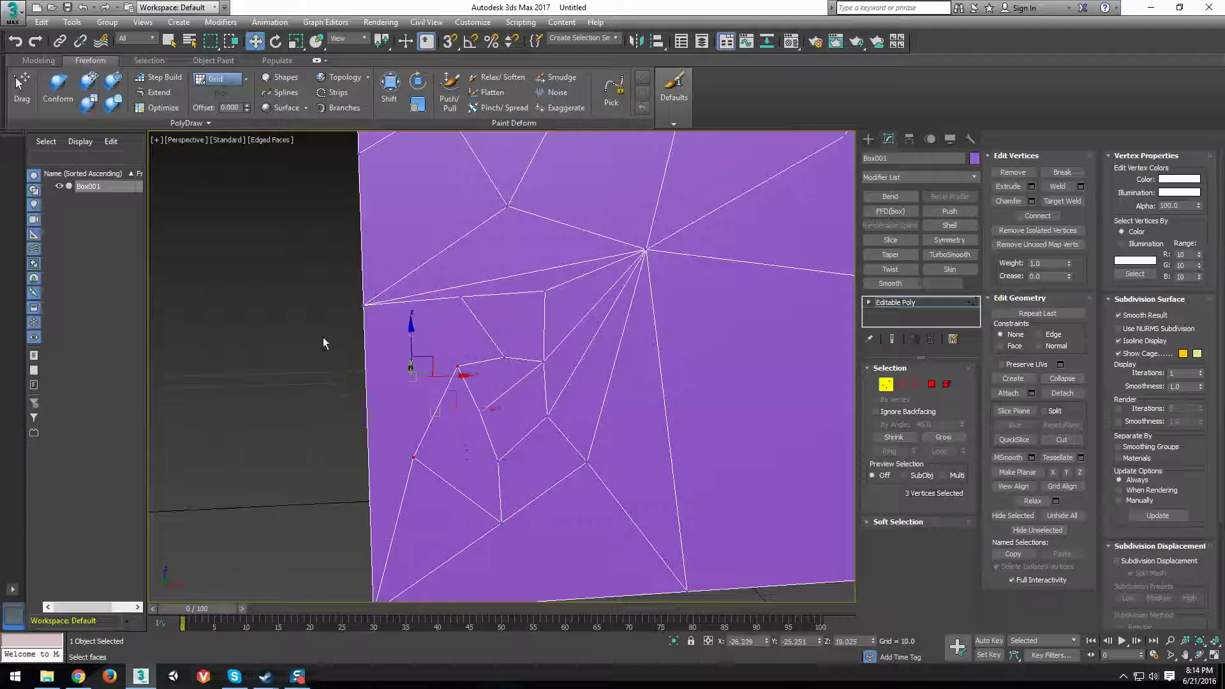
{"action": "key", "text": "ctrl+shift+e"}
- Connect the lowest vertex of the zigzag outline to the vertex on the front face's bottom edge
{"action": "middle_click_drag", "start_coordinate": [551, 427], "coordinate": [550, 380]}
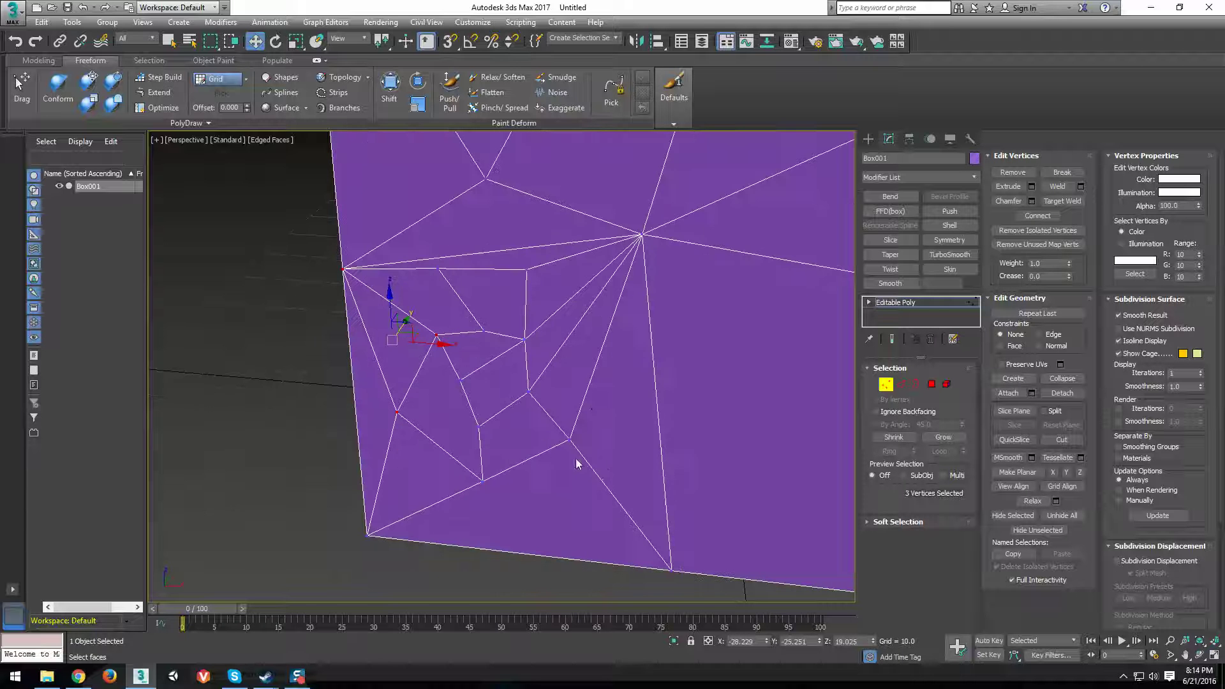
{"action": "middle_click_drag", "start_coordinate": [578, 465], "coordinate": [606, 478]}
{"action": "middle_click_drag", "start_coordinate": [545, 404], "coordinate": [634, 271]}
{"action": "middle_click_drag", "start_coordinate": [730, 508], "coordinate": [612, 477]}
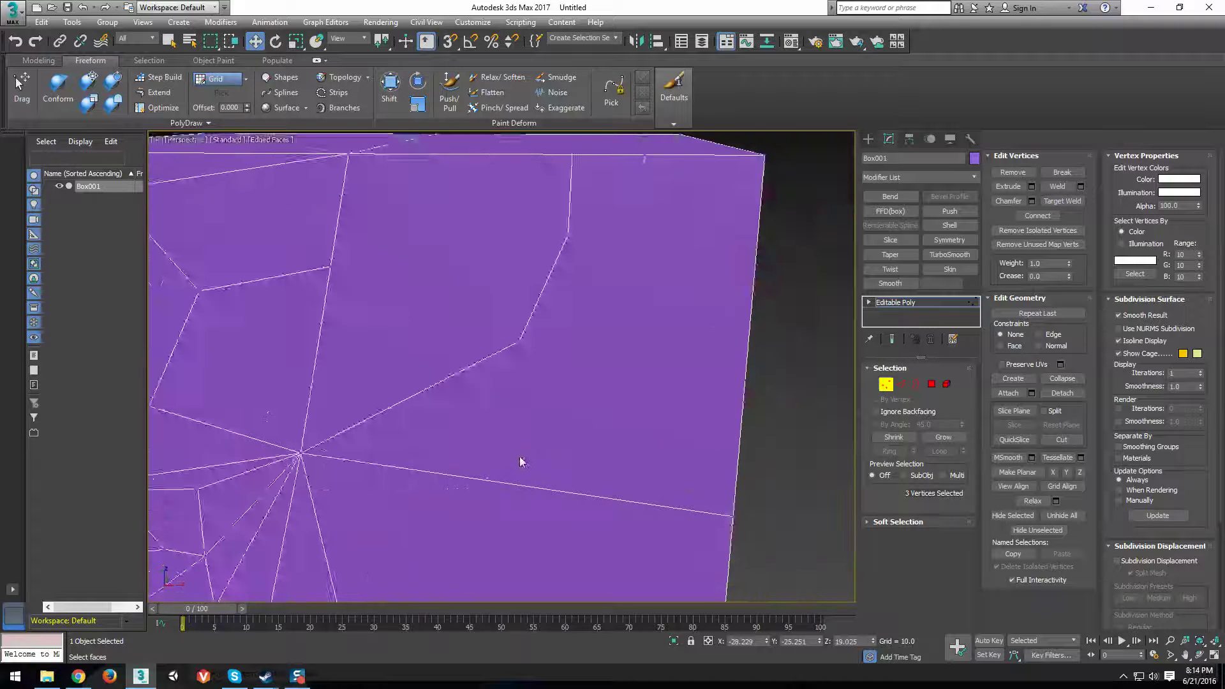
{"action": "mouse_move", "coordinate": [522, 462]}
{"action": "middle_mouse_down", "text": "alt"}
{"action": "mouse_move", "coordinate": [426, 422]}
{"action": "mouse_move", "coordinate": [536, 453]}
{"action": "middle_mouse_up", "text": "alt"}
{"action": "middle_click_drag", "start_coordinate": [349, 555], "coordinate": [473, 450]}
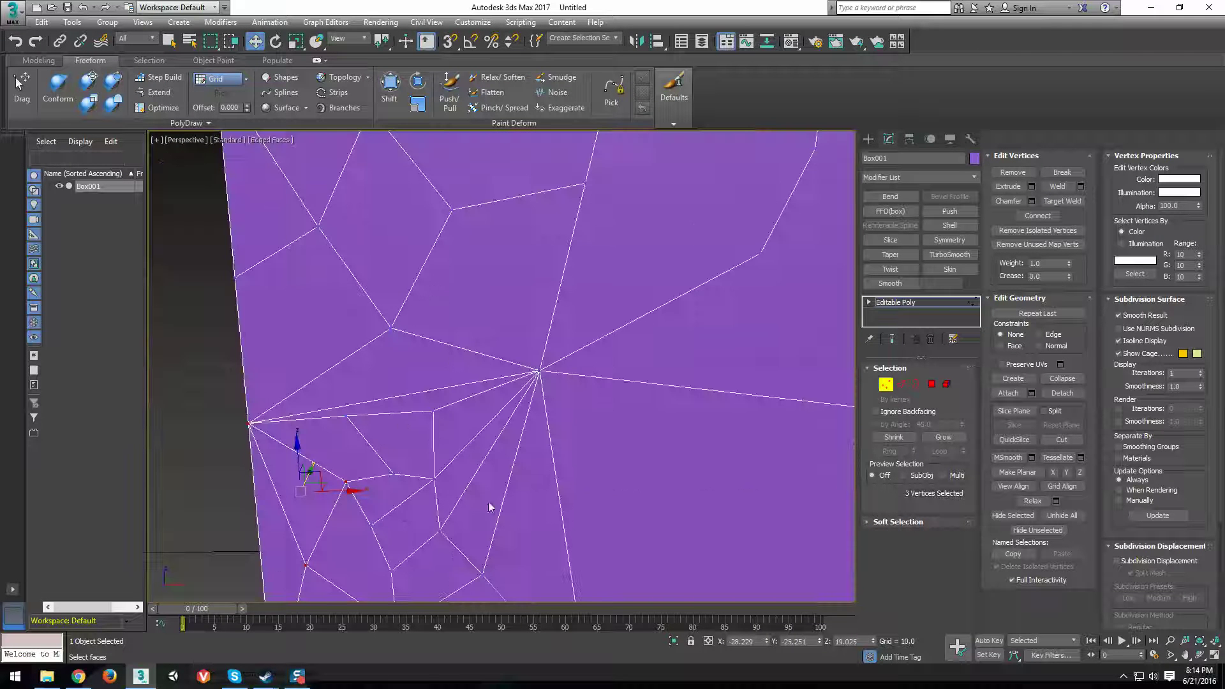
{"action": "middle_click_drag", "start_coordinate": [431, 513], "coordinate": [479, 459]}
{"action": "middle_click_drag", "start_coordinate": [419, 537], "coordinate": [469, 459]}
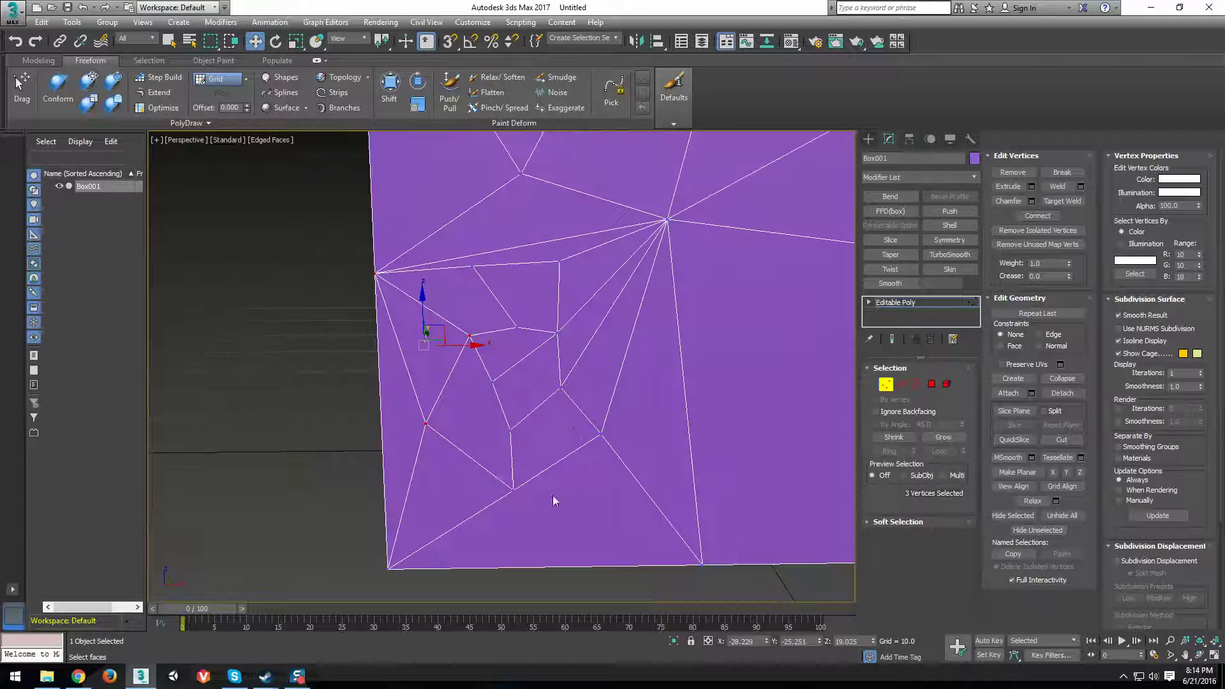
{"action": "left_click_drag", "start_coordinate": [534, 478], "coordinate": [483, 523]}
{"action": "left_click_drag", "start_coordinate": [696, 545], "coordinate": [727, 589], "text": "ctrl"}
{"action": "key", "text": "ctrl+shift+e"}
{"action": "middle_click_drag", "start_coordinate": [520, 554], "coordinate": [547, 500], "text": "alt"}
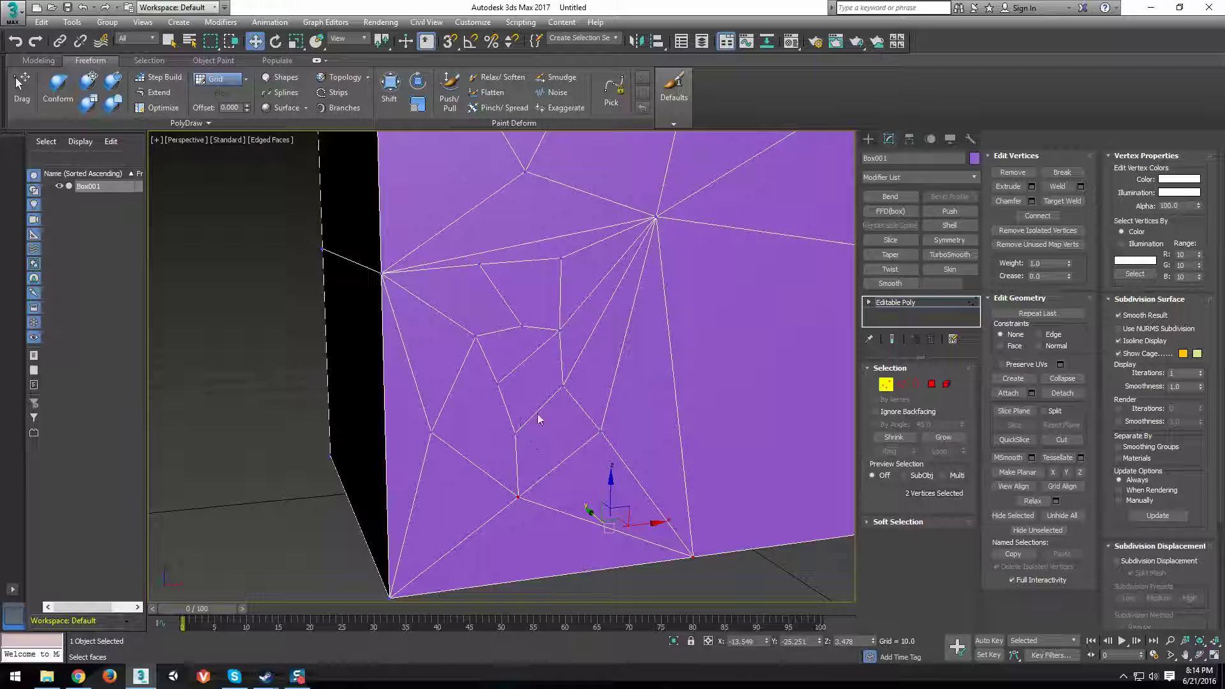
- At Polygon level, select the upper polygon between the long slanted edge and the bent cut to check its borders
{"action": "middle_click_drag", "start_coordinate": [576, 382], "coordinate": [546, 426]}
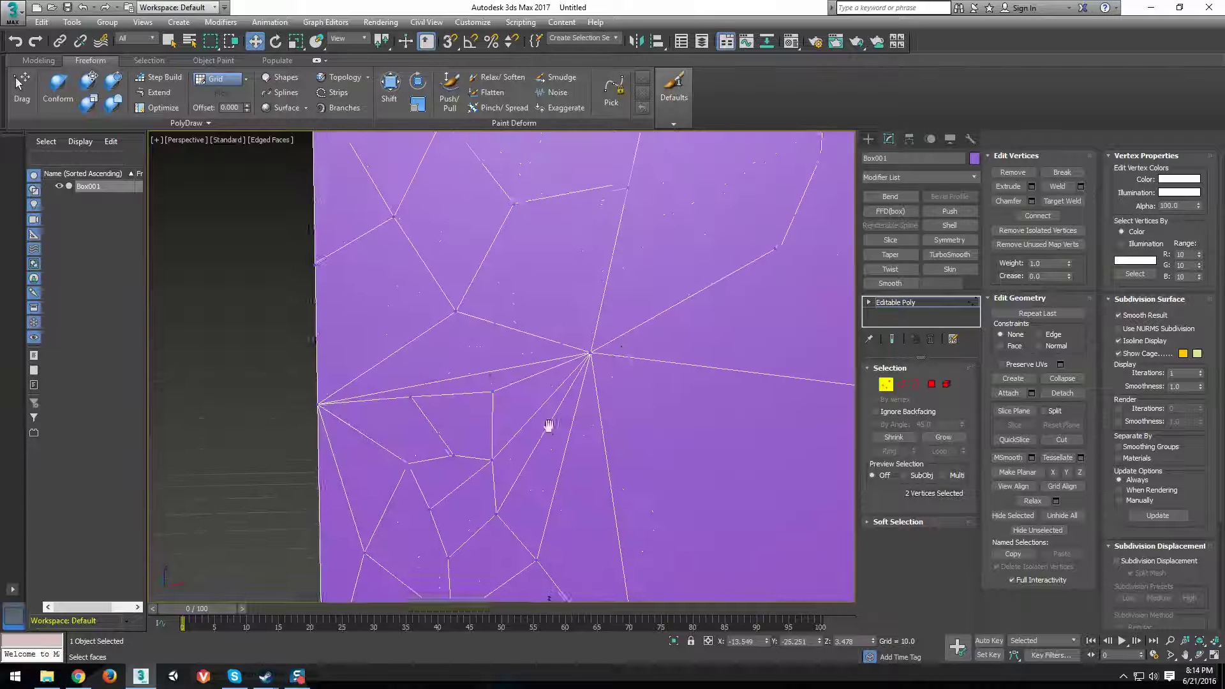
{"action": "middle_click_drag", "start_coordinate": [628, 322], "coordinate": [580, 389], "text": "alt"}
{"action": "middle_click_drag", "start_coordinate": [754, 536], "coordinate": [712, 533]}
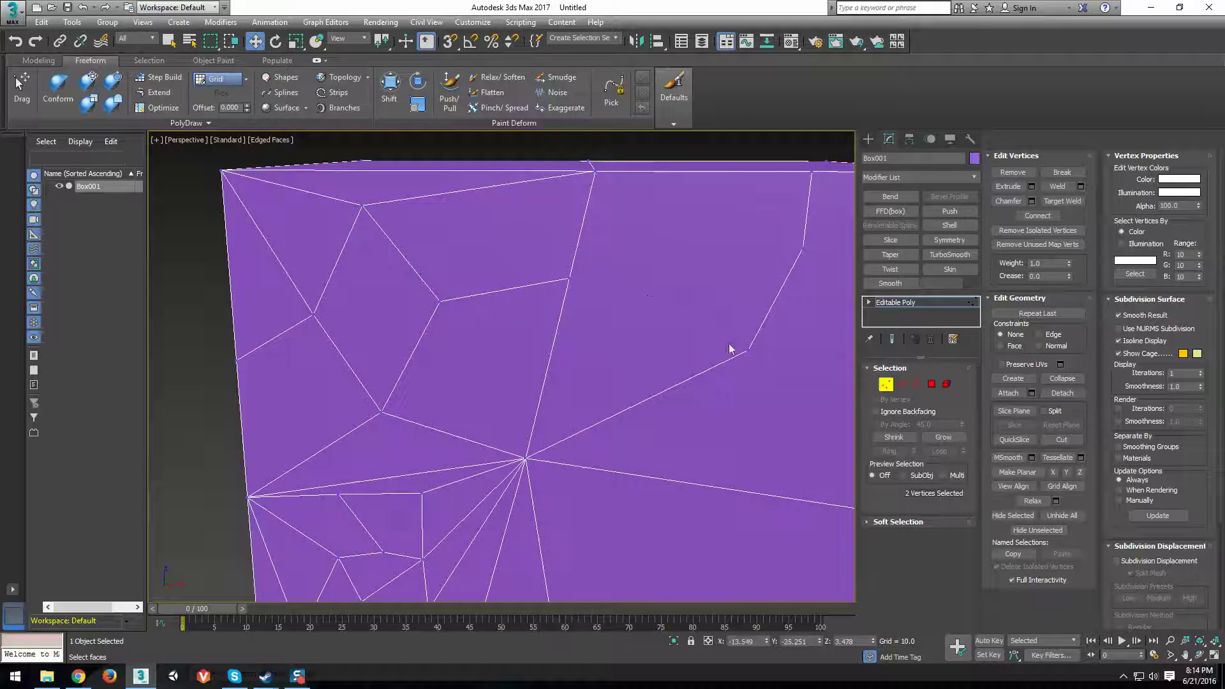
{"action": "middle_click_drag", "start_coordinate": [730, 348], "coordinate": [505, 347]}
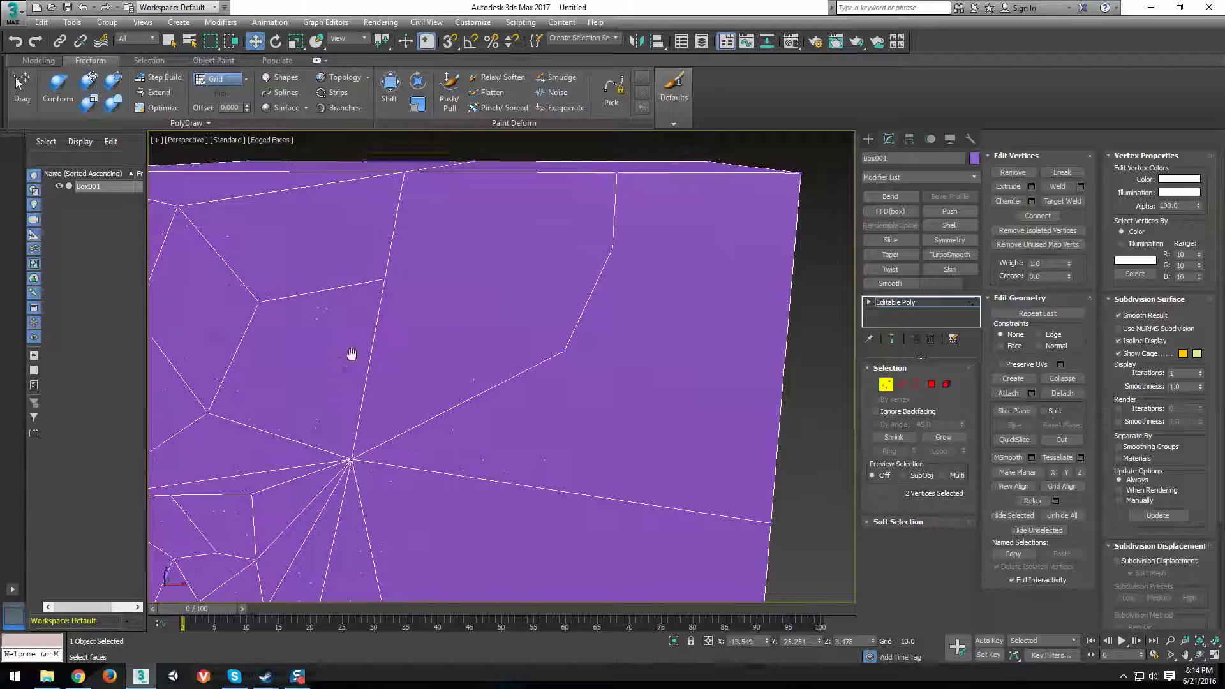
{"action": "middle_click_drag", "start_coordinate": [351, 355], "coordinate": [418, 342]}
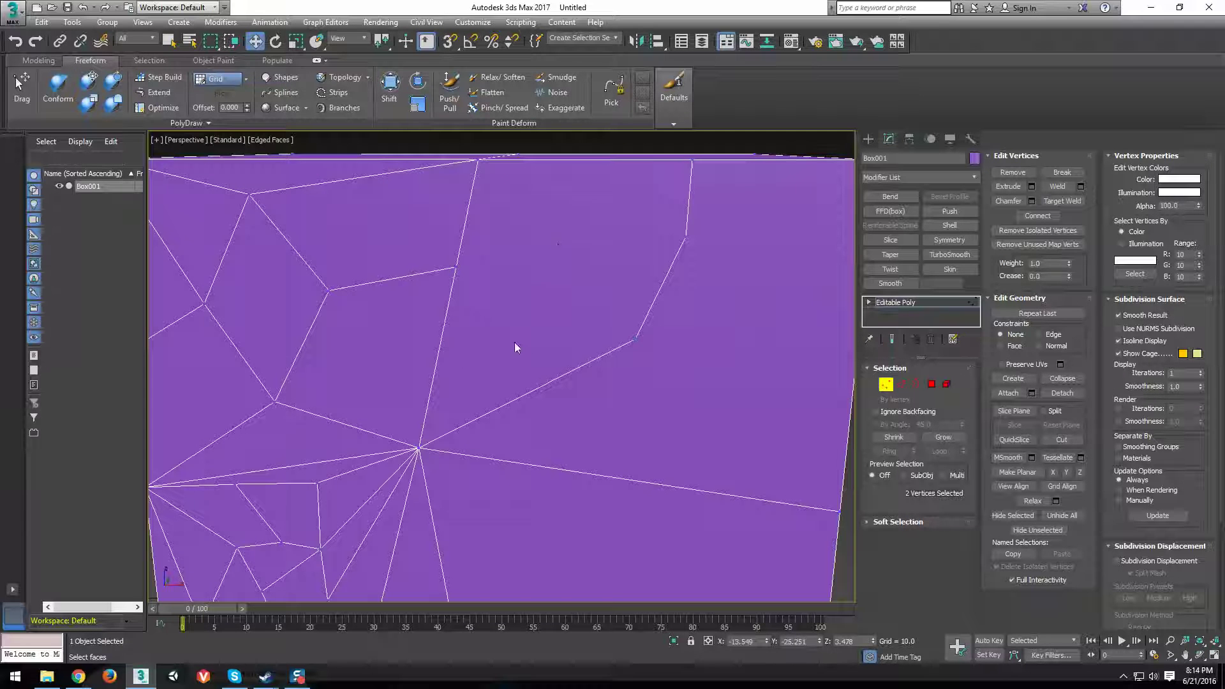
{"action": "left_click", "coordinate": [931, 383]}
{"action": "left_click", "coordinate": [570, 276]}
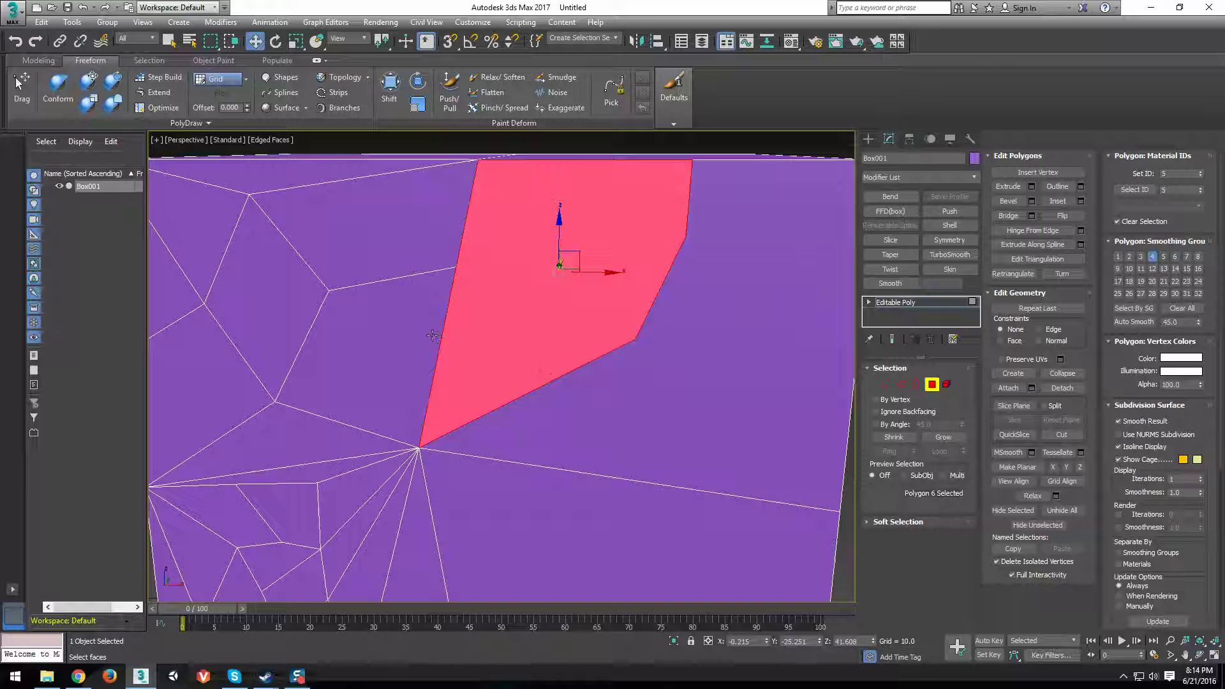
- At Vertex level, try to connect the vertex lying on the long slanted edge to the bent cut's two middle vertices
{"action": "key", "text": "1"}
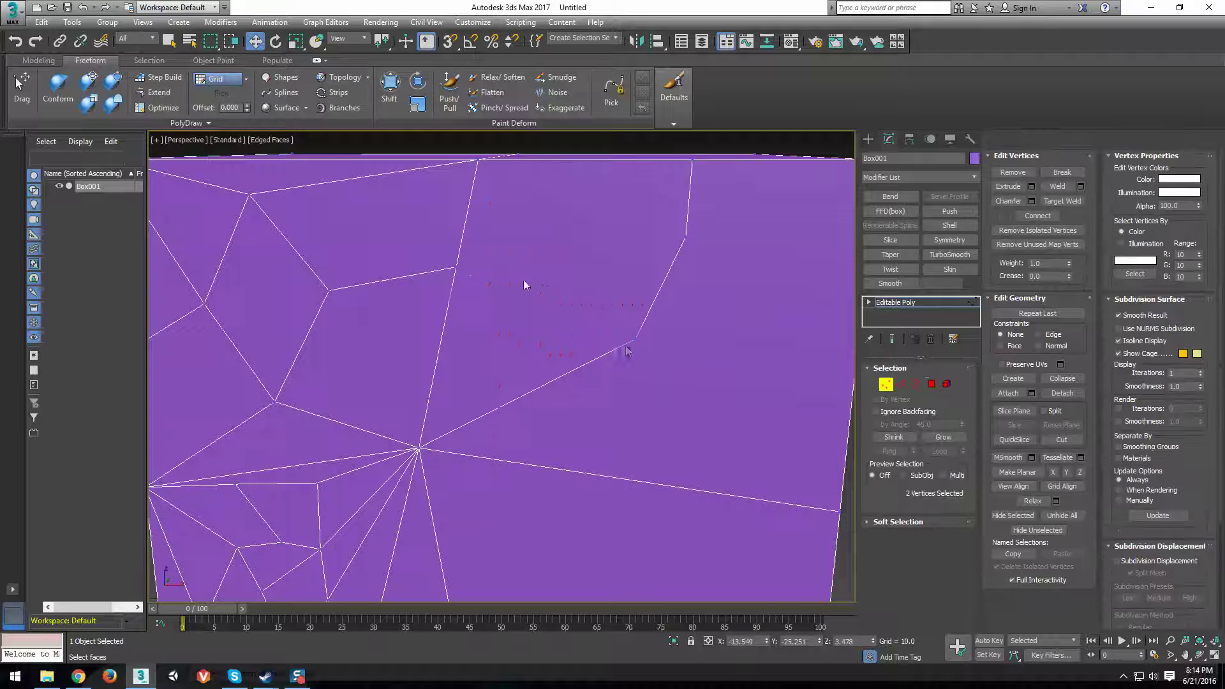
{"action": "left_click", "coordinate": [456, 267], "text": "ctrl"}
{"action": "key", "text": "ctrl+shift+e"}
{"action": "middle_click_drag", "start_coordinate": [722, 358], "coordinate": [672, 341], "text": "alt"}
{"action": "key", "text": "ctrl+z"}
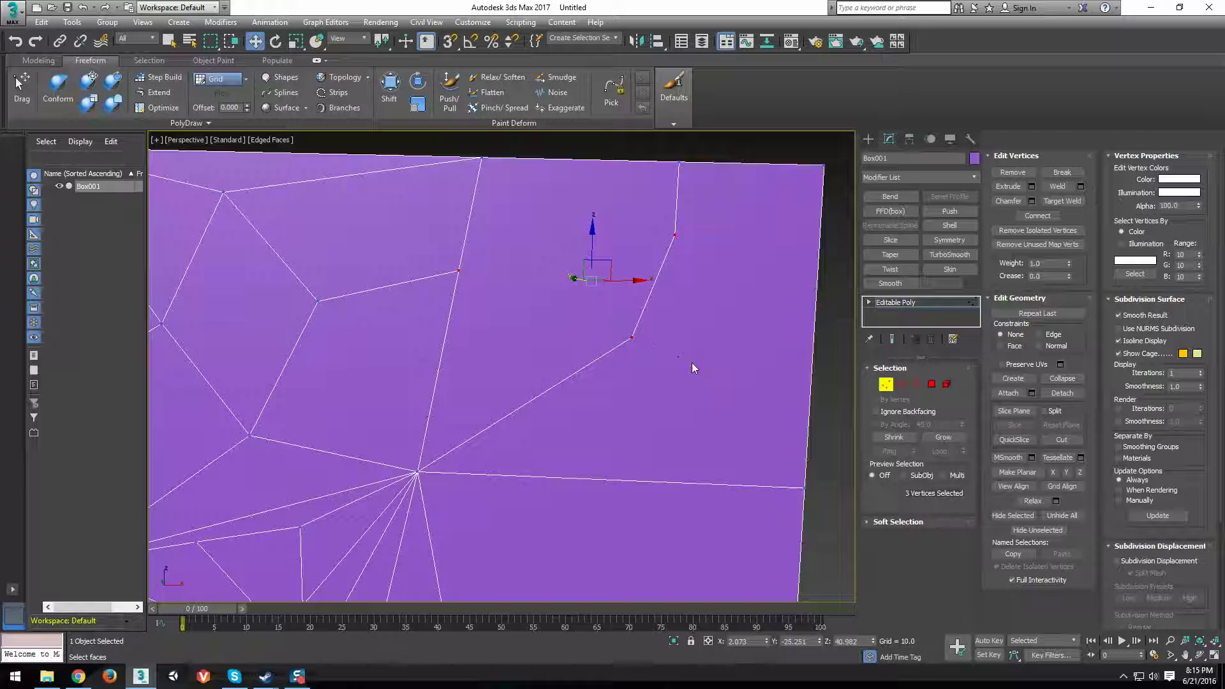
{"action": "left_click", "coordinate": [535, 329]}
- Select the central vertex and the top-edge vertex to show the long slanted edge's endpoints, and clear the selection
{"action": "left_click", "coordinate": [416, 472]}
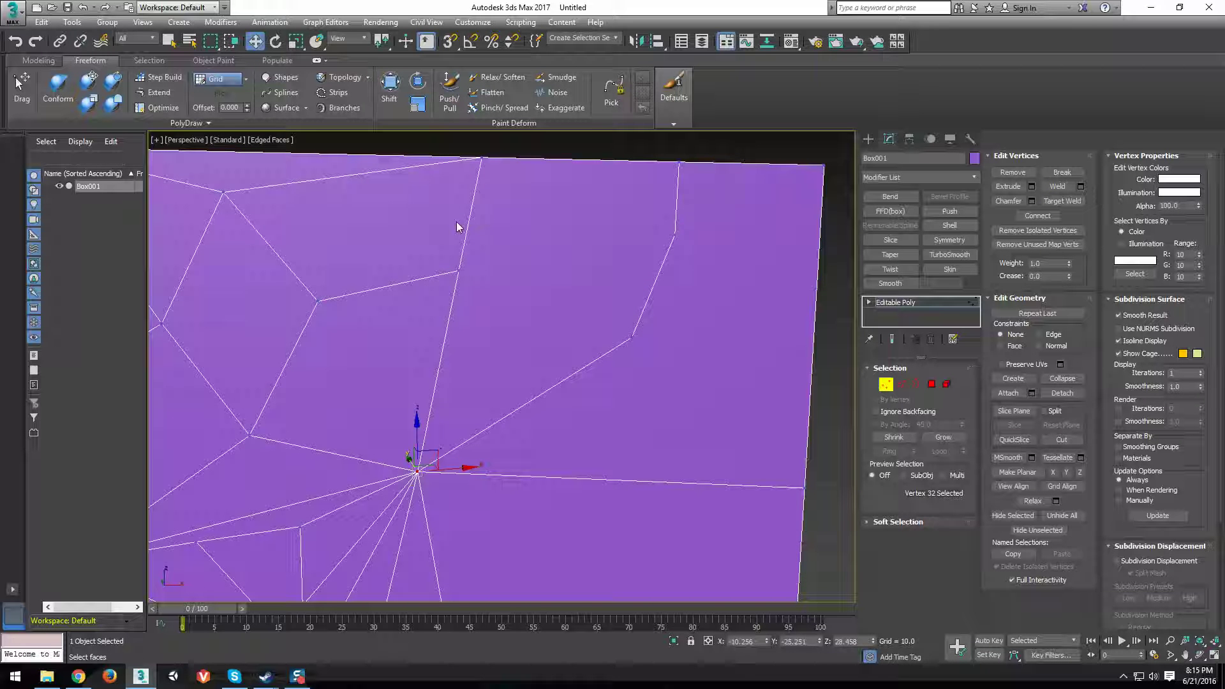
{"action": "left_click", "coordinate": [481, 159], "text": "ctrl"}
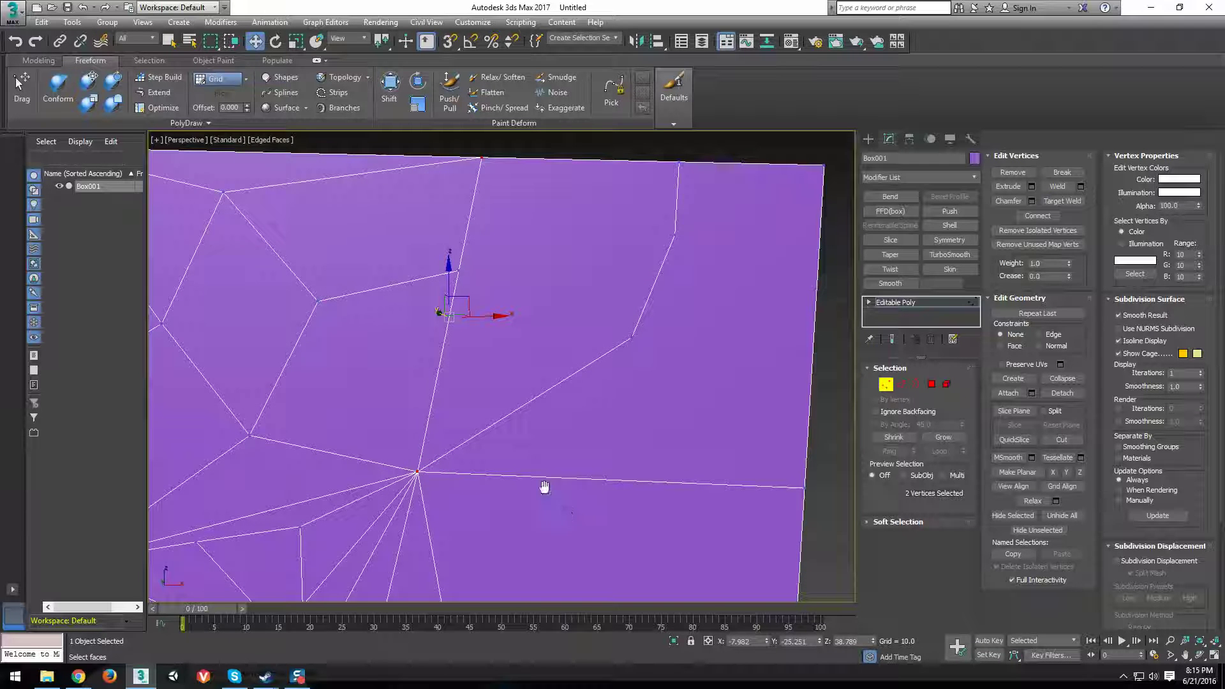
{"action": "middle_click_drag", "start_coordinate": [544, 487], "coordinate": [576, 478]}
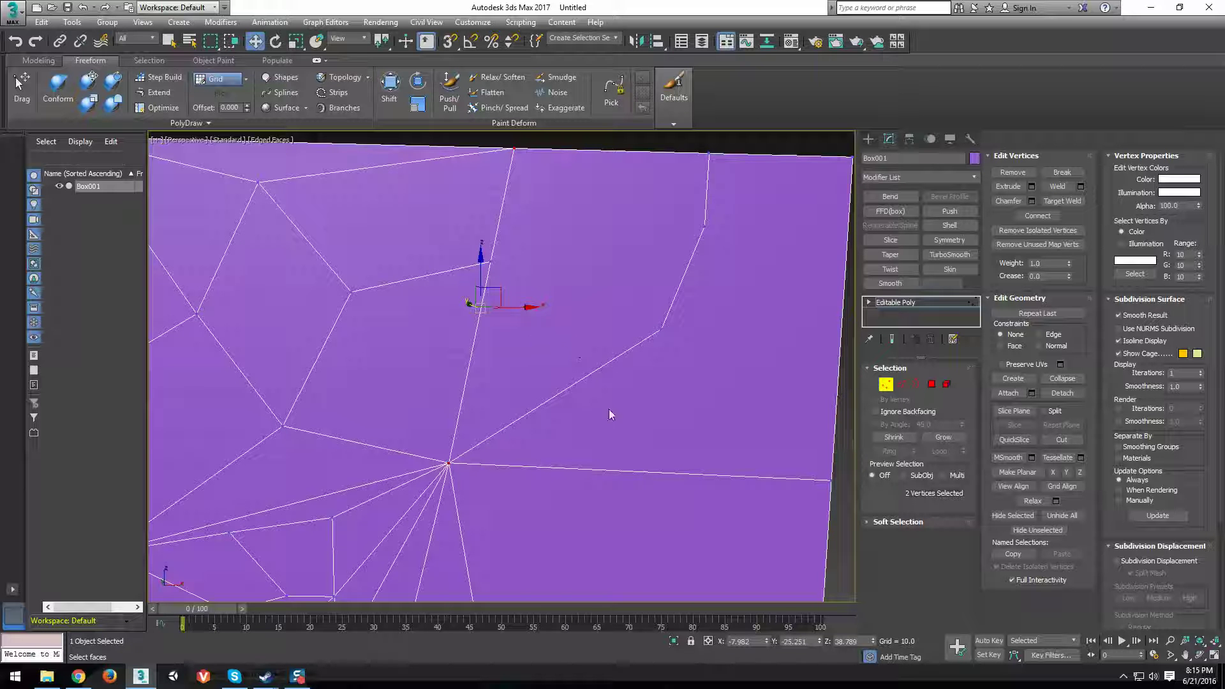
{"action": "left_click", "coordinate": [486, 219]}
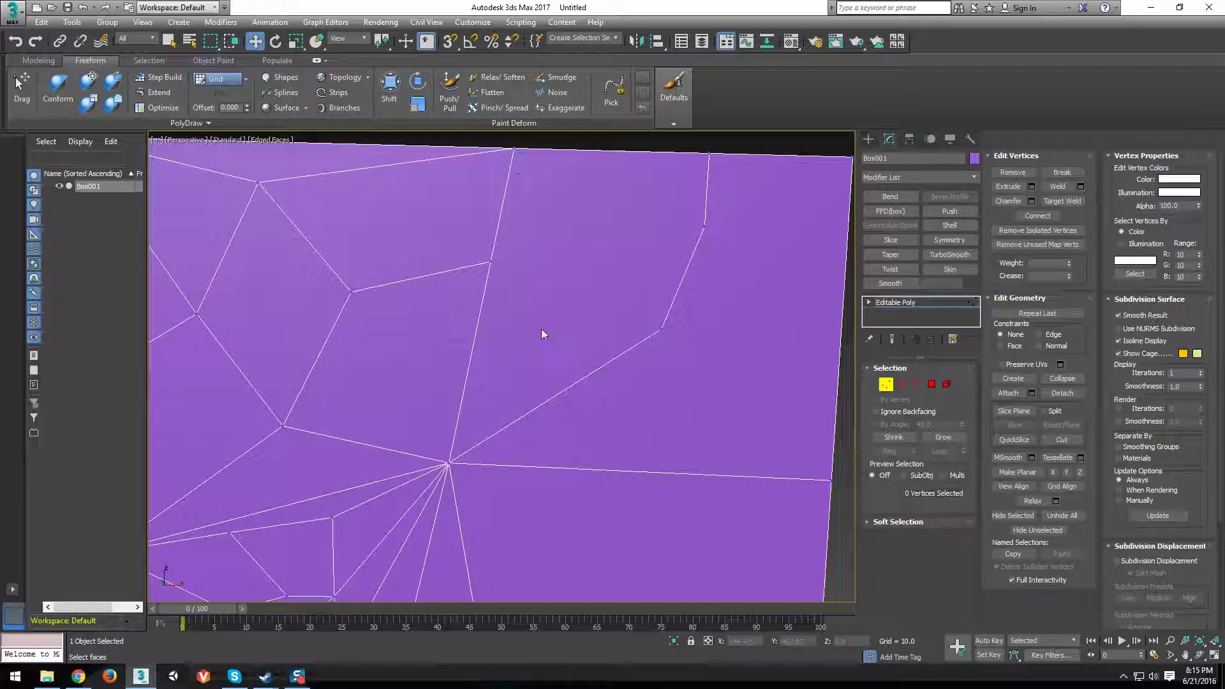
- Pull the vertex lying on the long slanted edge sideways and outward to inspect its separation, and undo the move
{"action": "left_click", "coordinate": [490, 263]}
{"action": "middle_click_drag", "start_coordinate": [533, 308], "coordinate": [539, 260], "text": "alt"}
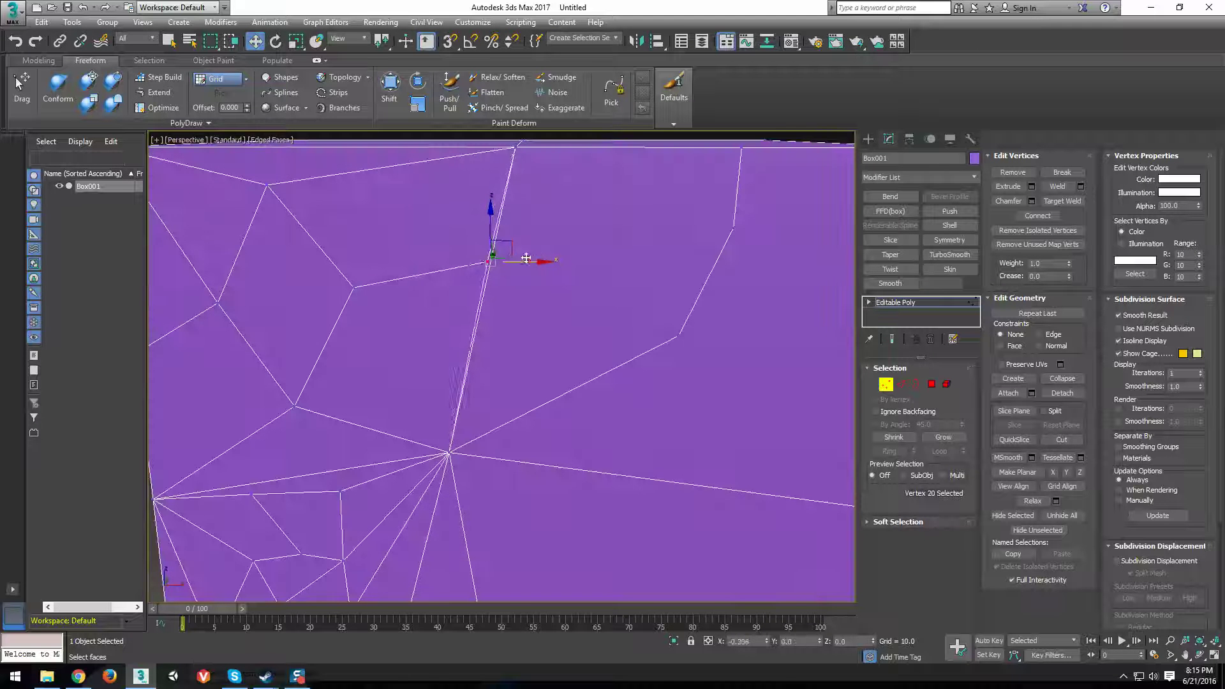
{"action": "left_click_drag", "start_coordinate": [539, 260], "coordinate": [514, 257]}
{"action": "middle_click_drag", "start_coordinate": [514, 258], "coordinate": [481, 306], "text": "alt"}
{"action": "left_click_drag", "start_coordinate": [487, 244], "coordinate": [462, 301]}
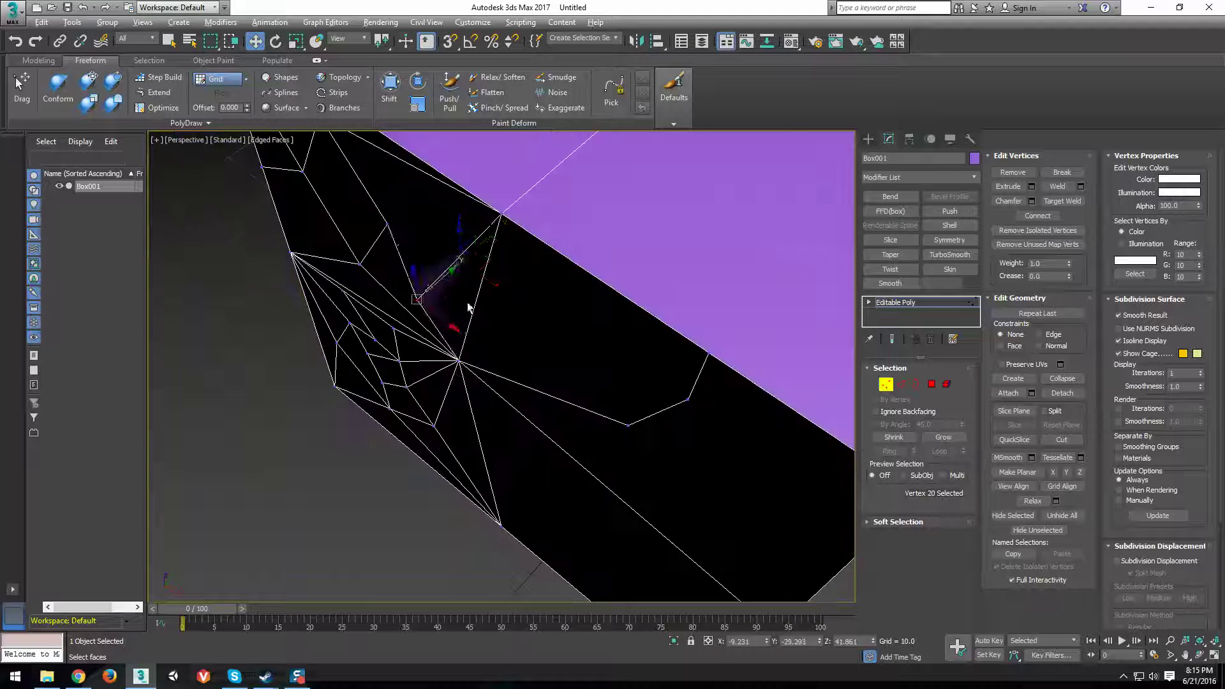
{"action": "middle_click_drag", "start_coordinate": [468, 306], "coordinate": [428, 445], "text": "alt"}
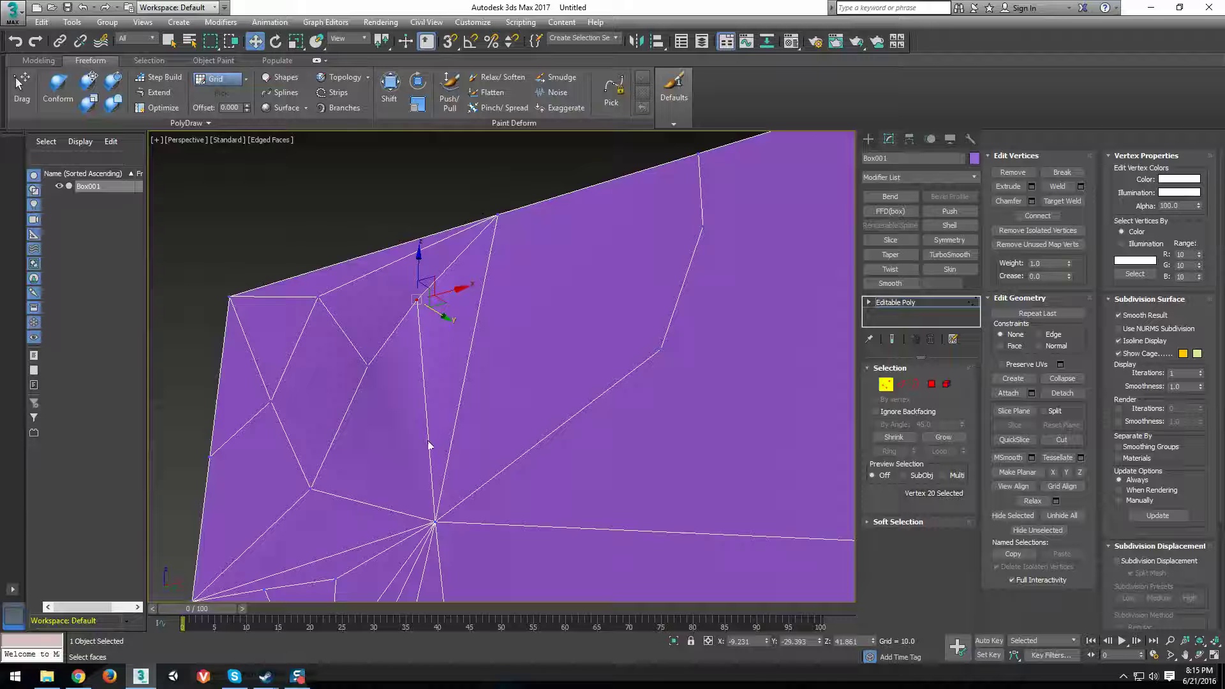
{"action": "middle_click_drag", "start_coordinate": [456, 330], "coordinate": [457, 426], "text": "alt"}
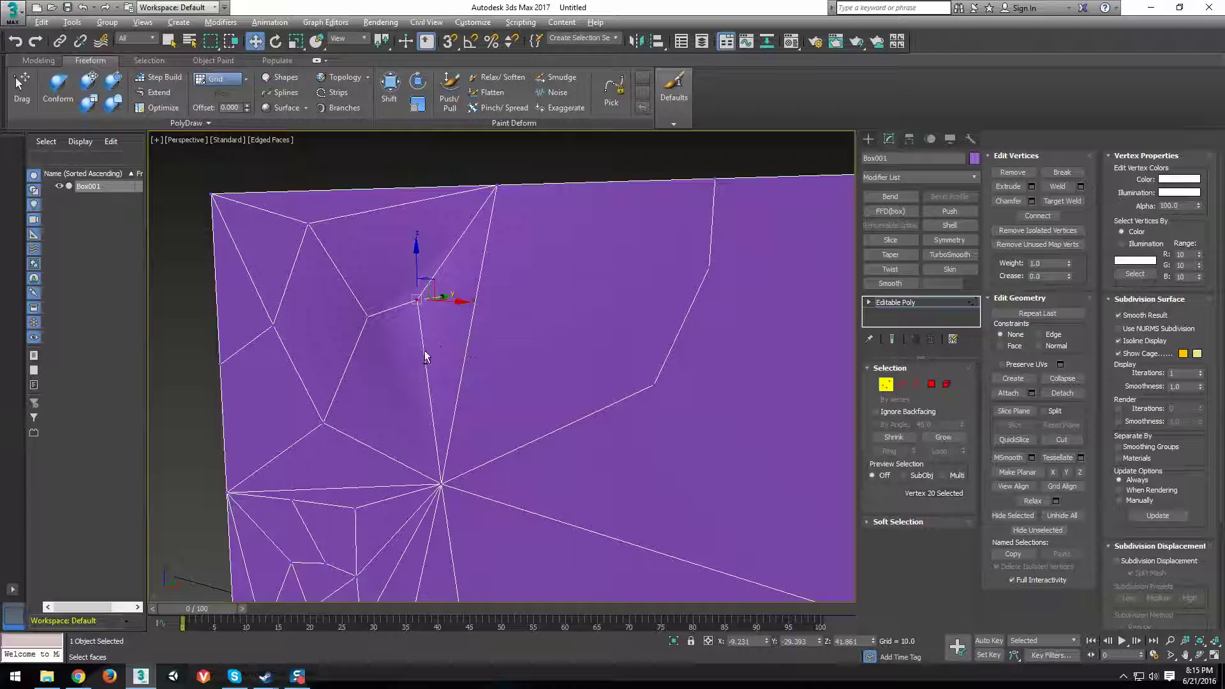
{"action": "middle_click_drag", "start_coordinate": [424, 354], "coordinate": [453, 338], "text": "alt"}
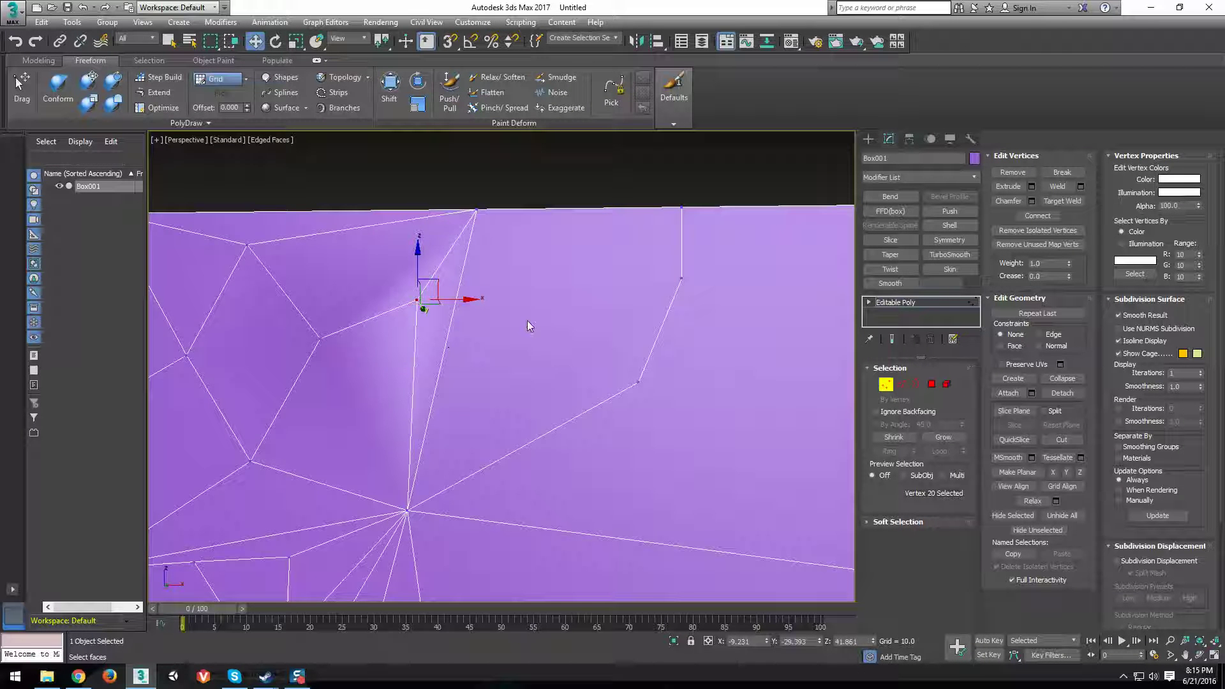
{"action": "middle_click_drag", "start_coordinate": [497, 407], "coordinate": [463, 381], "text": "alt"}
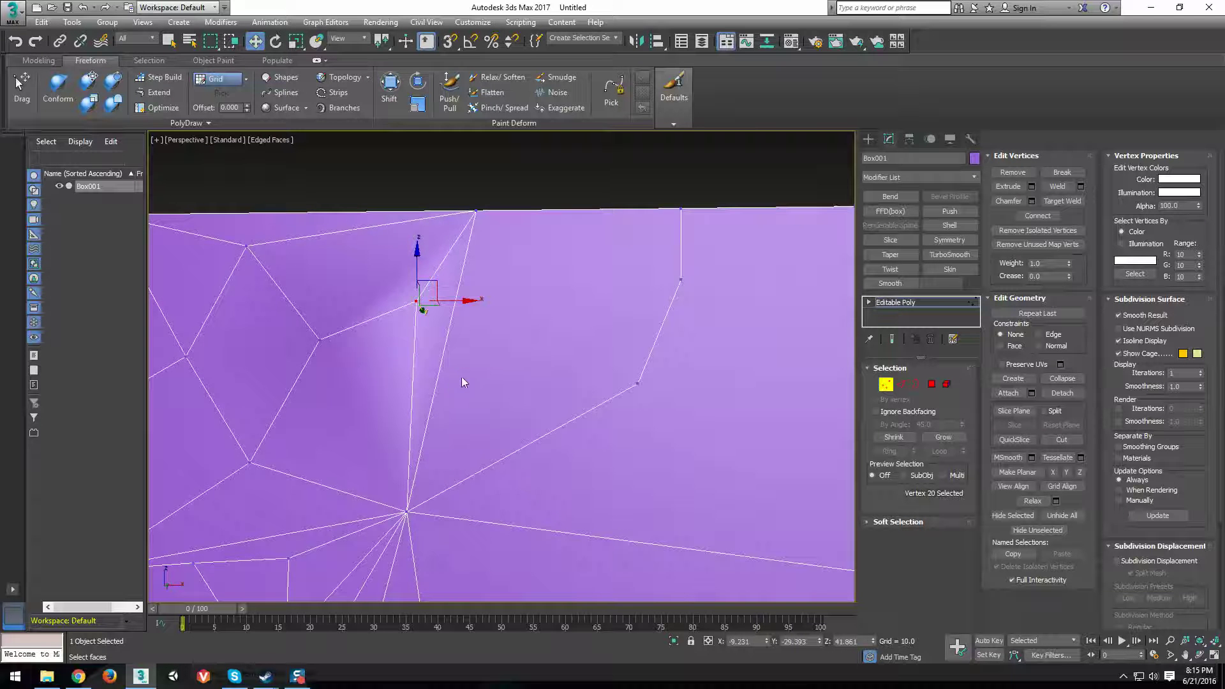
{"action": "left_click_drag", "start_coordinate": [454, 383], "coordinate": [486, 374]}
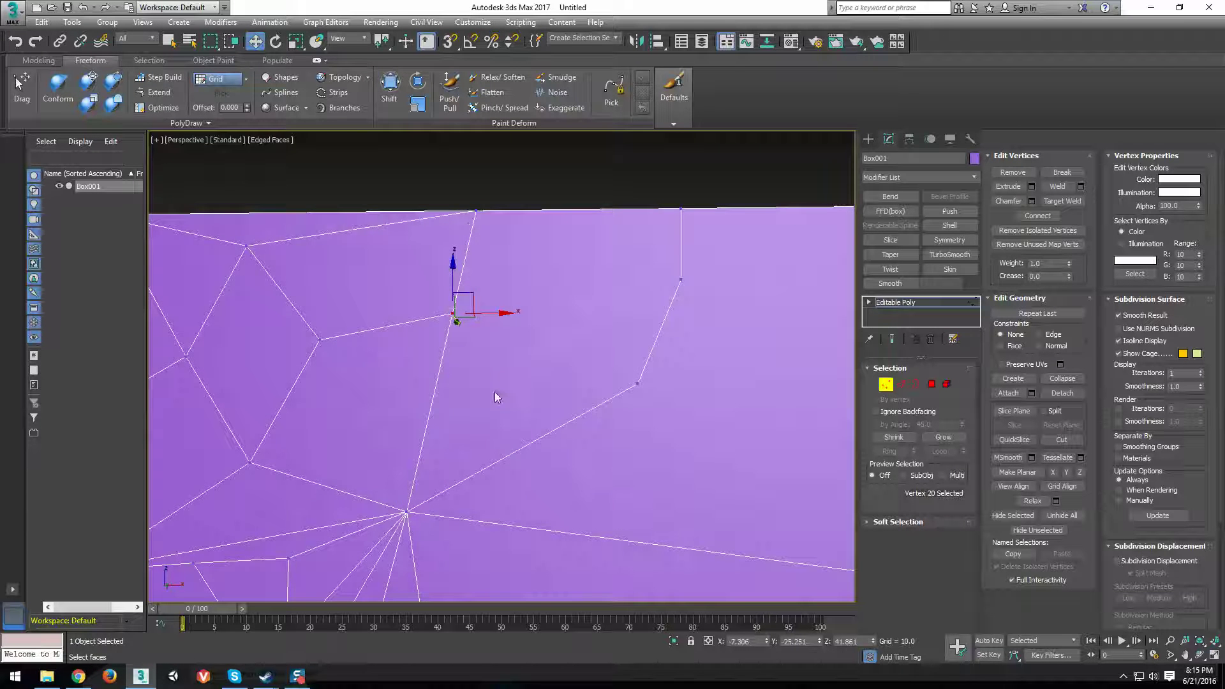
- Select the vertex lying on the long slanted edge together with the bent cut's two middle vertices
{"action": "left_click", "coordinate": [500, 287]}
{"action": "left_click", "coordinate": [451, 312]}
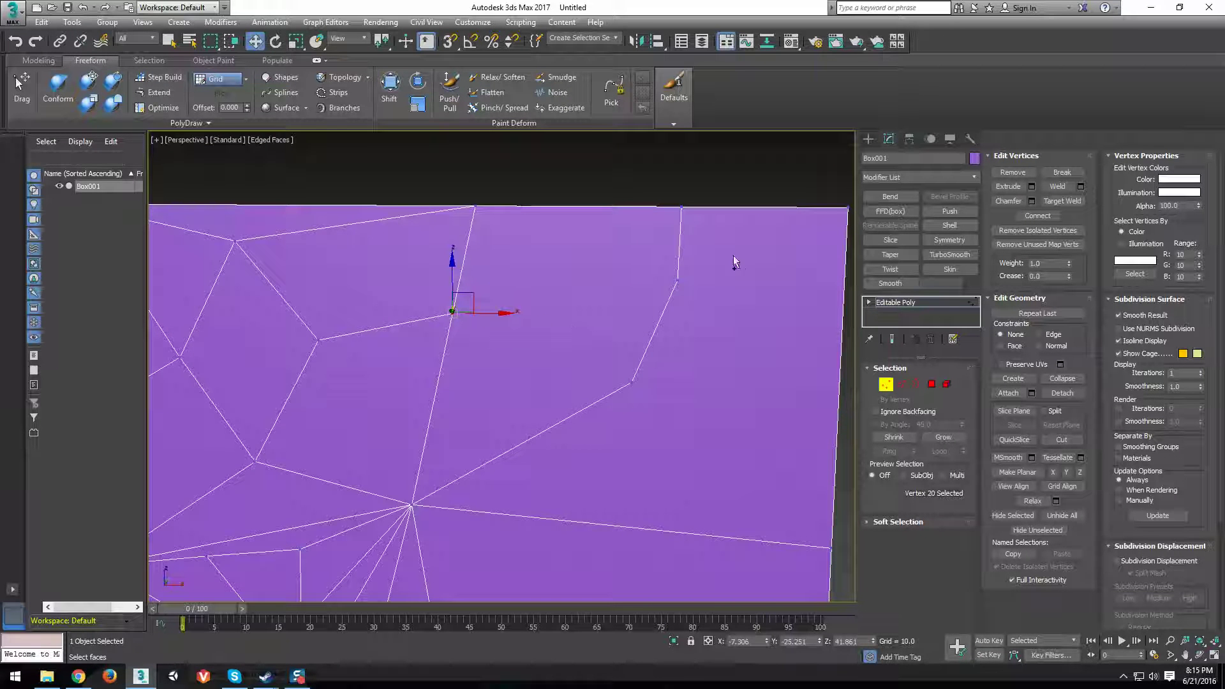
{"action": "left_click_drag", "start_coordinate": [733, 262], "coordinate": [563, 421], "text": "ctrl"}
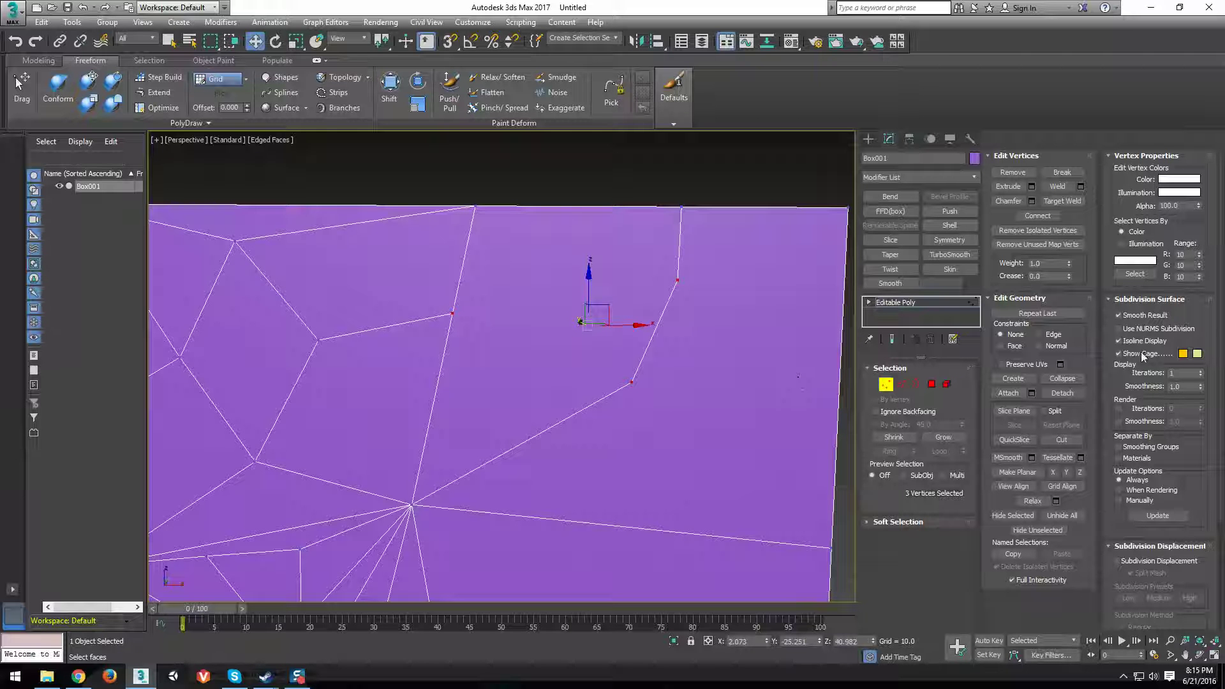
- Try to connect the three selected vertices, clear the selection, and reselect only the vertex lying on the long slanted edge
{"action": "left_click", "coordinate": [1037, 215]}
{"action": "left_click", "coordinate": [461, 298]}
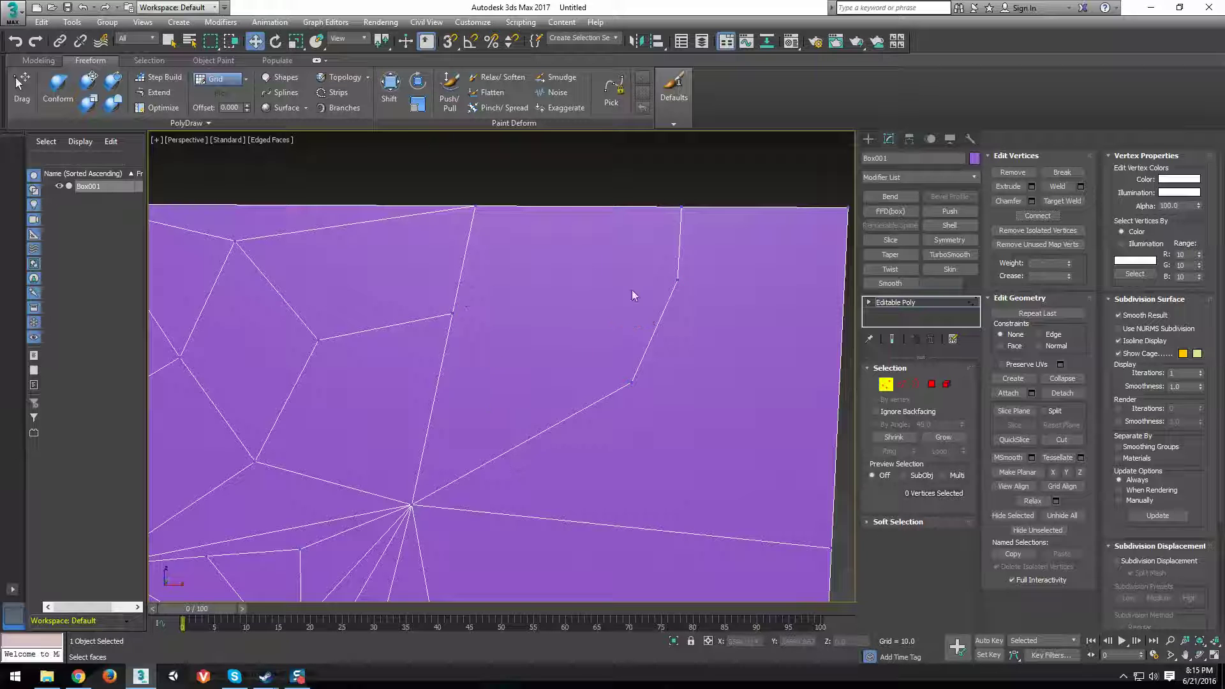
{"action": "left_click", "coordinate": [450, 314]}
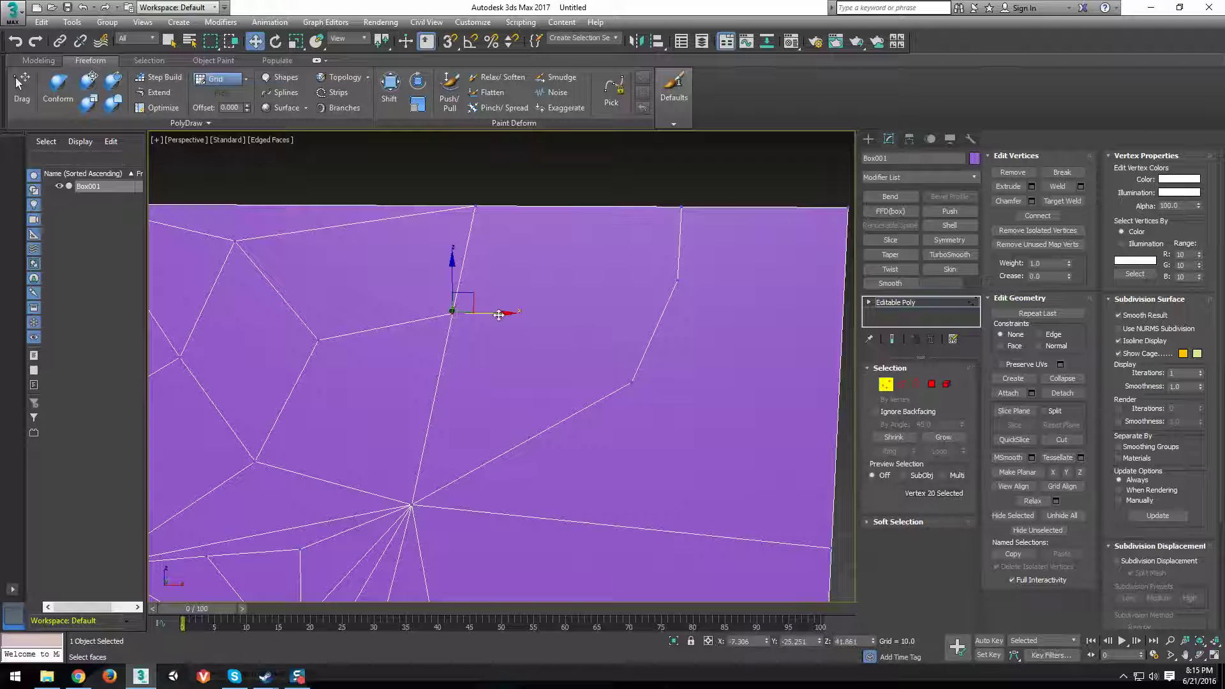
- At Edge level, select the full slanted edge and its lower segment in turn to compare the two overlapping edges
{"action": "key", "text": "2"}
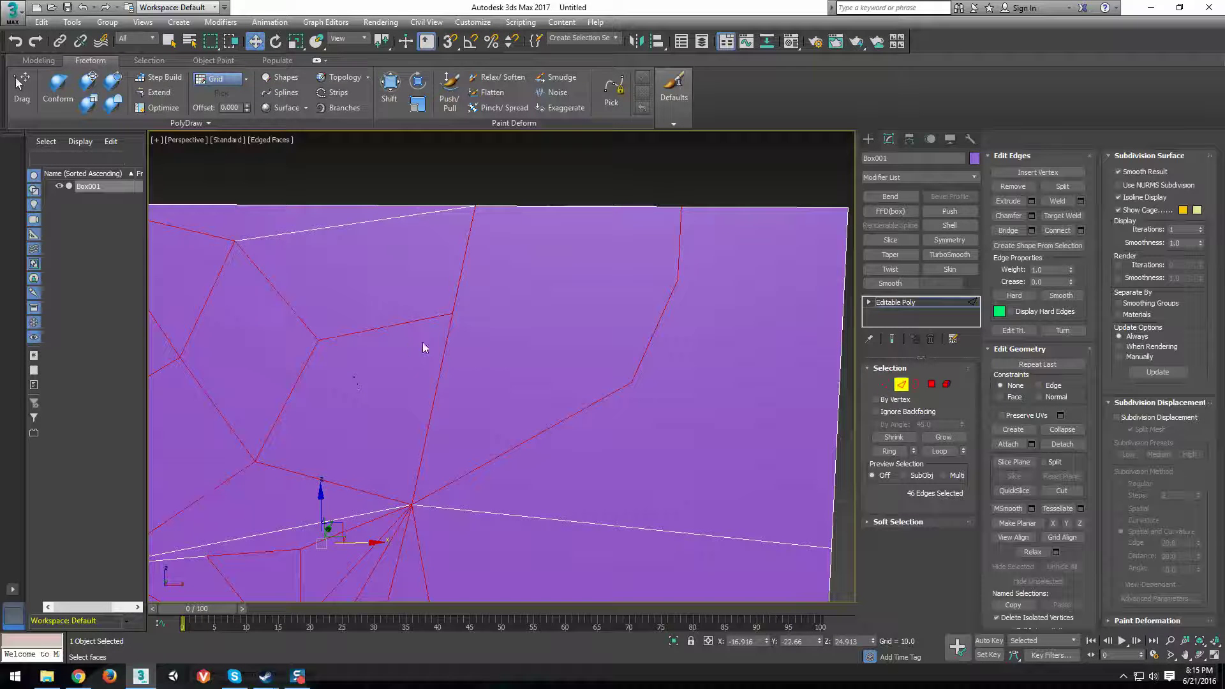
{"action": "left_click", "coordinate": [446, 344]}
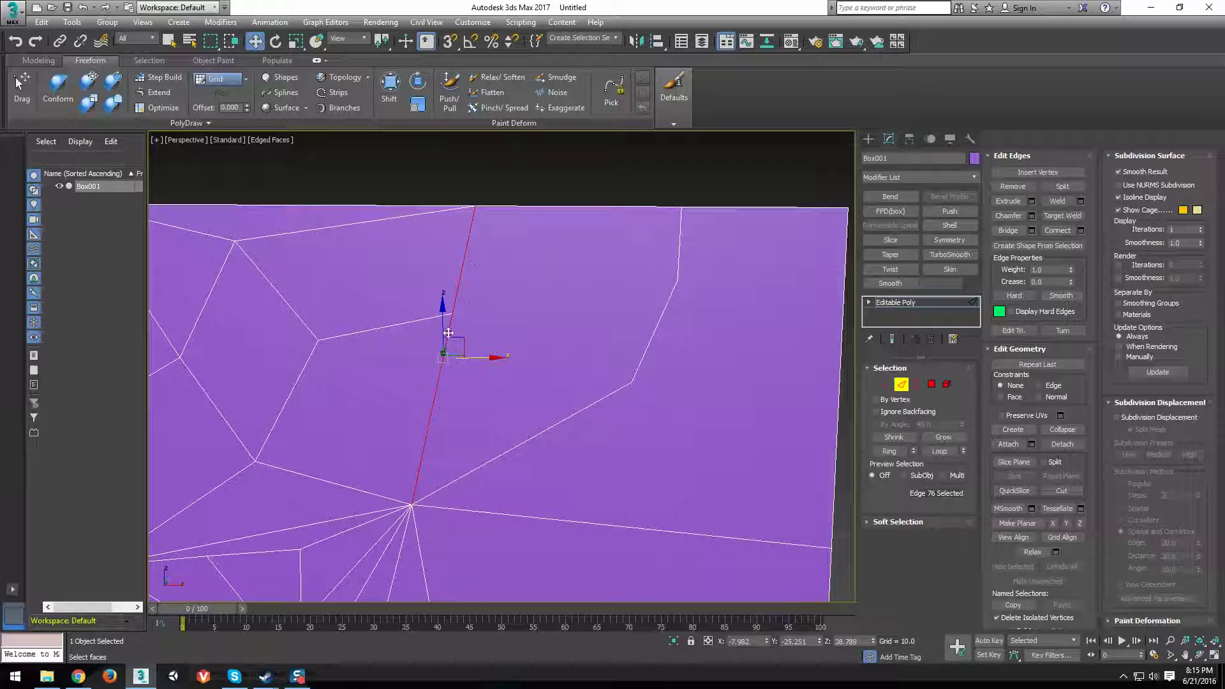
{"action": "left_click", "coordinate": [431, 417]}
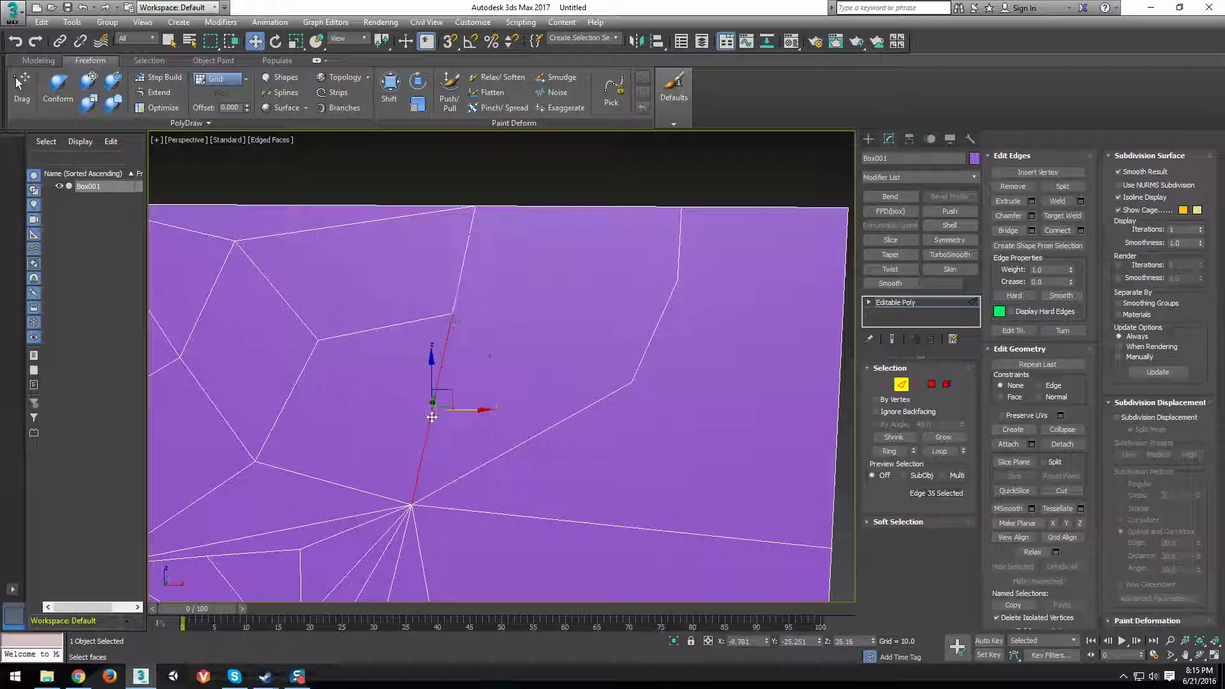
{"action": "left_click", "coordinate": [450, 338]}
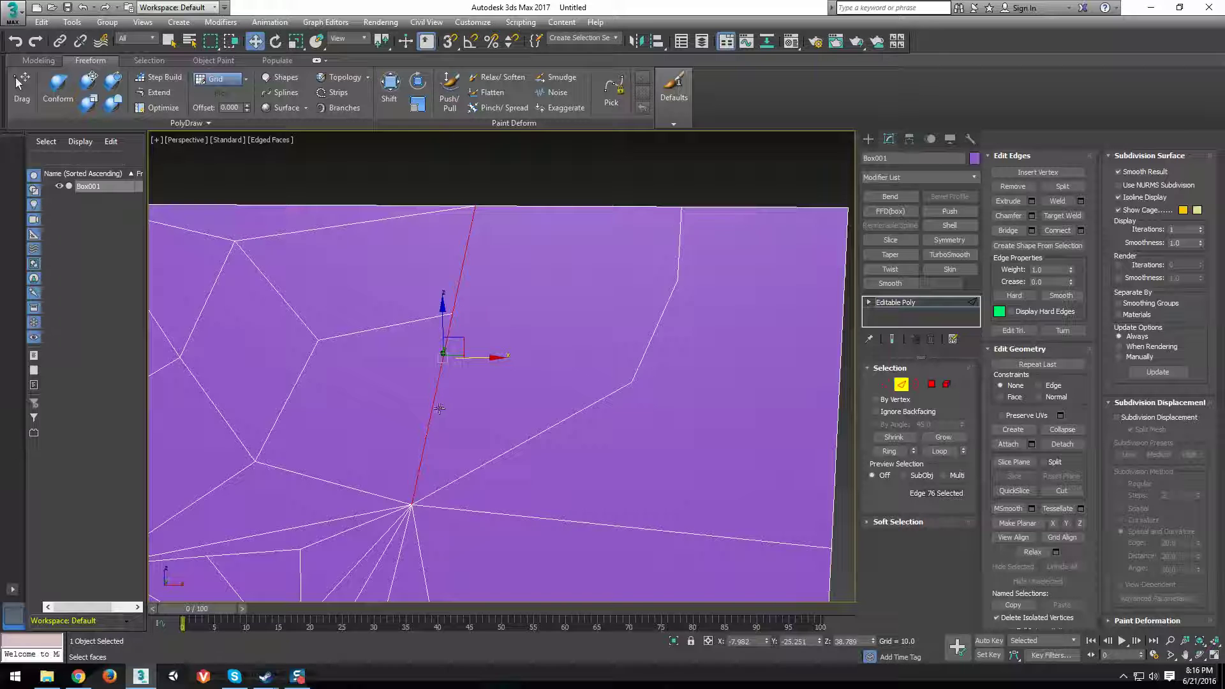
- At Vertex level, select the vertices where the slanted edge meets the side cut plus the bent cut's two middle vertices, and connect them
{"action": "key", "text": "1"}
{"action": "left_click", "coordinate": [452, 312]}
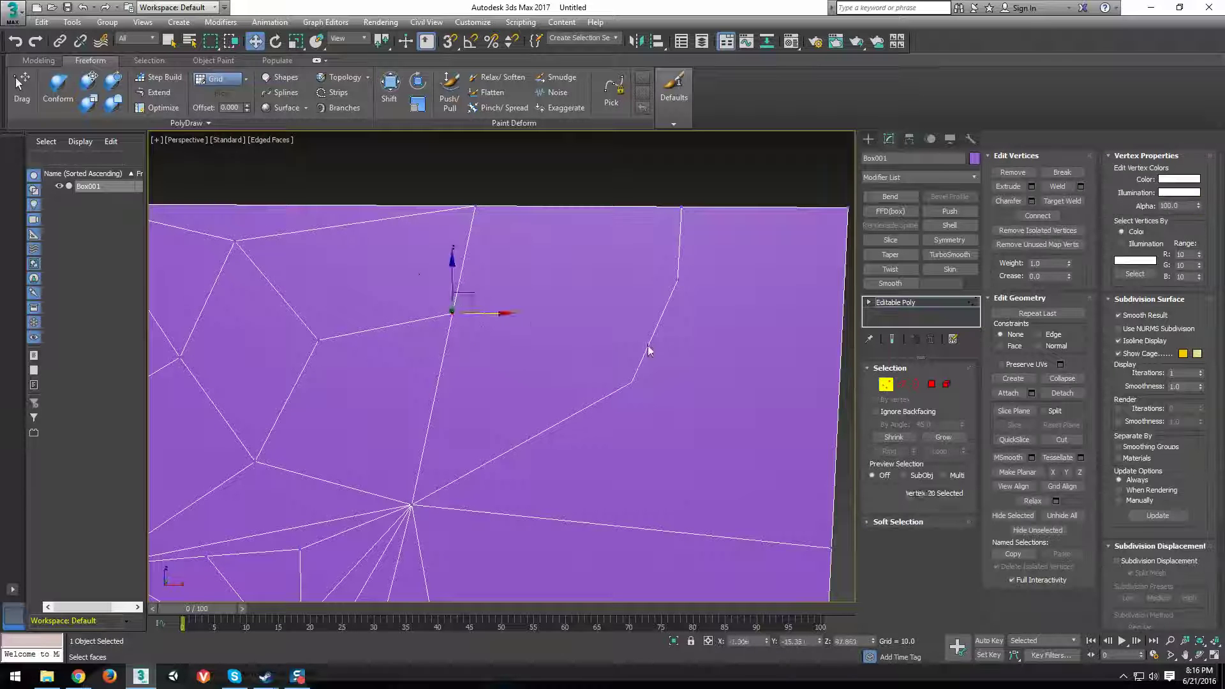
{"action": "left_click_drag", "start_coordinate": [648, 351], "coordinate": [774, 438], "text": "ctrl"}
{"action": "key", "text": "ctrl+shift+e"}
- Examine the two new connecting edges from several angles at Edge level, and select the edge from the face's left side to the central vertex
{"action": "mouse_move", "coordinate": [540, 438]}
{"action": "middle_mouse_down"}
{"action": "mouse_move", "coordinate": [575, 438]}
{"action": "mouse_move", "coordinate": [549, 420]}
{"action": "middle_mouse_up"}
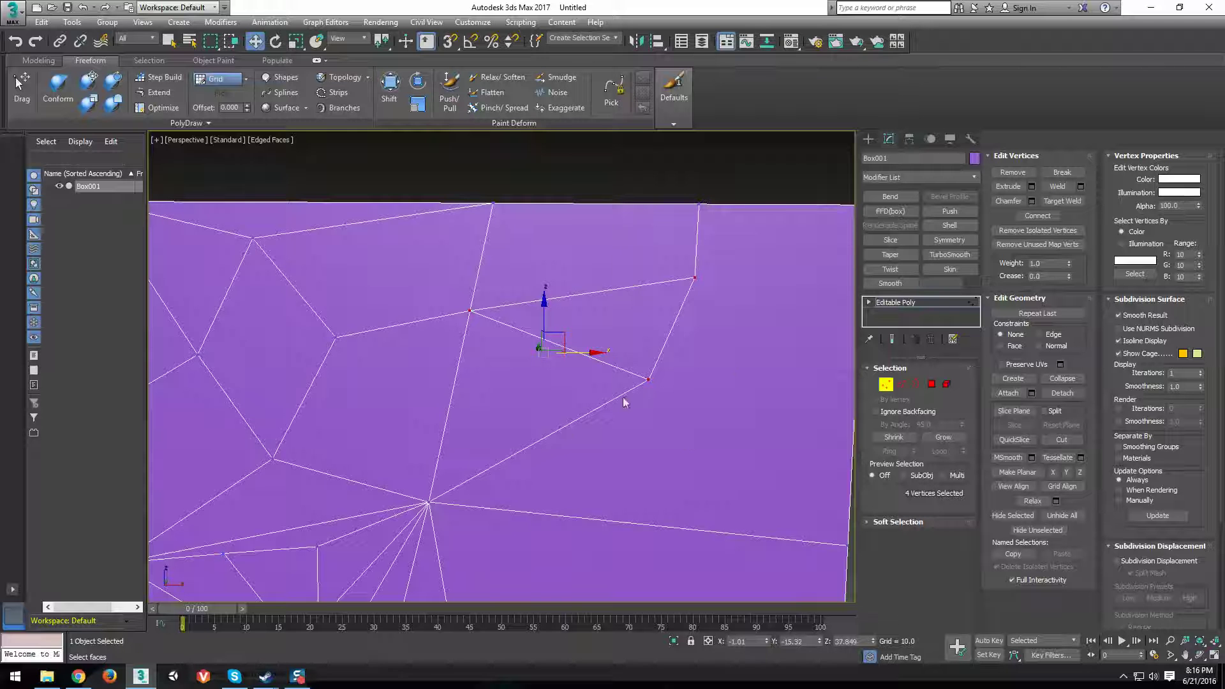
{"action": "middle_click_drag", "start_coordinate": [384, 479], "coordinate": [449, 410]}
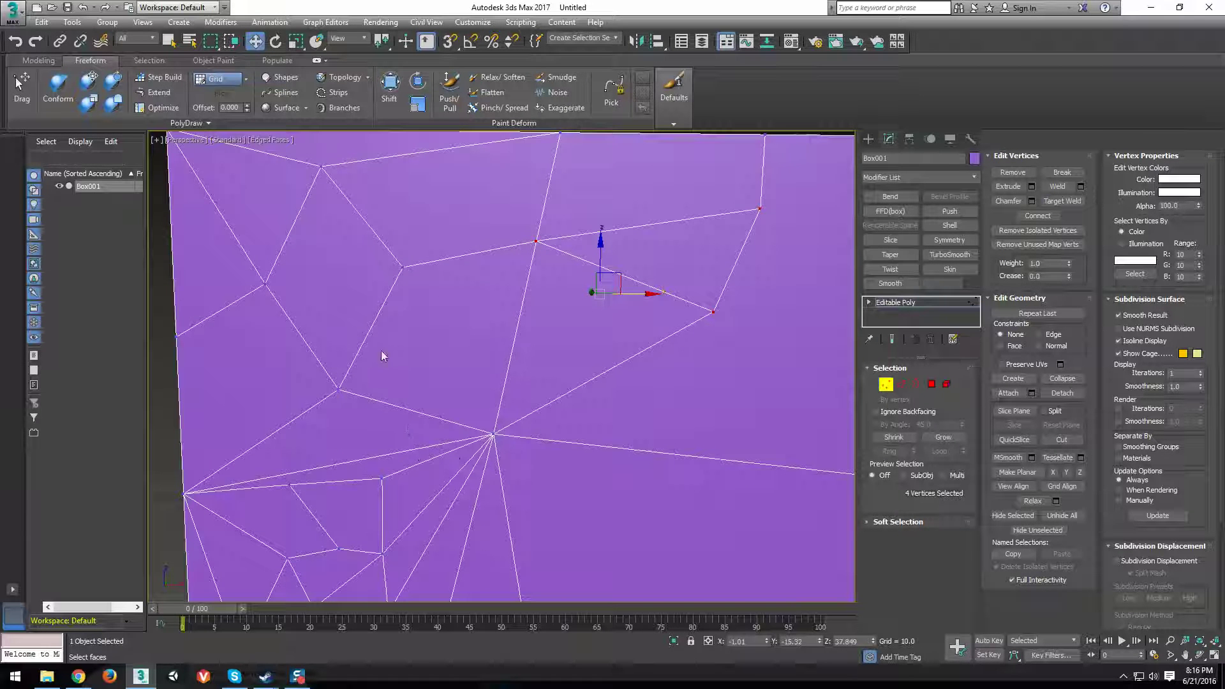
{"action": "middle_click_drag", "start_coordinate": [677, 383], "coordinate": [670, 429]}
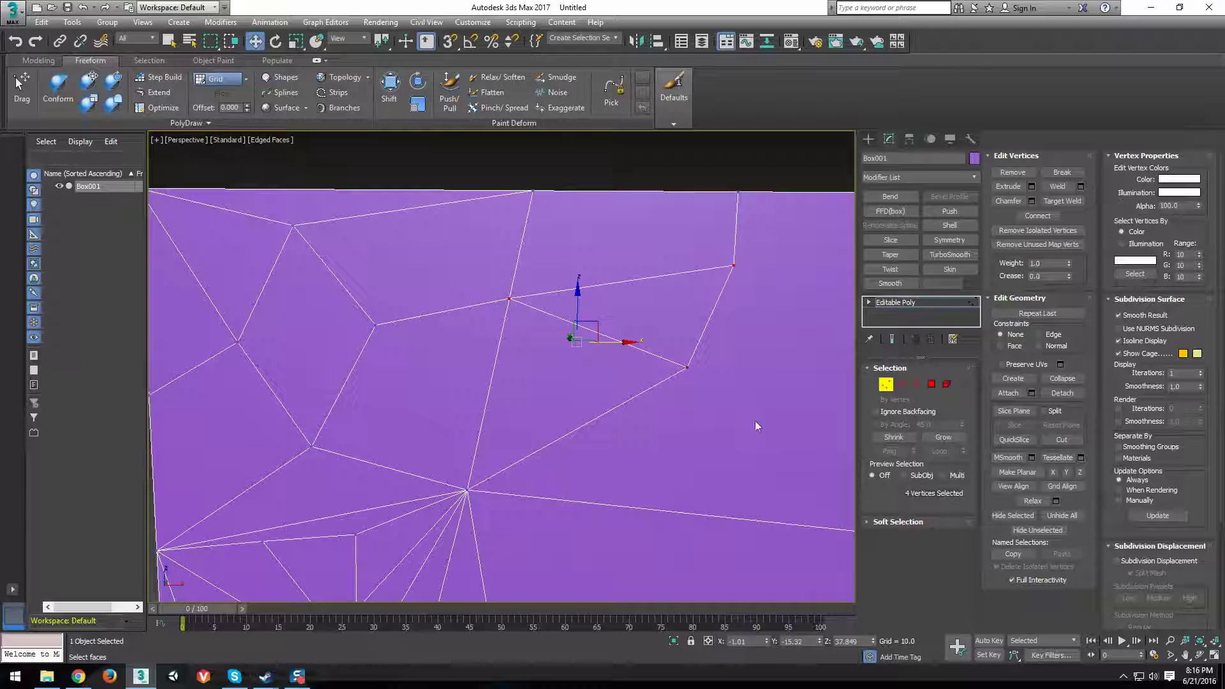
{"action": "middle_click_drag", "start_coordinate": [755, 419], "coordinate": [601, 438]}
{"action": "scroll", "coordinate": [789, 418], "scroll_direction": "down", "scroll_amount": 3}
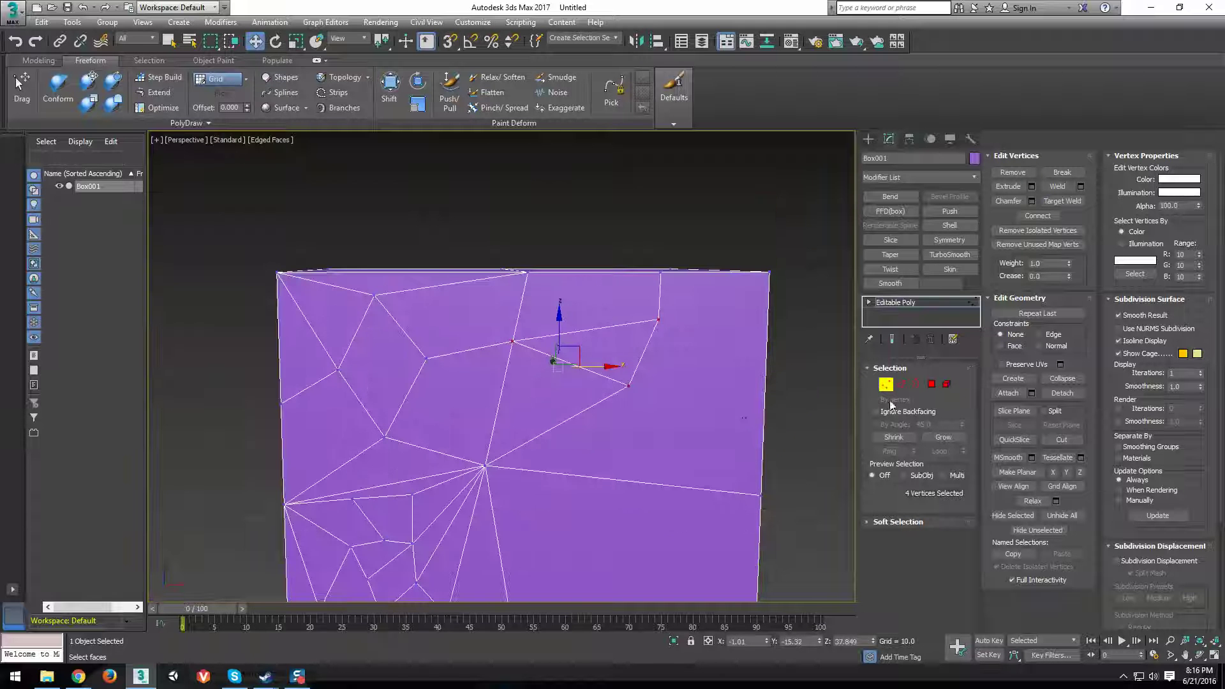
{"action": "left_click", "coordinate": [901, 383]}
{"action": "middle_click_drag", "start_coordinate": [530, 443], "coordinate": [662, 438], "text": "alt"}
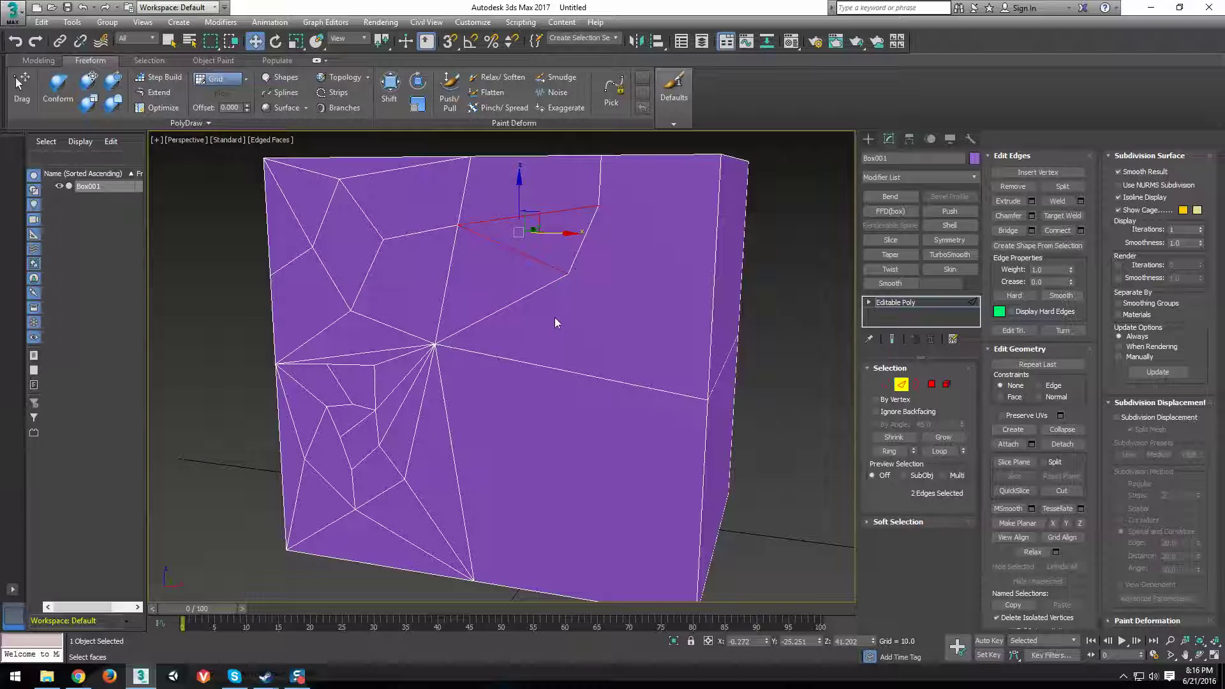
{"action": "middle_click_drag", "start_coordinate": [542, 421], "coordinate": [617, 408]}
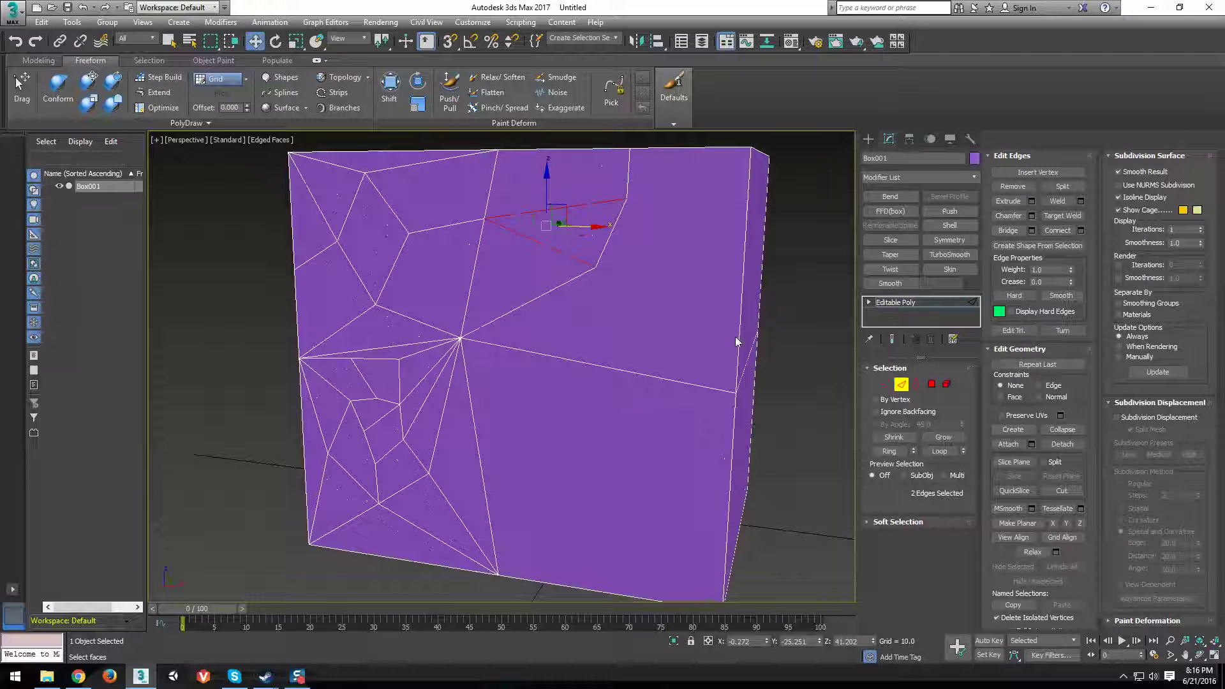
{"action": "middle_click_drag", "start_coordinate": [496, 231], "coordinate": [506, 282], "text": "alt"}
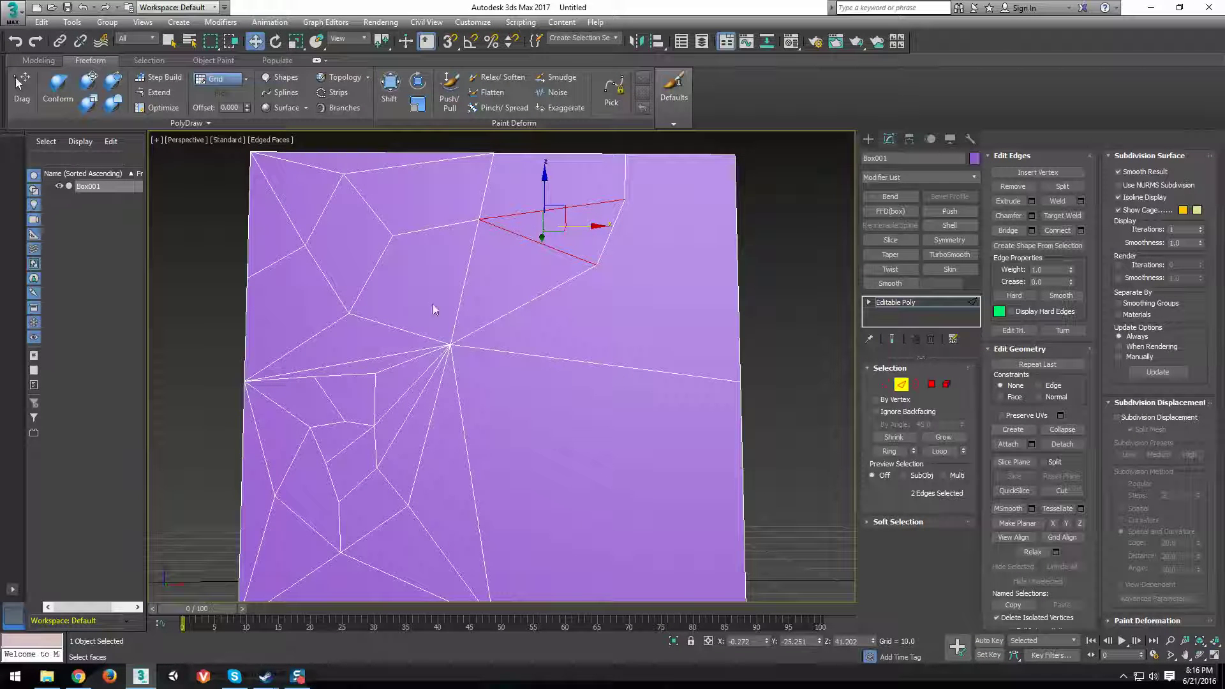
{"action": "middle_click_drag", "start_coordinate": [420, 419], "coordinate": [454, 361], "text": "alt"}
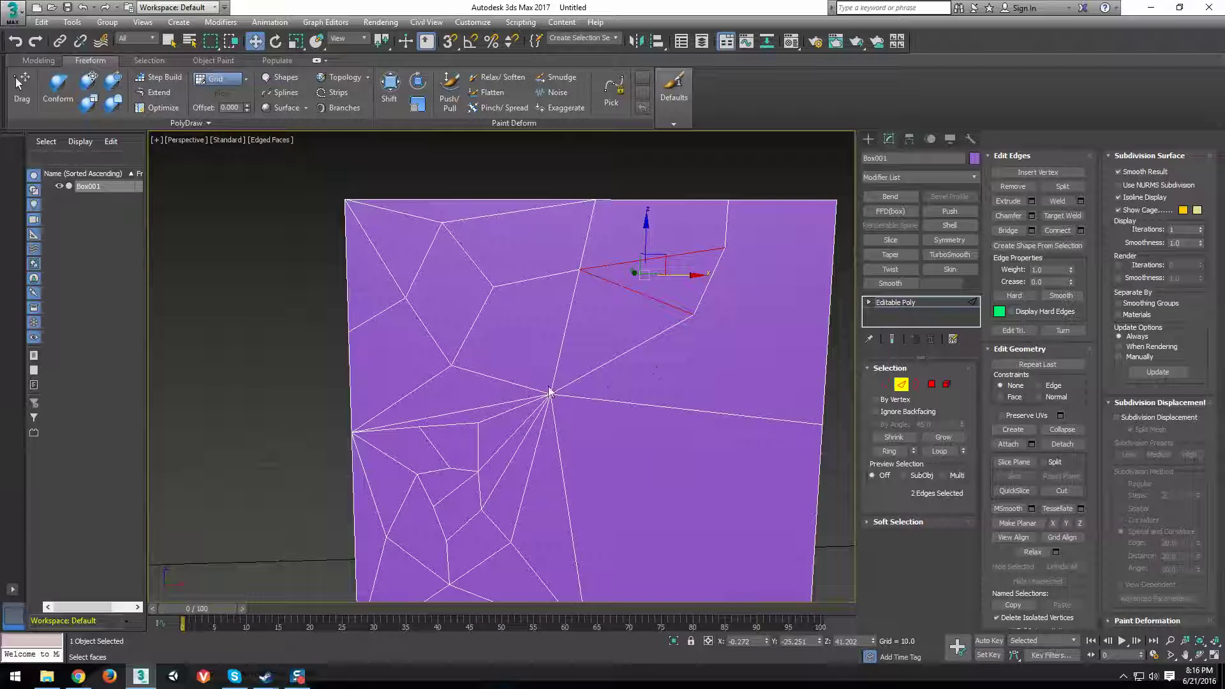
{"action": "middle_click_drag", "start_coordinate": [629, 385], "coordinate": [555, 411]}
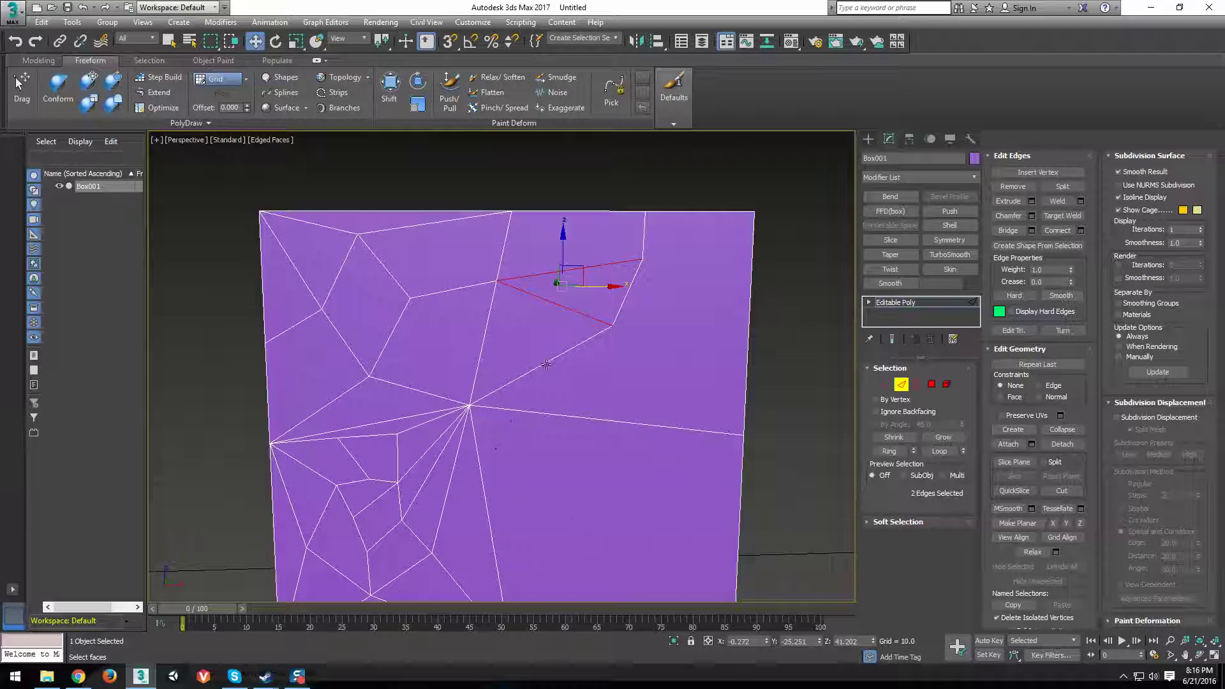
{"action": "mouse_move", "coordinate": [547, 456]}
{"action": "middle_mouse_down"}
{"action": "mouse_move", "coordinate": [578, 493]}
{"action": "mouse_move", "coordinate": [550, 473]}
{"action": "middle_mouse_up"}
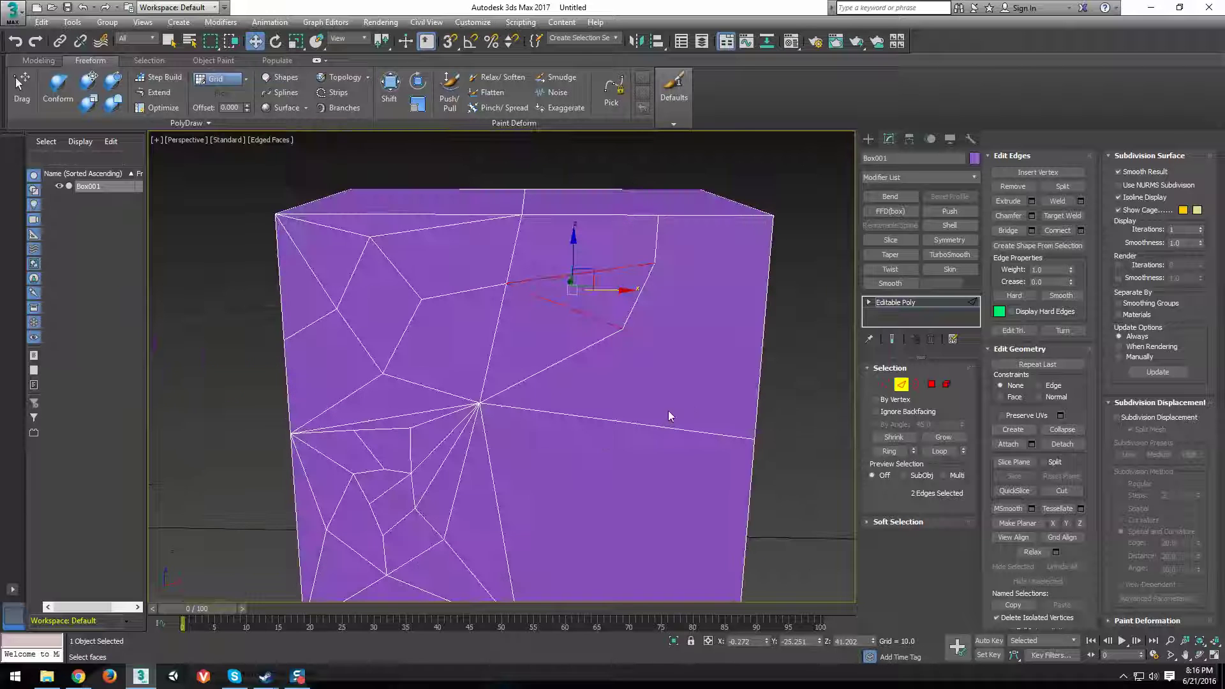
{"action": "left_click", "coordinate": [394, 418]}
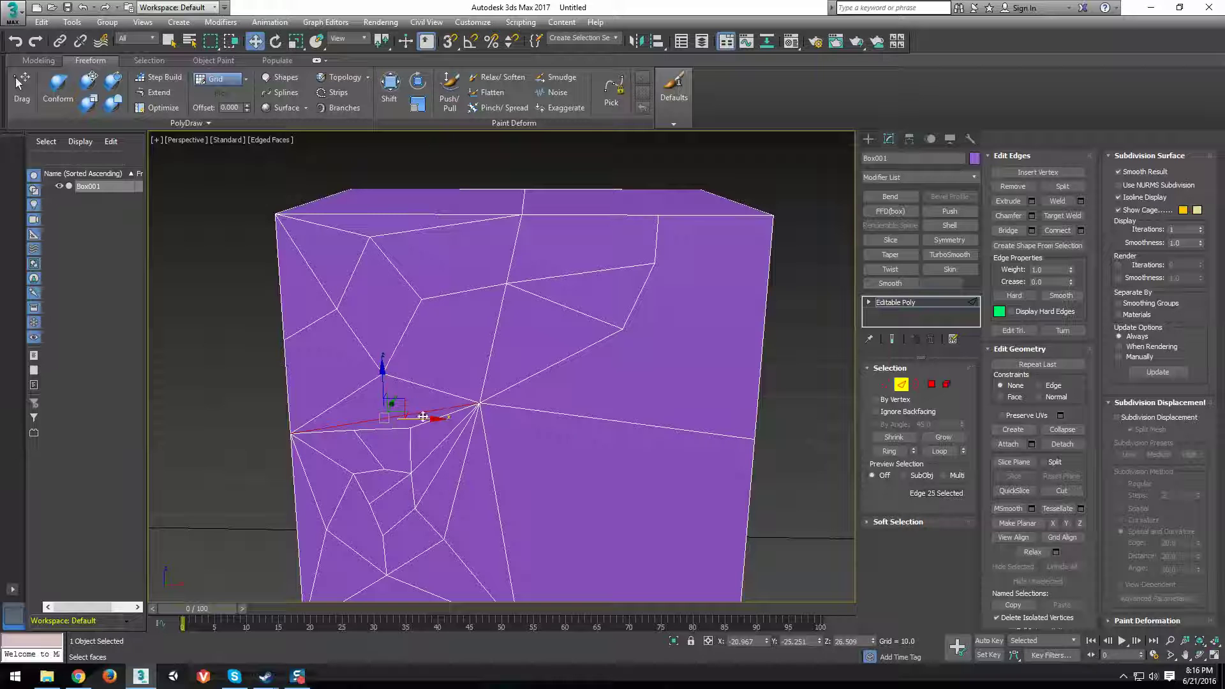